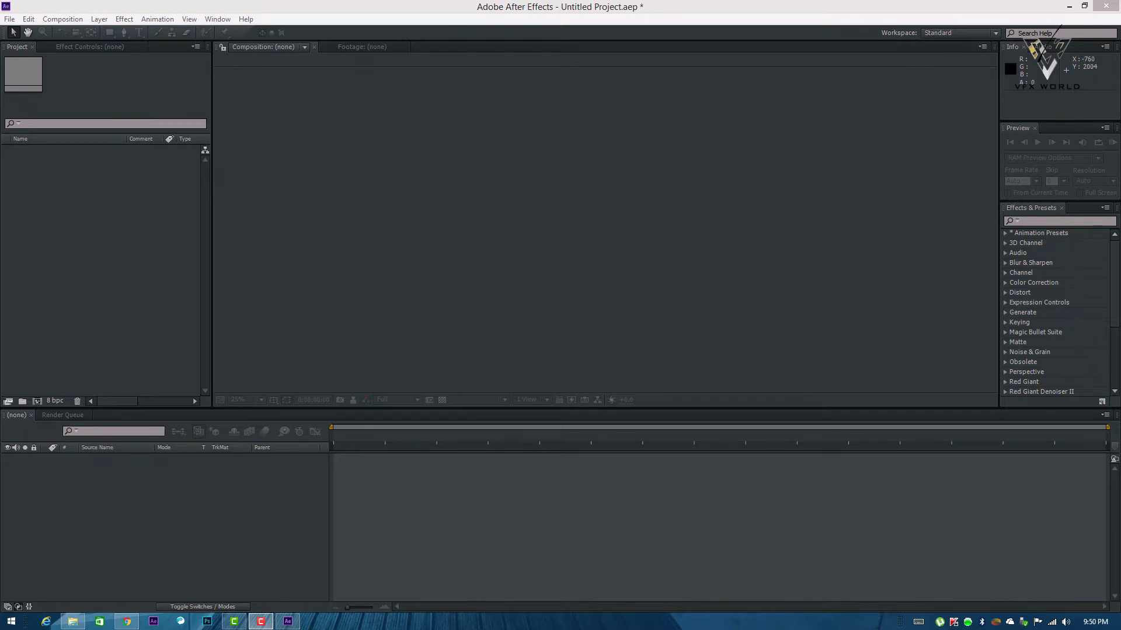
# - Create a new 1920 x 1080 composition at 29.97 fps named e3d
pyautogui.hotkey('ctrl', 'n')
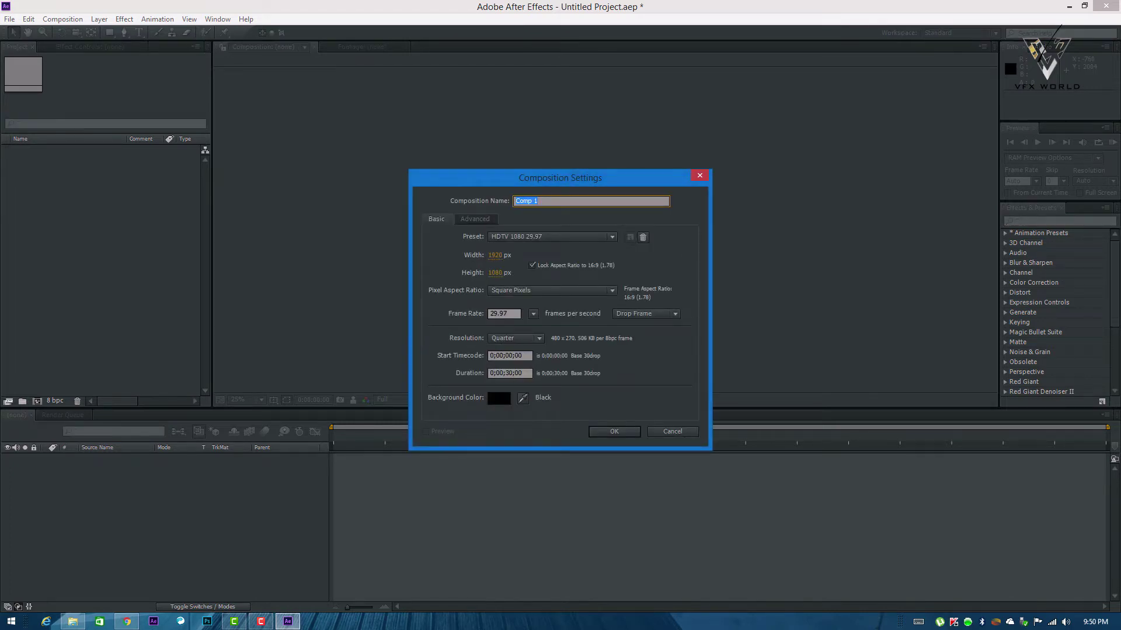
pyautogui.write('e3d')
pyautogui.press('Return')
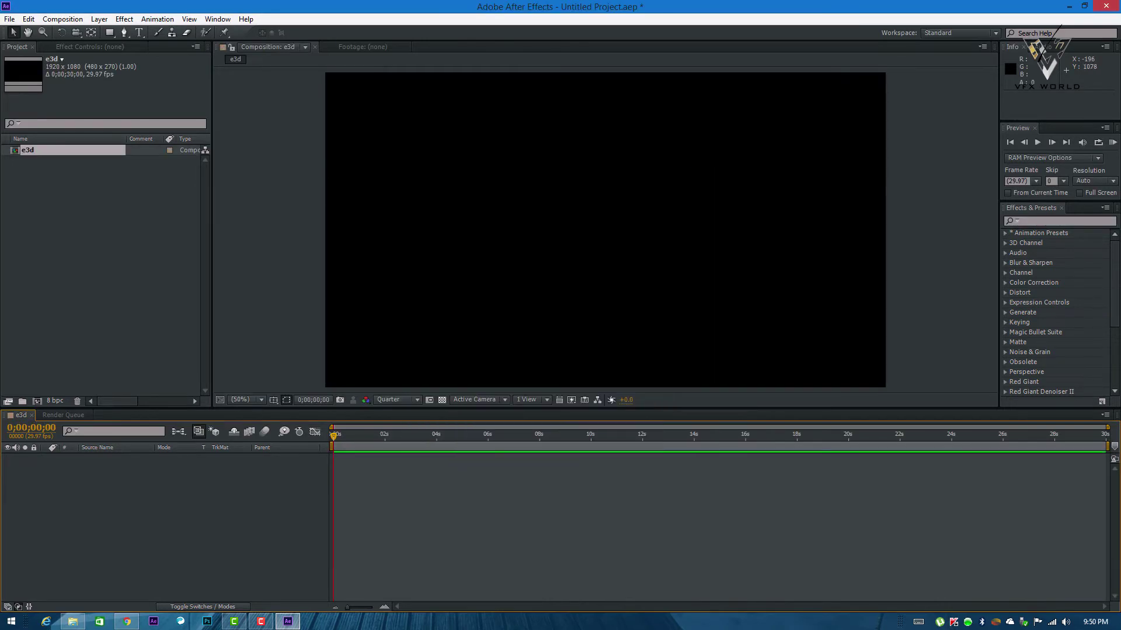
# - Add a comp-size solid layer named element to the e3d composition
pyautogui.rightClick(170, 493)
pyautogui.moveTo(195, 368)
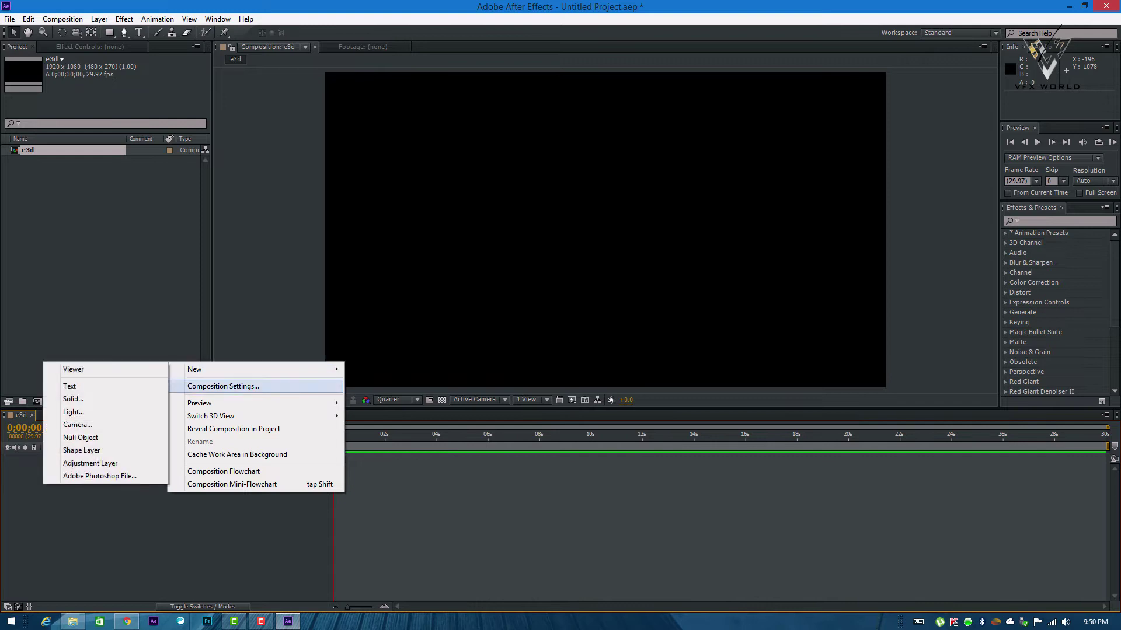
pyautogui.click(73, 400)
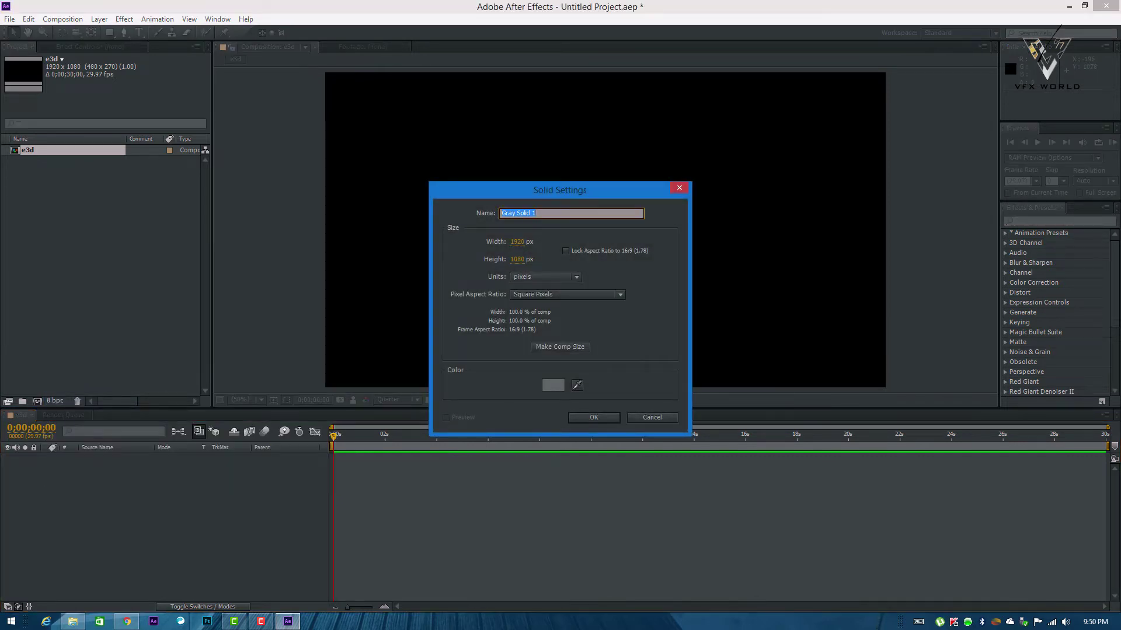
pyautogui.write('element')
pyautogui.press('Return')
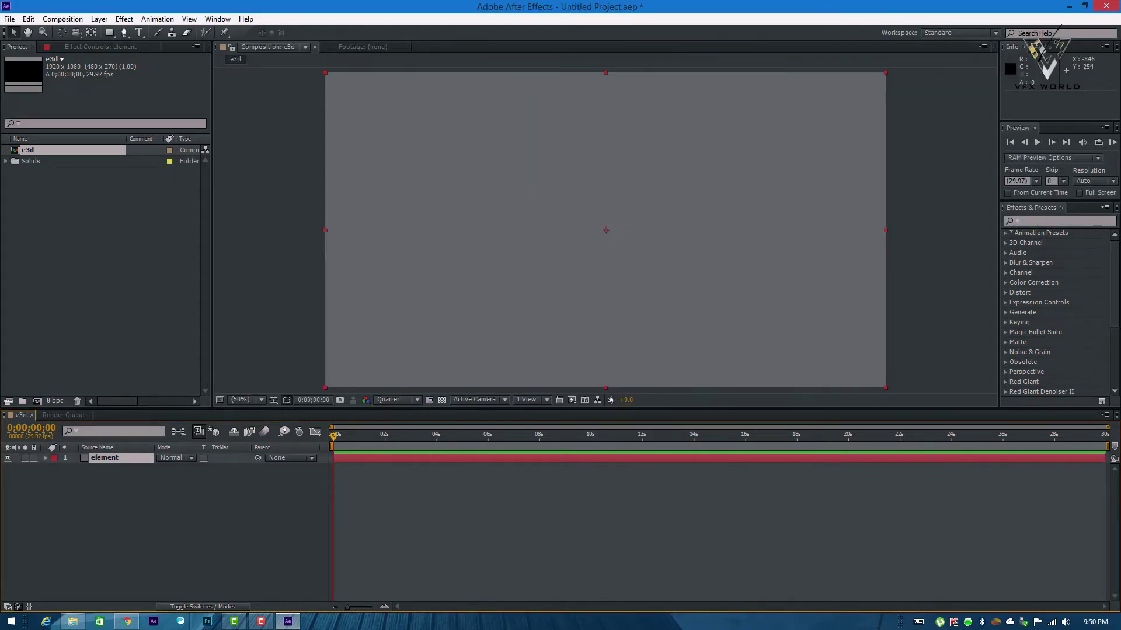
# - Change the colour of the element solid to black (000000) in its solid settings
pyautogui.click(100, 19)
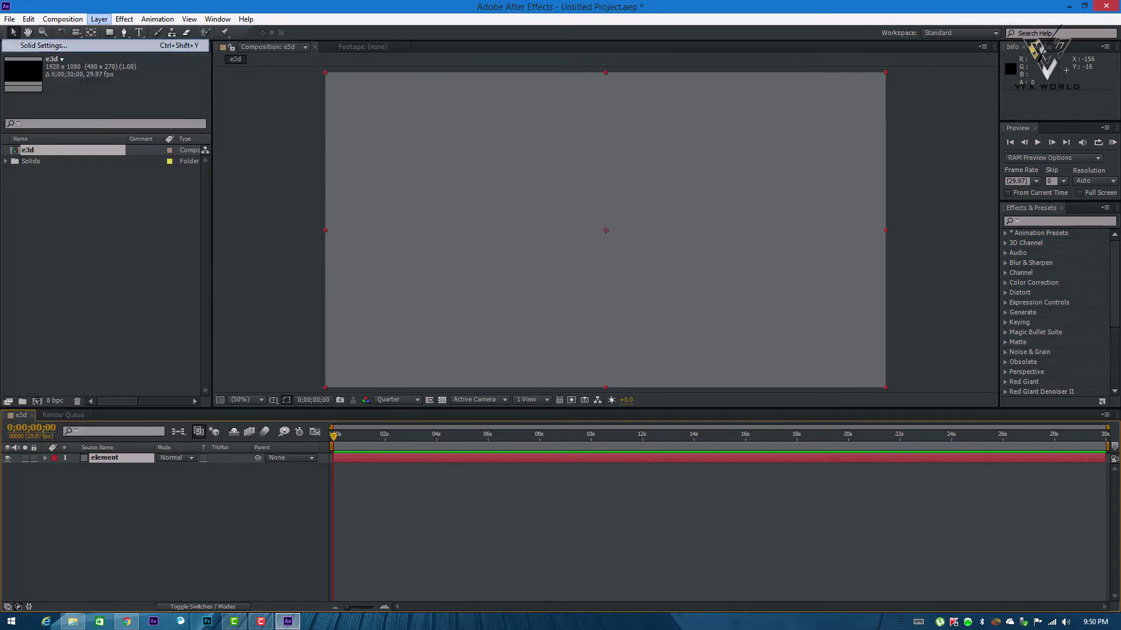
pyautogui.click(44, 46)
pyautogui.click(553, 368)
pyautogui.moveTo(461, 374); pyautogui.dragTo(421, 389)
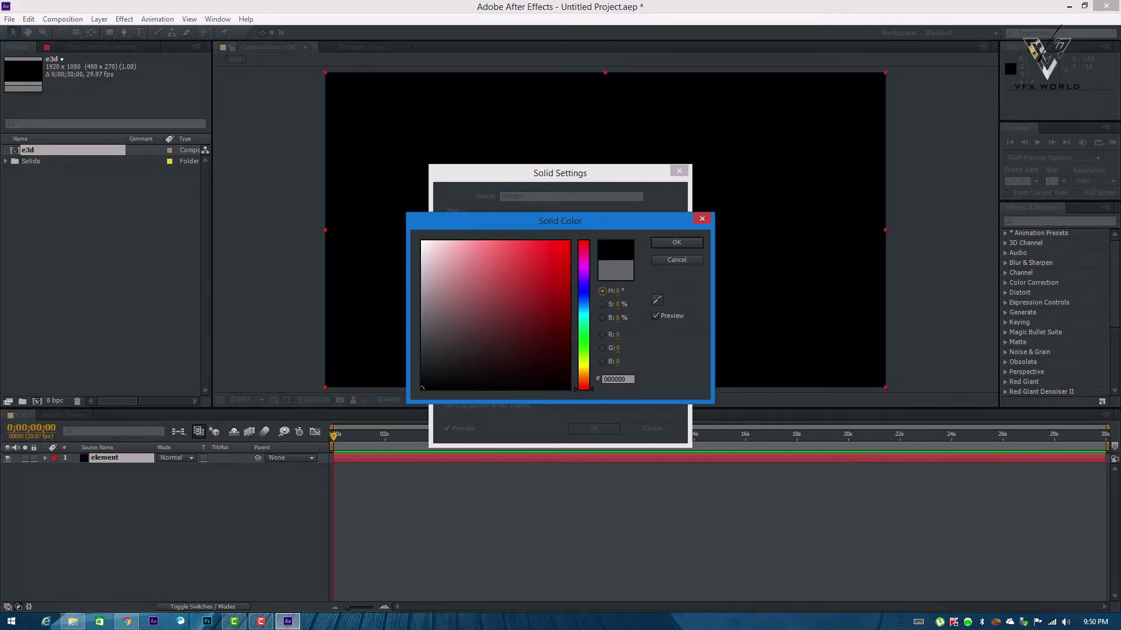
pyautogui.press('Return')
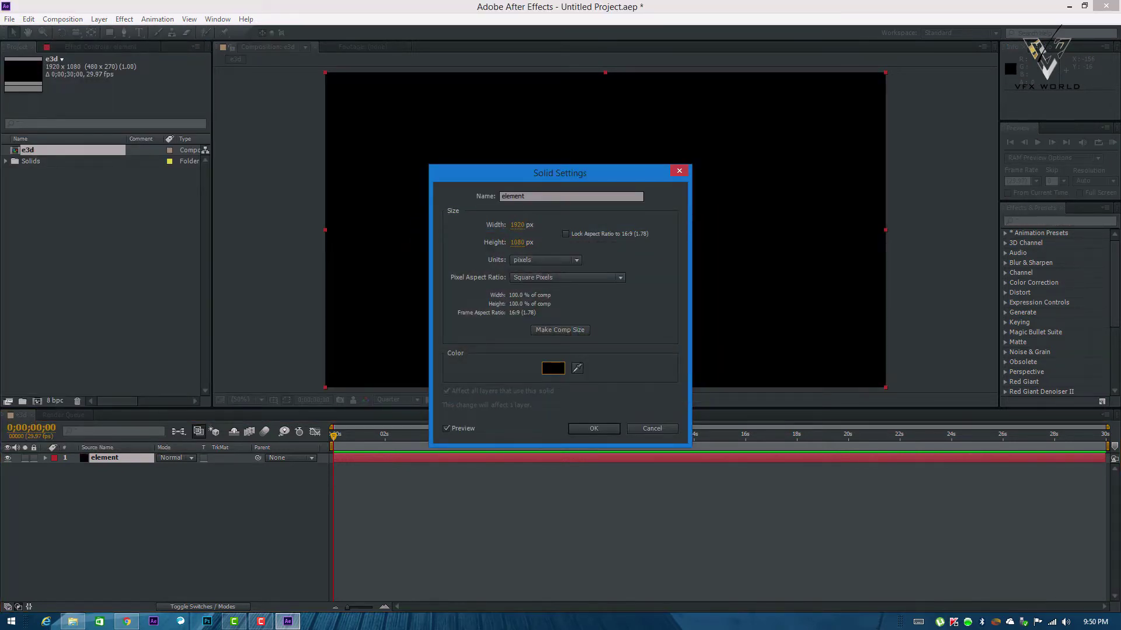
pyautogui.press('Return')
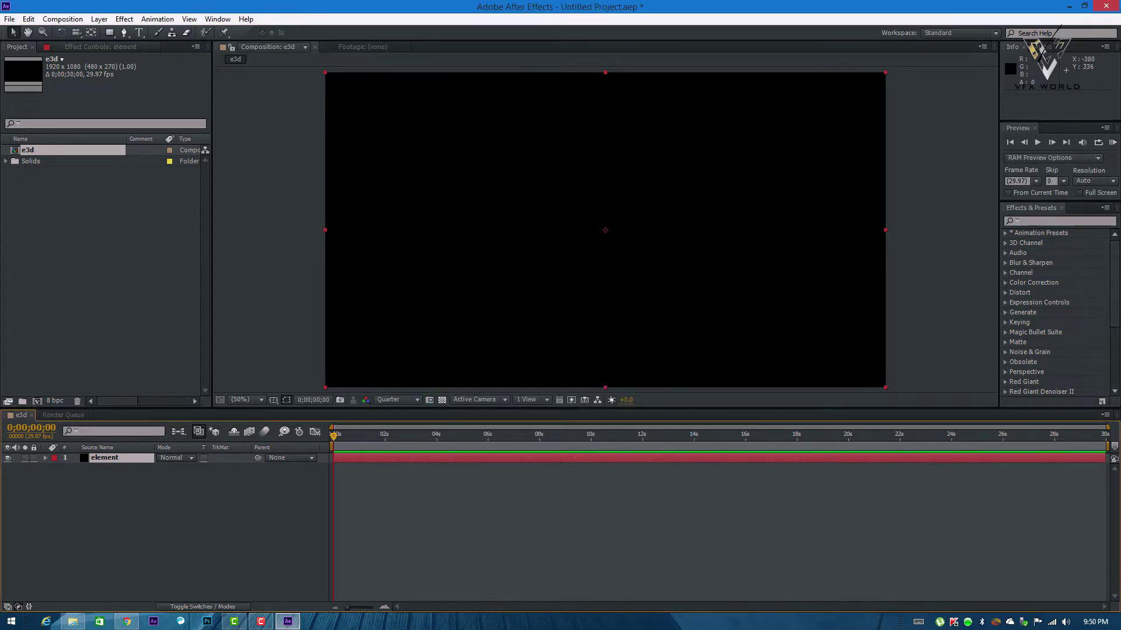
# - Import the circular HUD image f0ae58eee4685eef9afa89924fc68ca4.png from the Downloads folder as footage
pyautogui.click(100, 47)
pyautogui.click(18, 47)
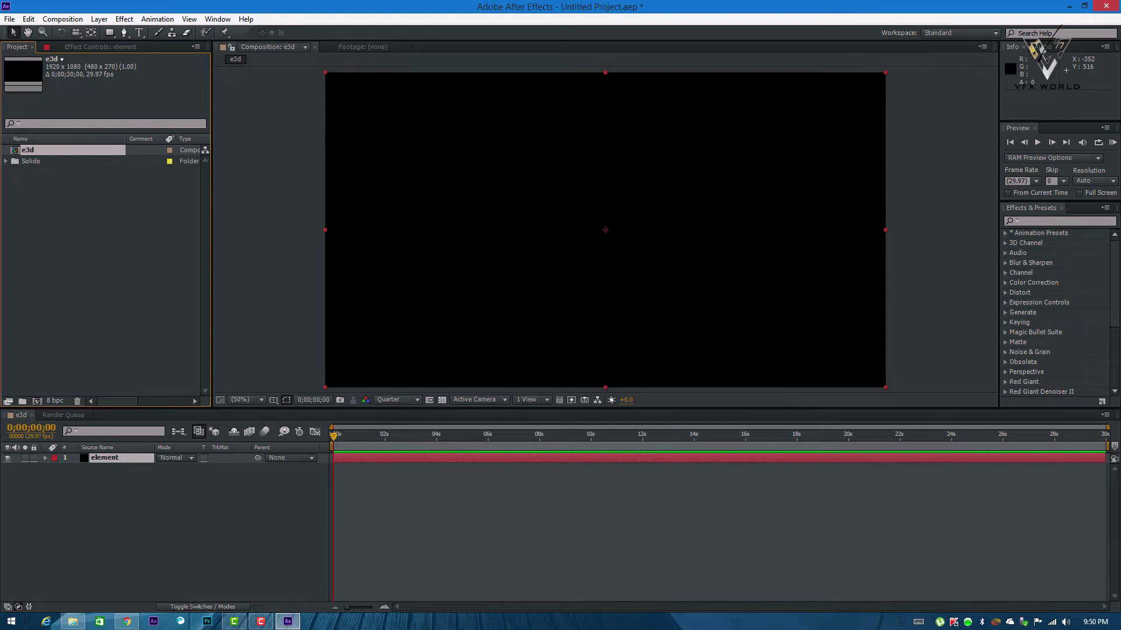
pyautogui.hotkey('ctrl', 'i')
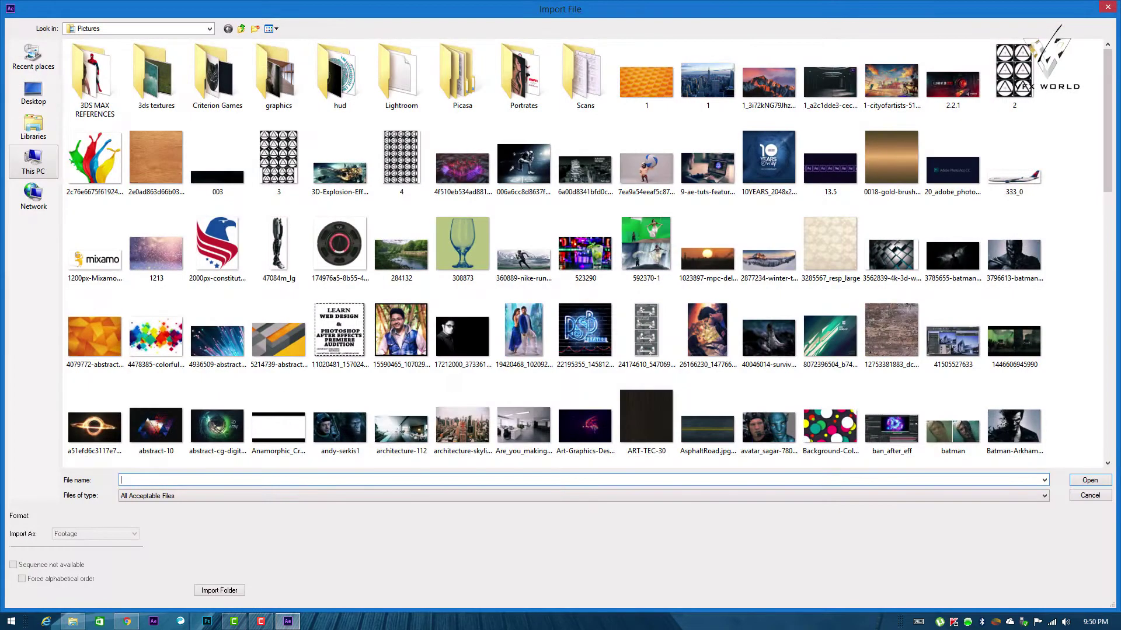
pyautogui.click(33, 125)
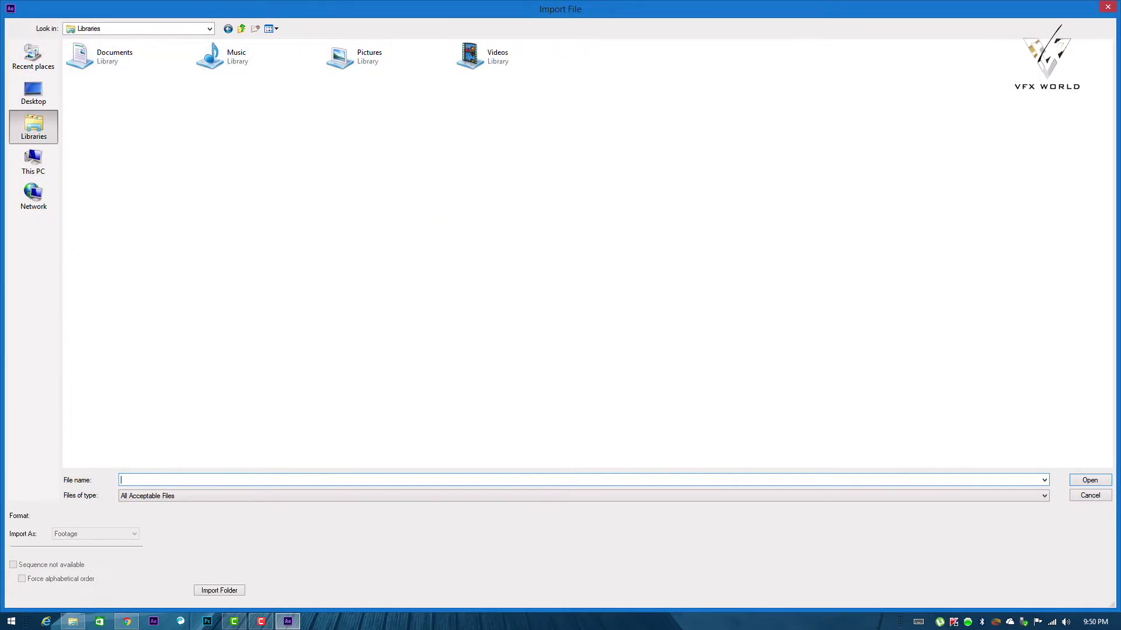
pyautogui.click(209, 28)
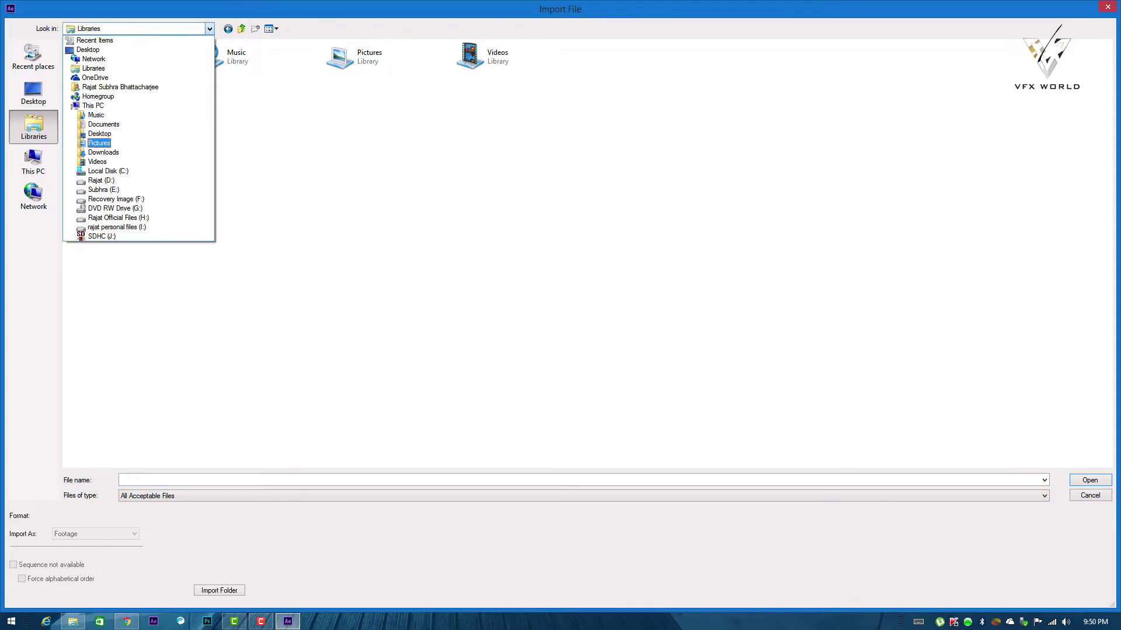
pyautogui.click(101, 143)
pyautogui.doubleClick(892, 71)
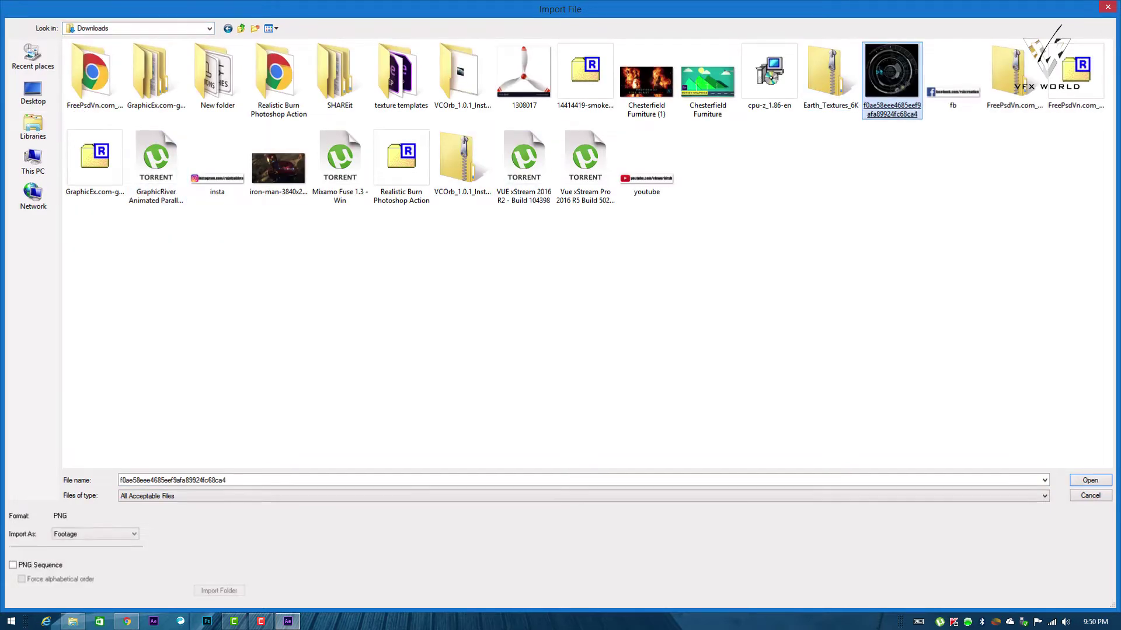
# - Preview the imported HUD PNG and add it to the e3d composition above the element layer
pyautogui.doubleClick(73, 161)
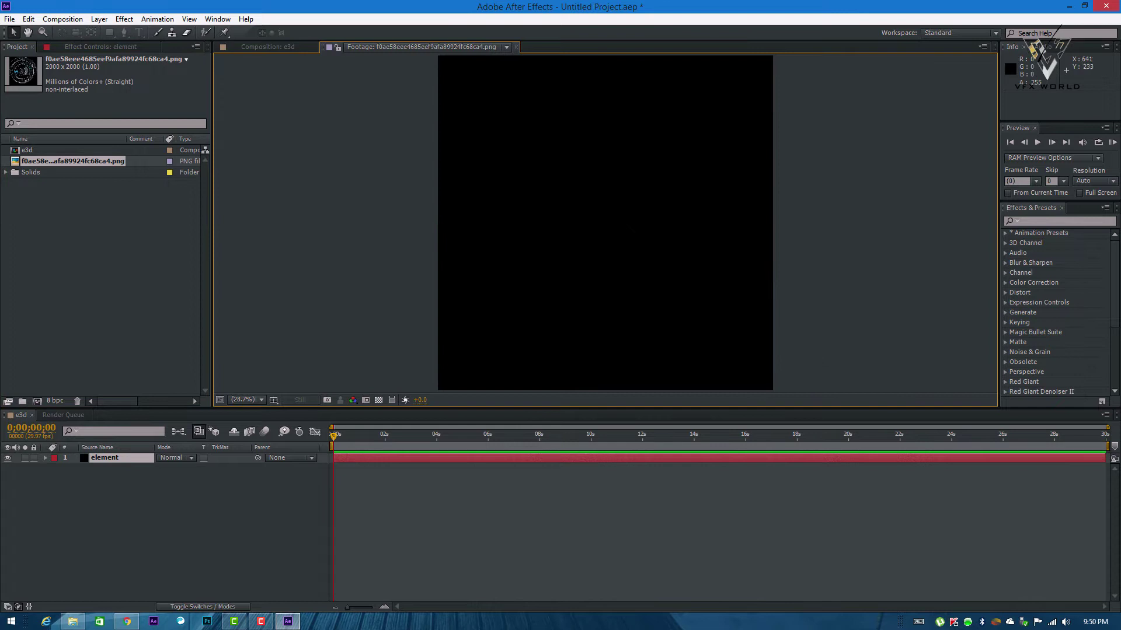
pyautogui.click(268, 47)
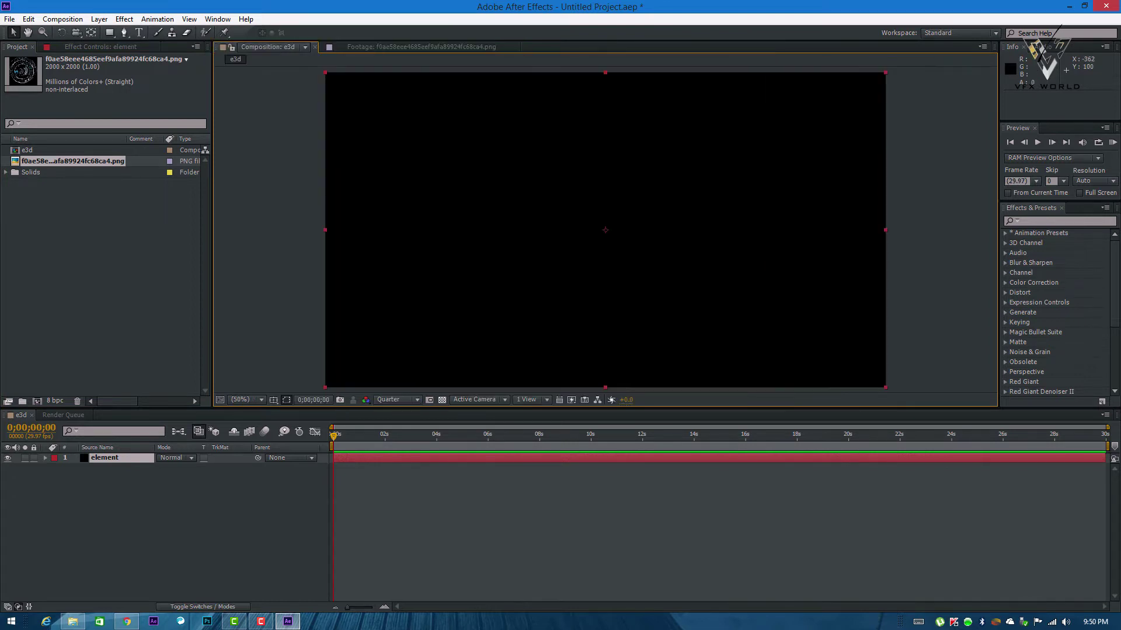
pyautogui.moveTo(72, 161); pyautogui.dragTo(148, 454)
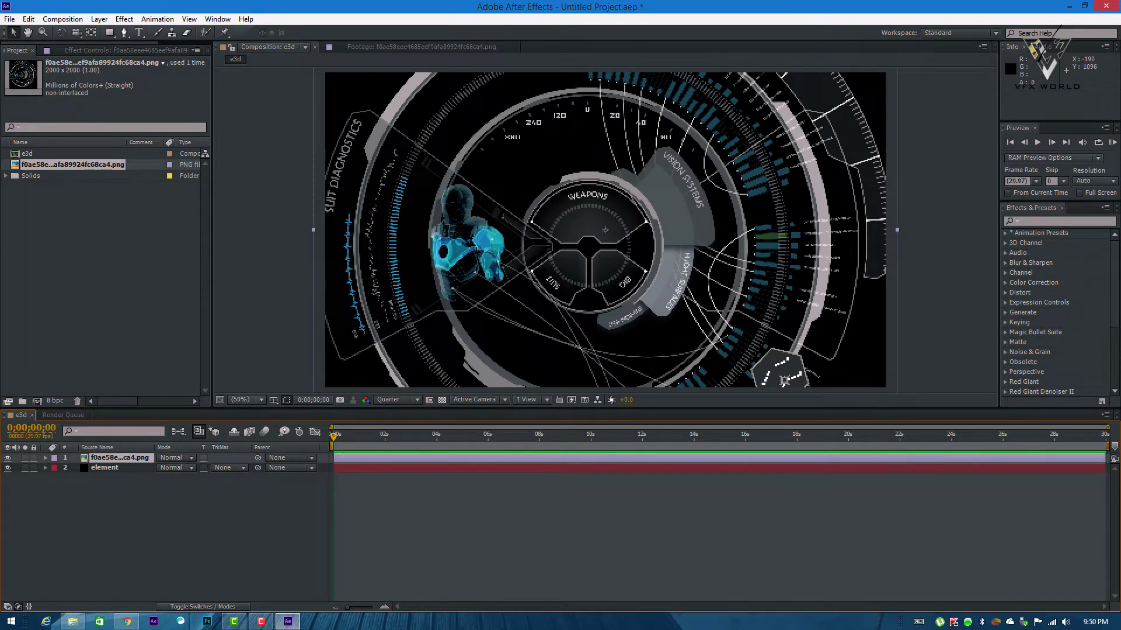
# - Scale the HUD PNG layer down to 56% so it fits within the composition frame
pyautogui.click(242, 400)
pyautogui.click(274, 296)
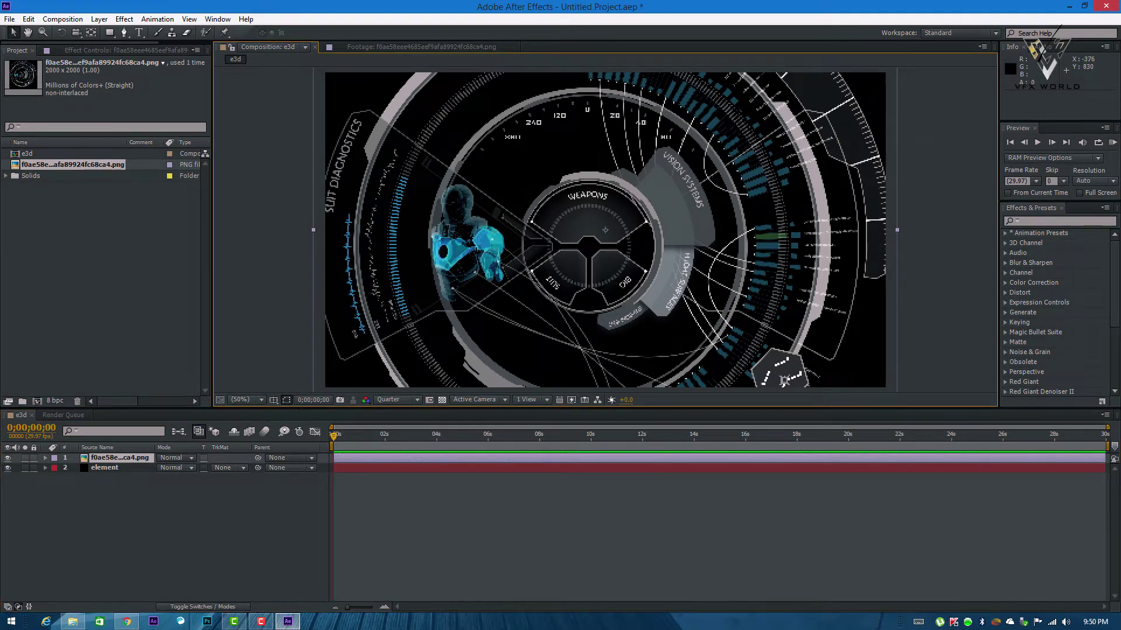
pyautogui.press('s')
pyautogui.moveTo(175, 468); pyautogui.dragTo(152, 468)
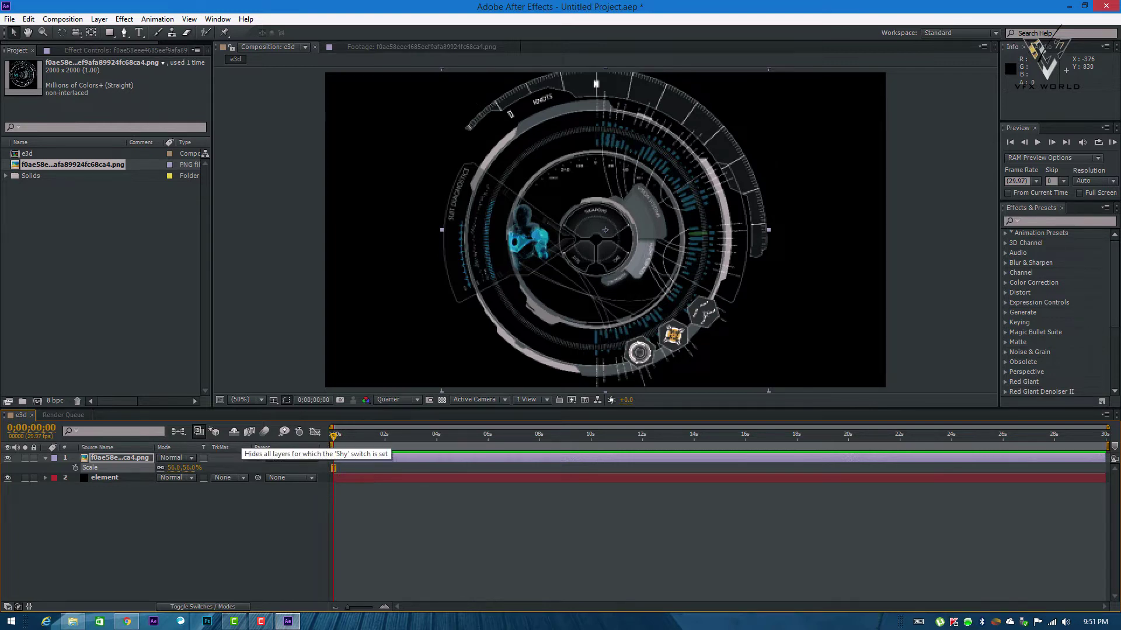
pyautogui.click(333, 468)
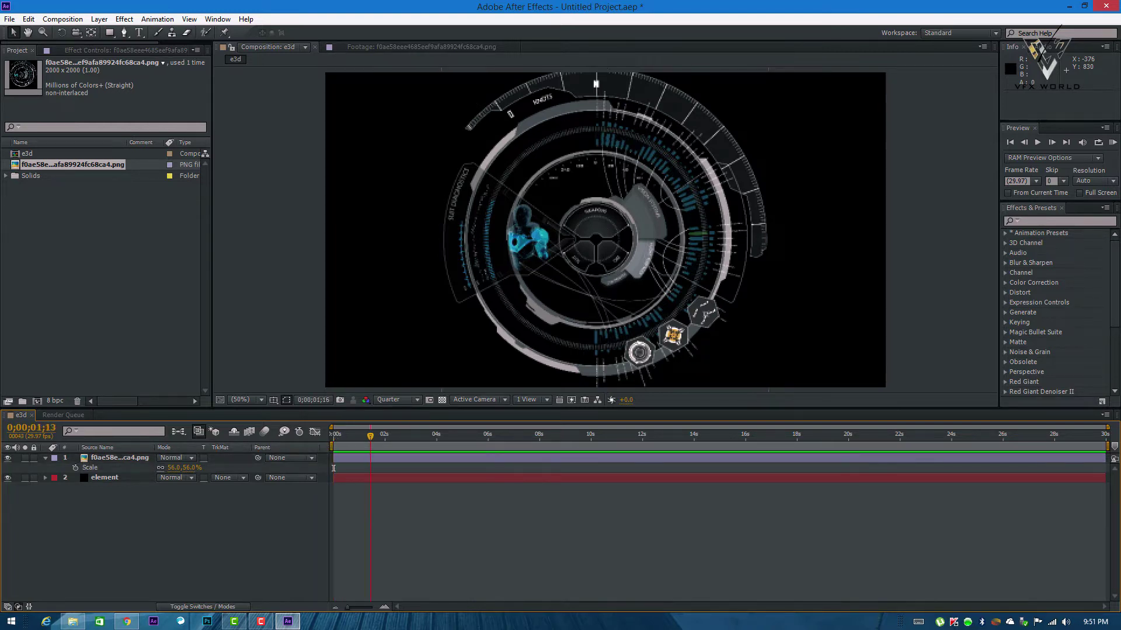
# - Move the HUD PNG layer below the element layer and turn off its visibility
pyautogui.press("'")
pyautogui.moveTo(118, 458); pyautogui.dragTo(109, 497)
pyautogui.click(8, 468)
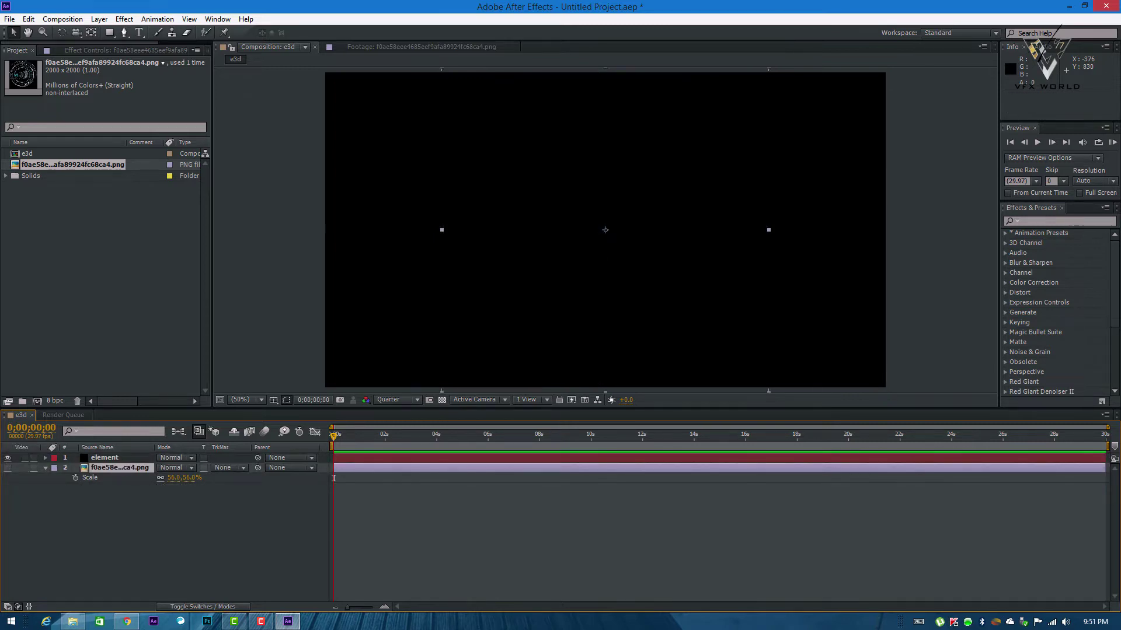
pyautogui.click(117, 514)
# - Apply the Video Copilot Element effect to the element solid
pyautogui.click(105, 458)
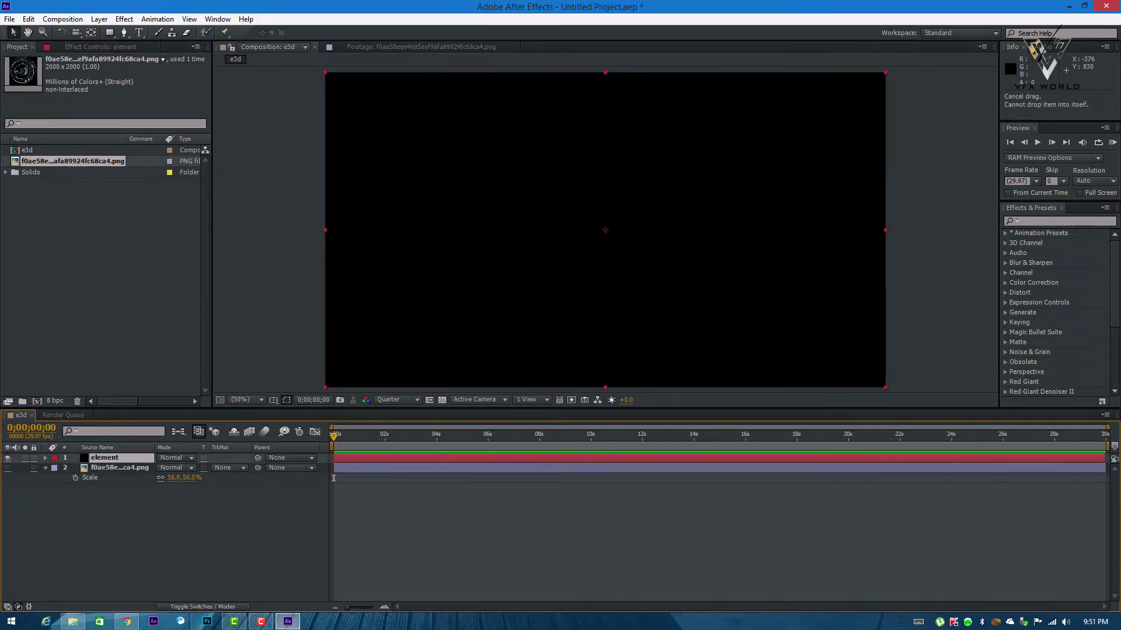
pyautogui.press('F3')
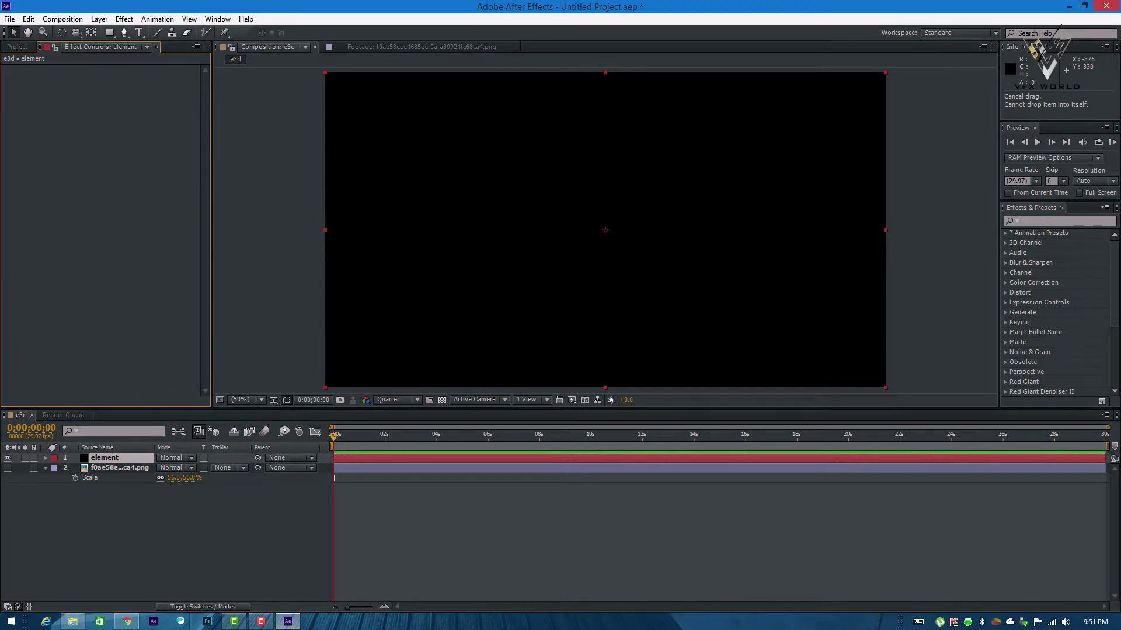
pyautogui.rightClick(122, 149)
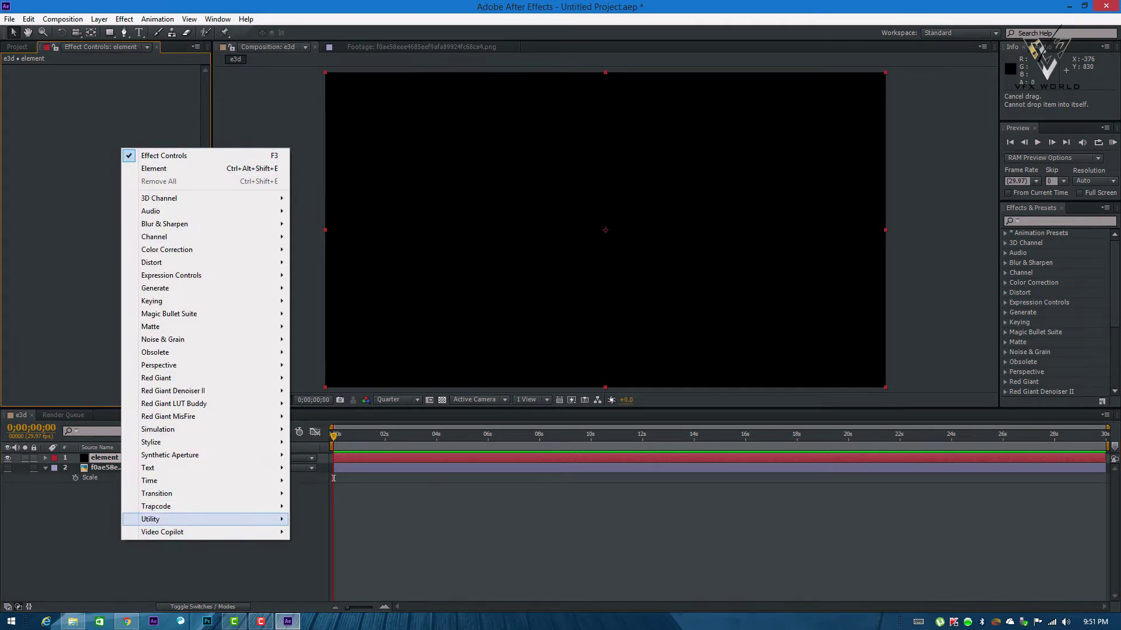
pyautogui.moveTo(163, 532)
pyautogui.click(47, 531)
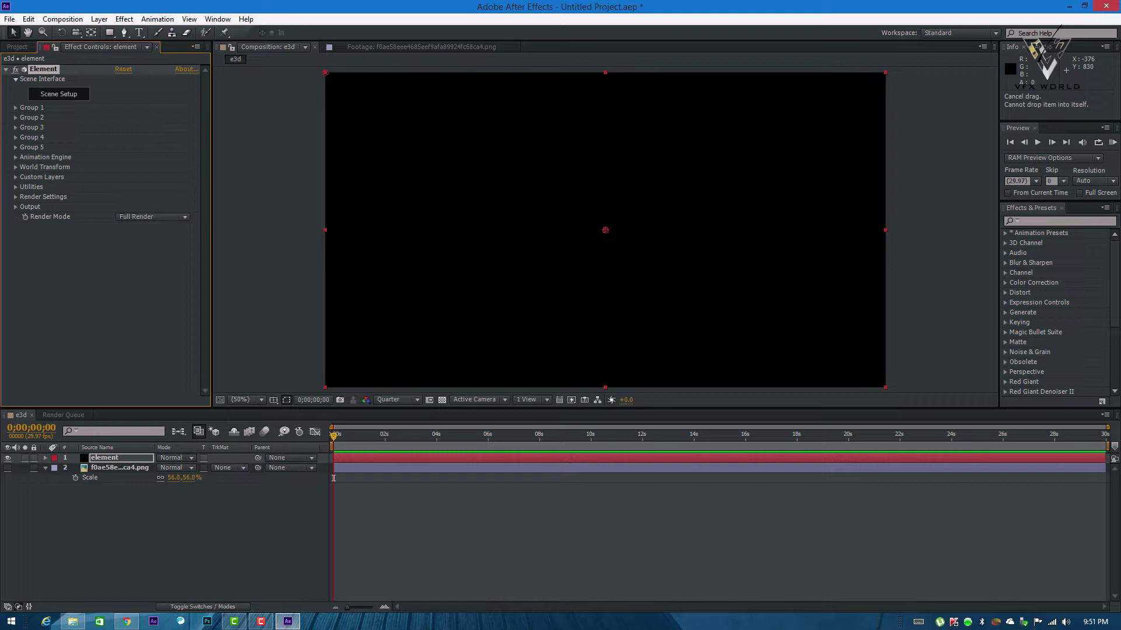
# - Assign the HUD PNG layer as Layer 1 of Element's custom texture maps
pyautogui.click(16, 177)
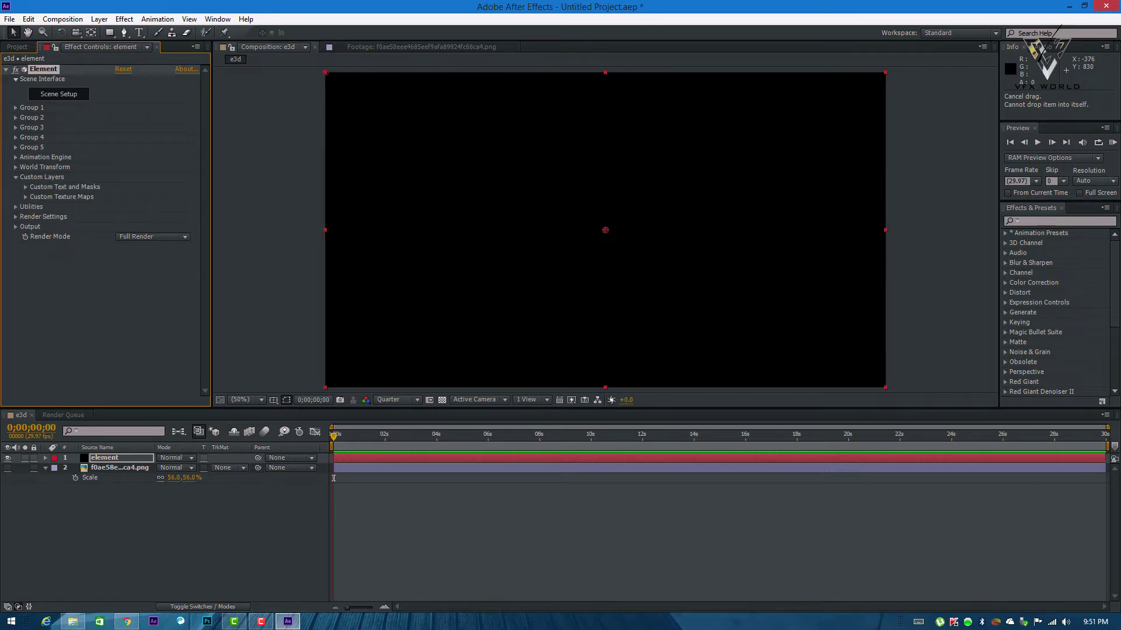
pyautogui.click(26, 197)
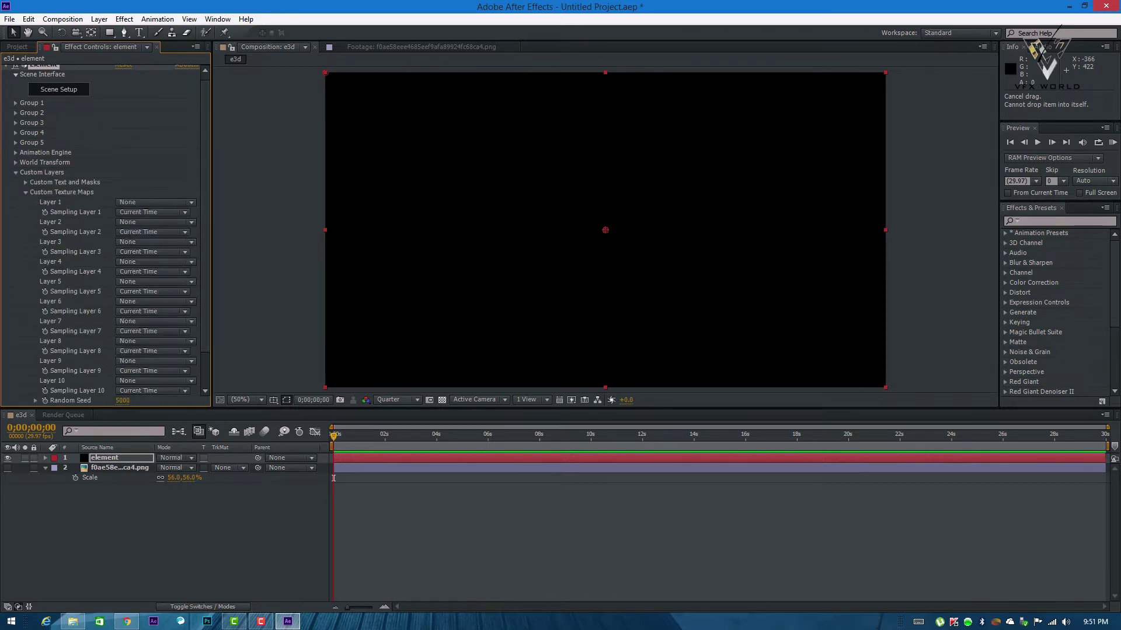
pyautogui.click(155, 202)
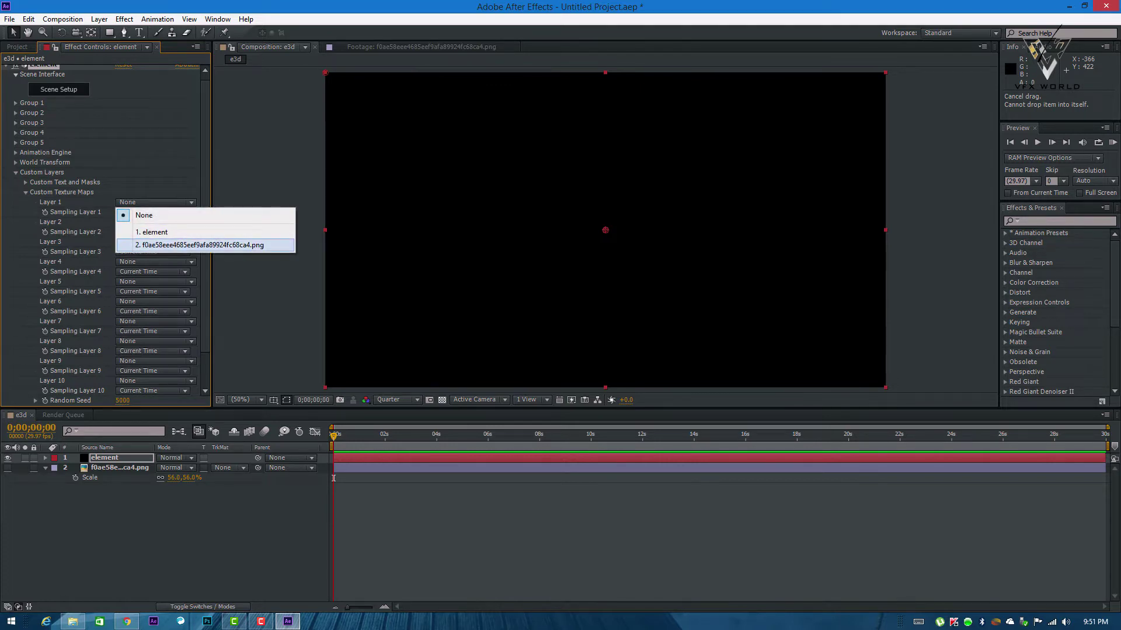
pyautogui.click(199, 245)
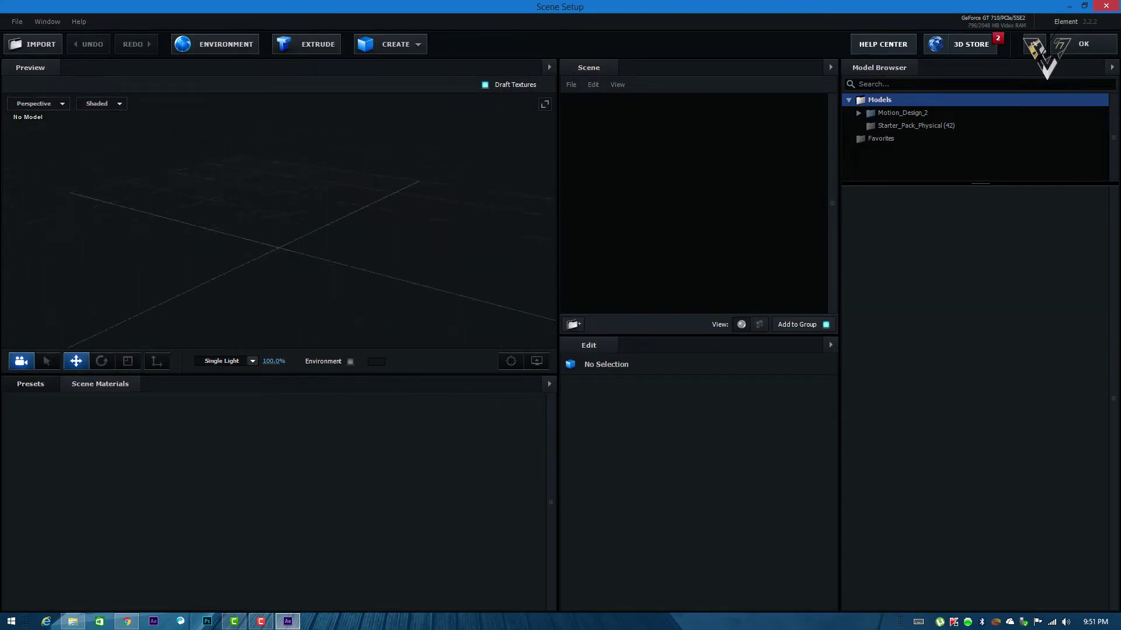
# - Open Element's Scene Setup and create a plane model in the scene
pyautogui.moveTo(327, 234); pyautogui.dragTo(251, 210)
pyautogui.click(403, 45)
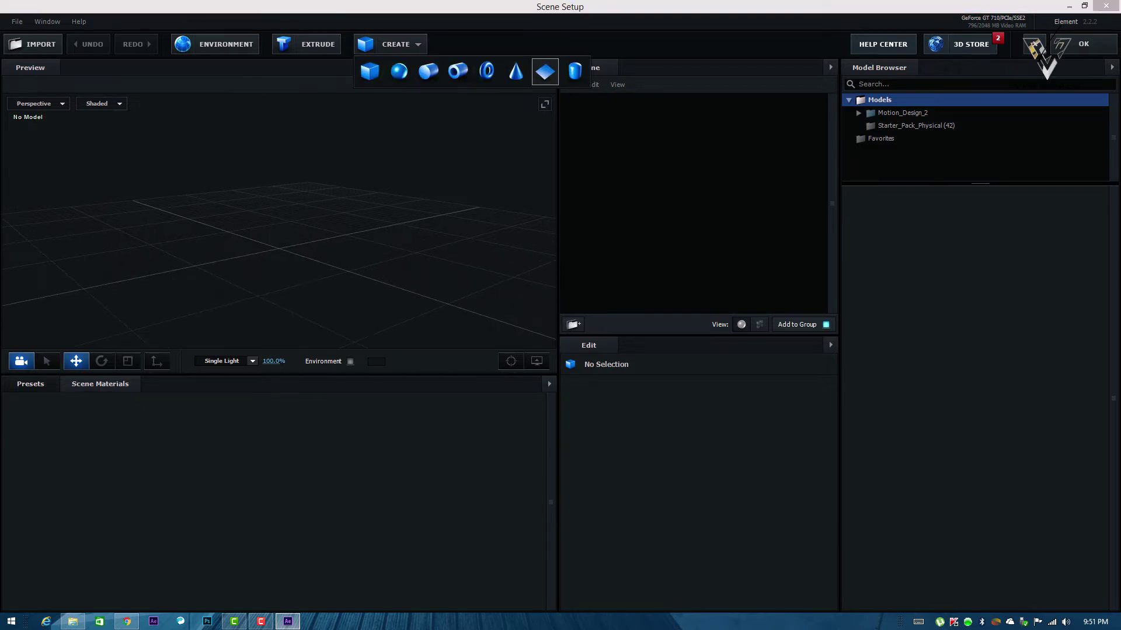
pyautogui.click(544, 72)
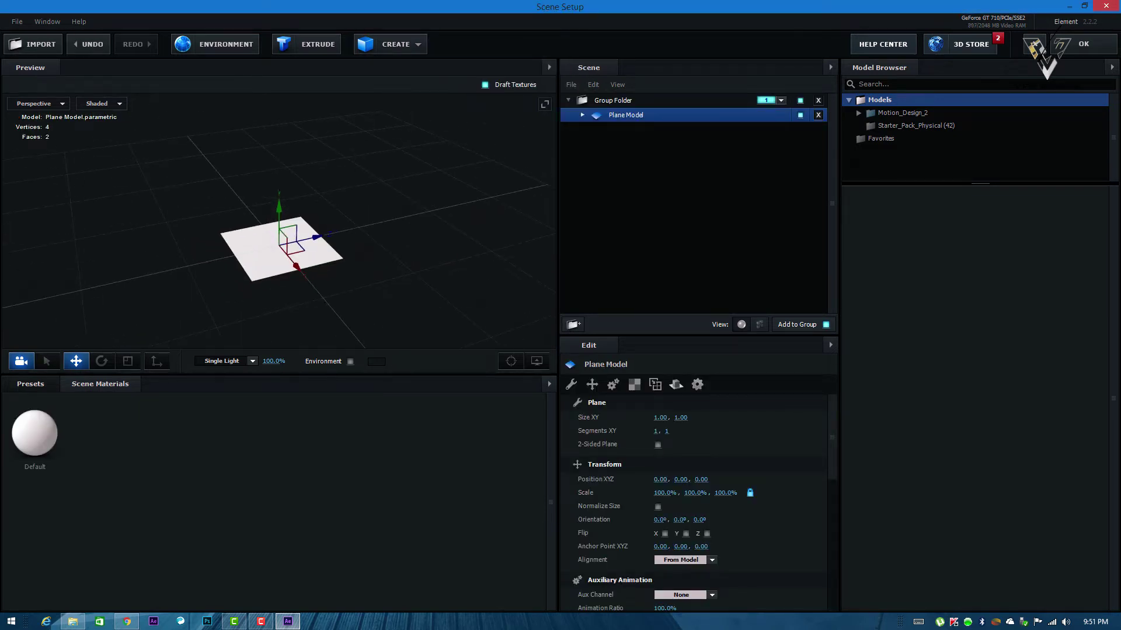
# - Scale the plane model up uniformly to about 2144% so it forms a large floor
pyautogui.click(128, 361)
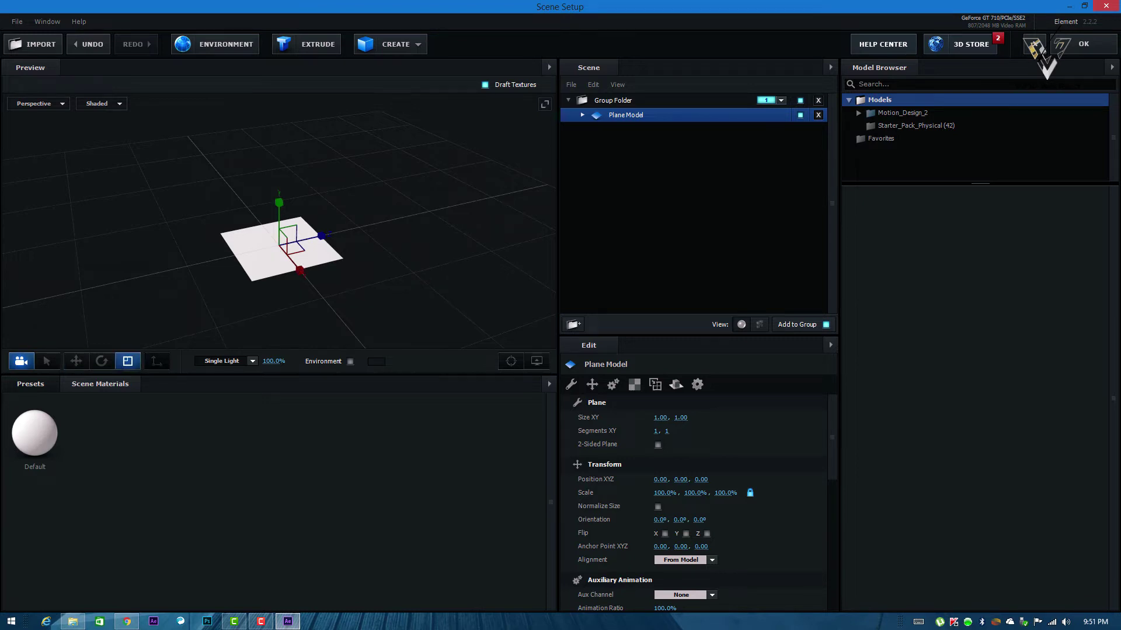
pyautogui.moveTo(310, 284); pyautogui.dragTo(371, 283)
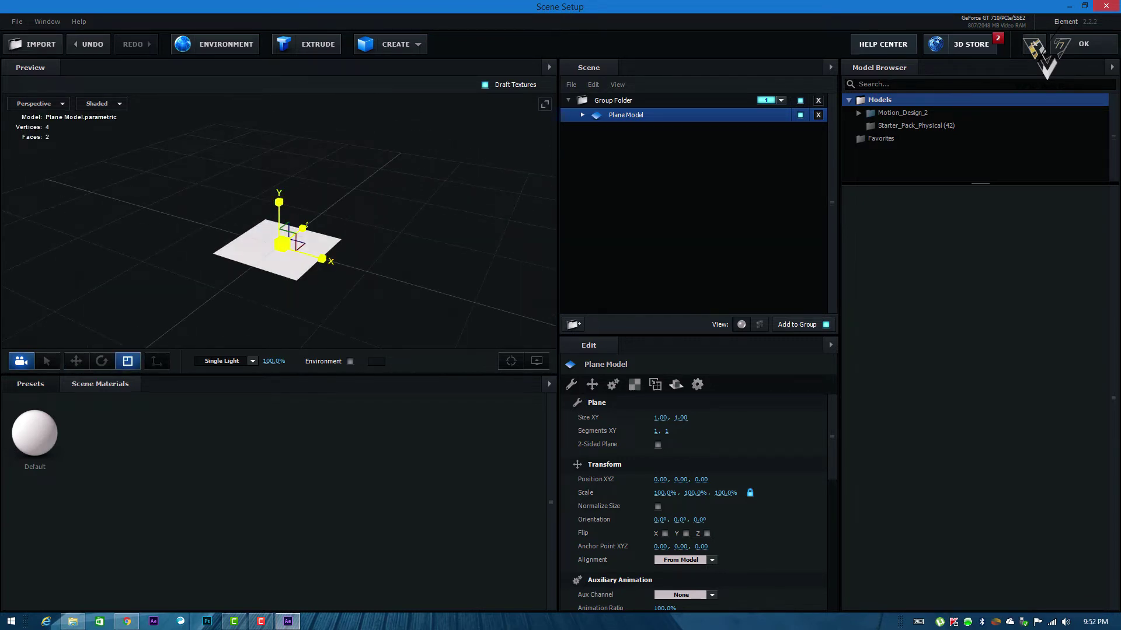
pyautogui.moveTo(282, 244); pyautogui.dragTo(402, 237)
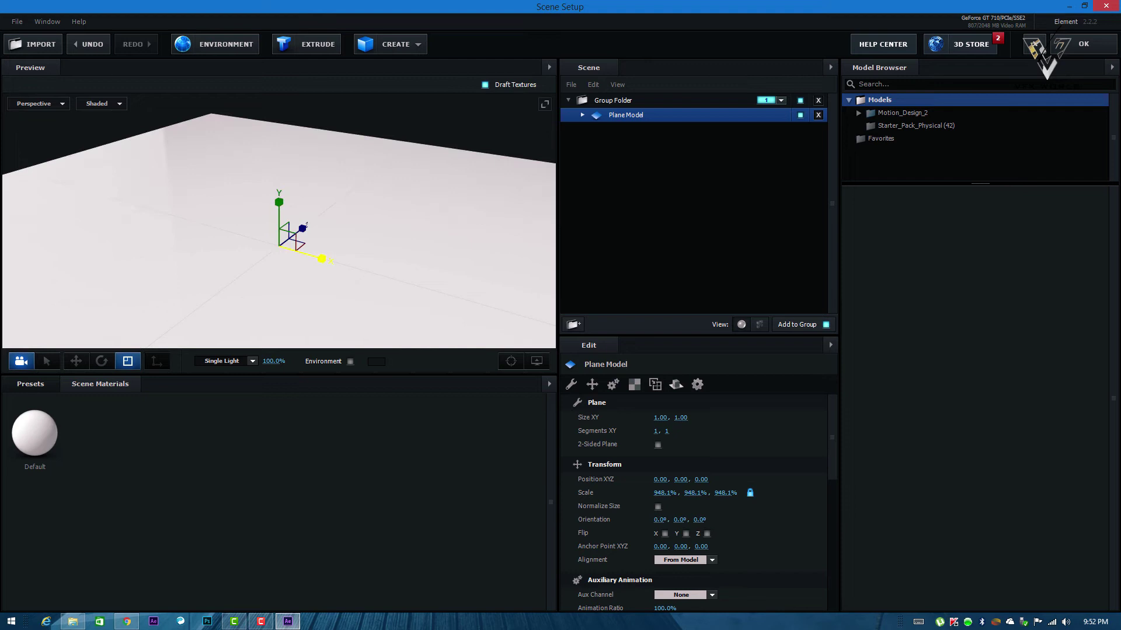
pyautogui.moveTo(293, 239); pyautogui.dragTo(269, 269)
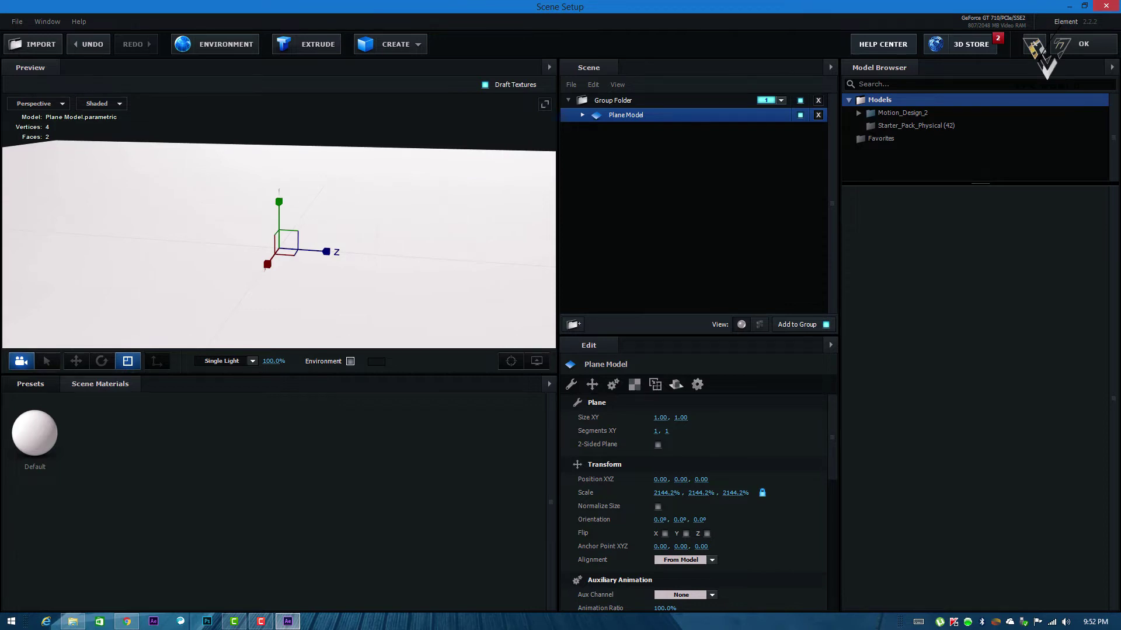
# - Show the environment in the preview and apply the Black_Gloss physical material preset to the large floor plane
pyautogui.click(350, 361)
pyautogui.moveTo(327, 257); pyautogui.dragTo(73, 249)
pyautogui.click(30, 384)
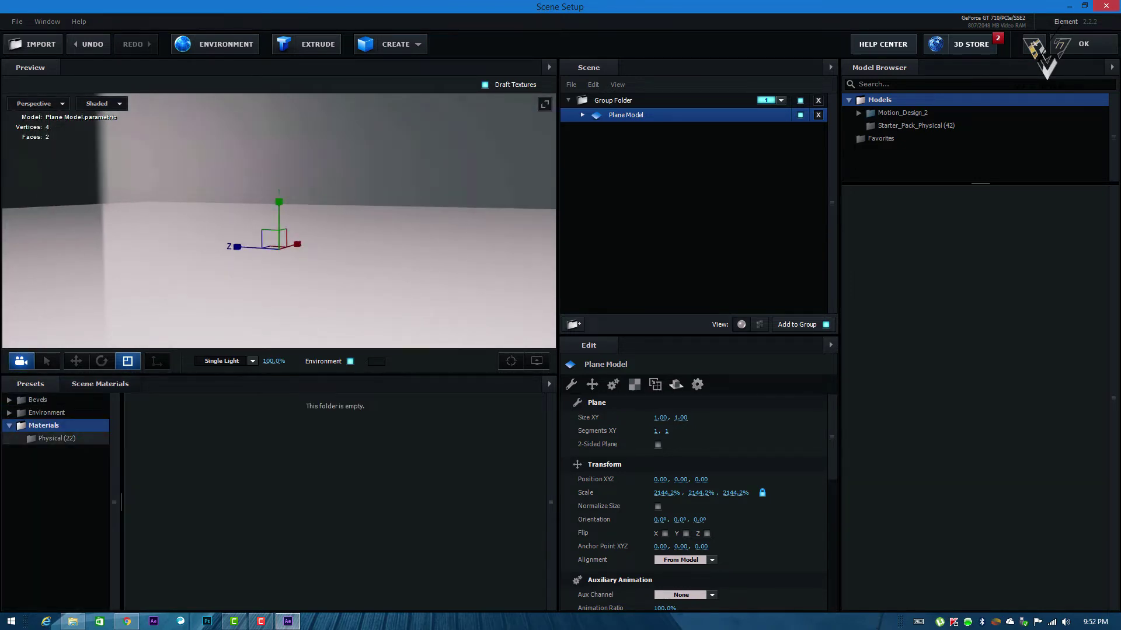
pyautogui.click(57, 438)
pyautogui.moveTo(155, 433); pyautogui.dragTo(170, 288)
pyautogui.moveTo(233, 262); pyautogui.dragTo(192, 225)
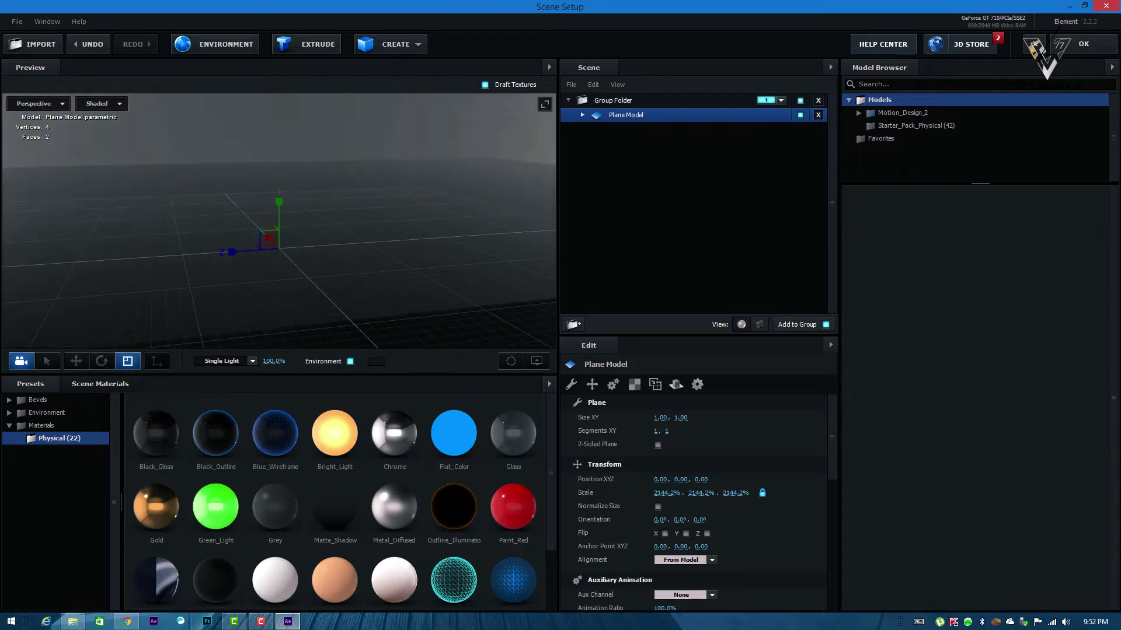
# - Create a second plane model and raise it slightly above the floor, to a Y position of about 0.02
pyautogui.click(76, 362)
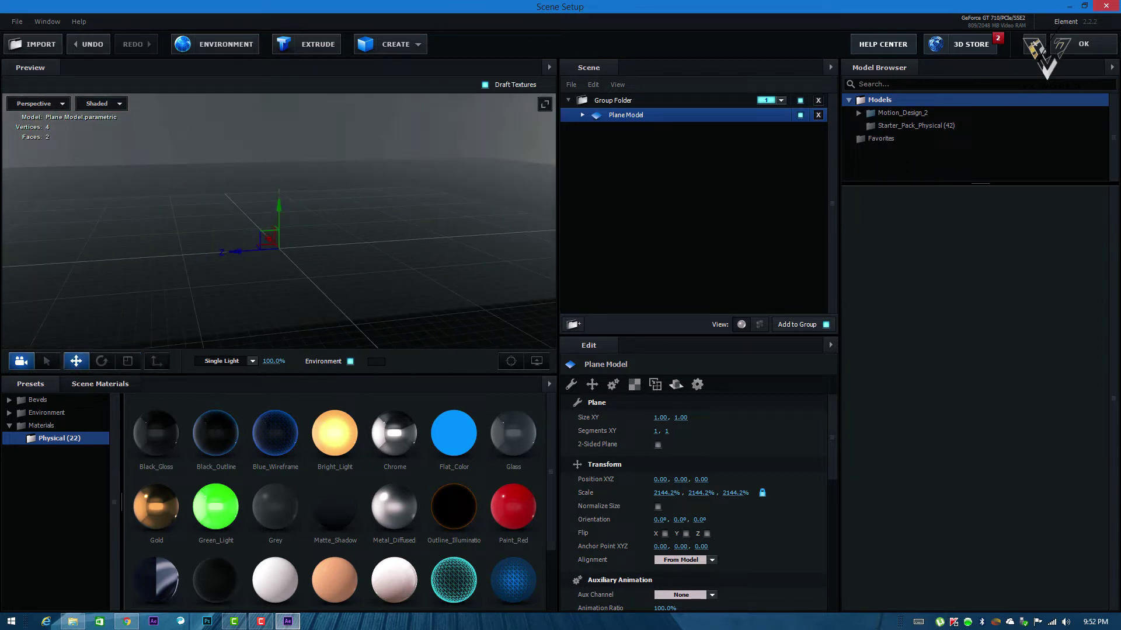
pyautogui.click(390, 44)
pyautogui.click(545, 71)
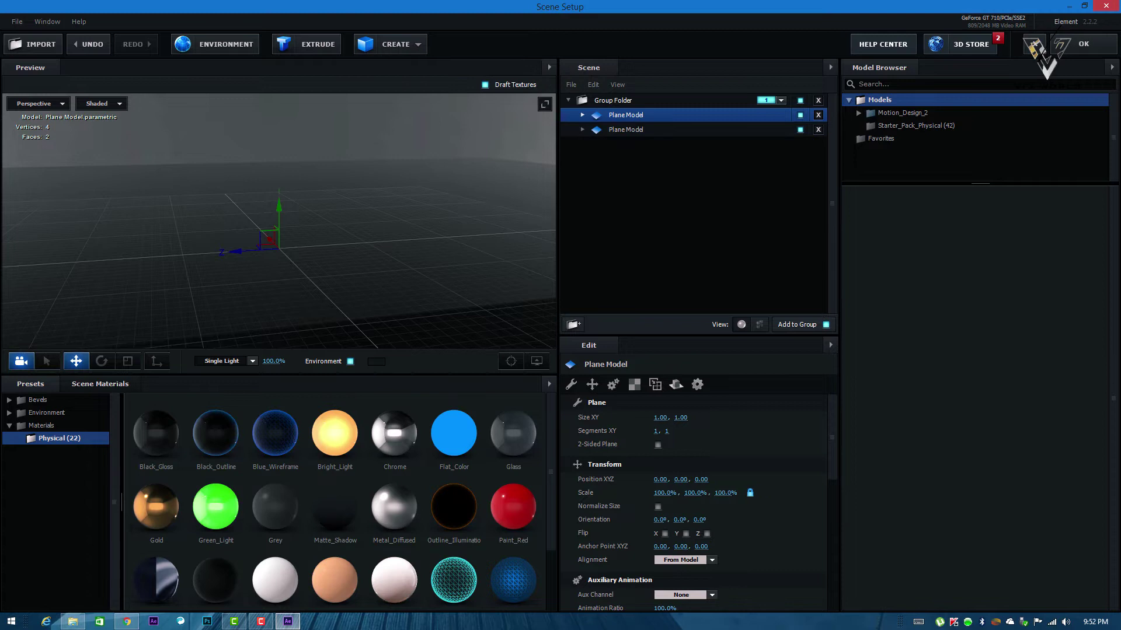
pyautogui.moveTo(279, 234); pyautogui.dragTo(426, 250)
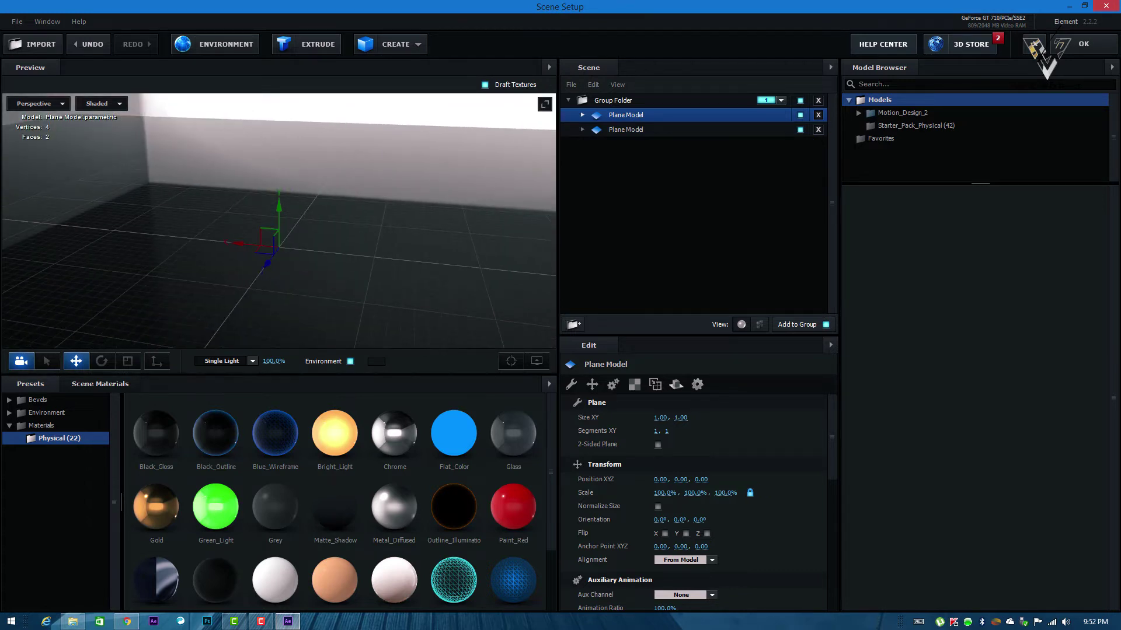
pyautogui.moveTo(279, 209); pyautogui.dragTo(279, 206)
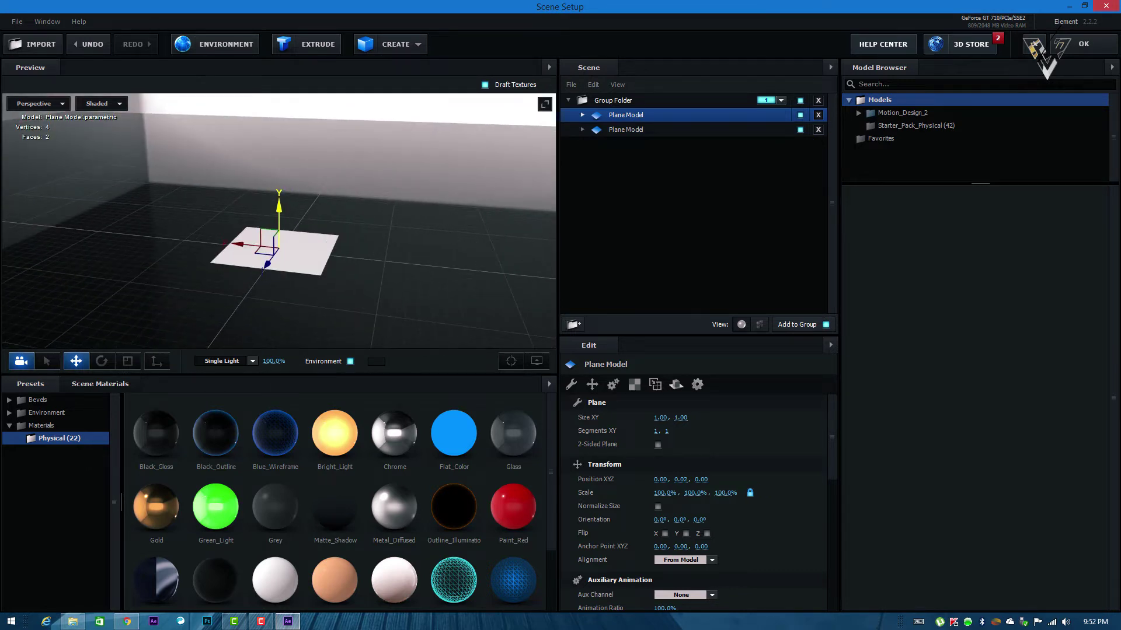
pyautogui.moveTo(373, 233); pyautogui.dragTo(268, 243)
pyautogui.scroll(5, 279, 233)
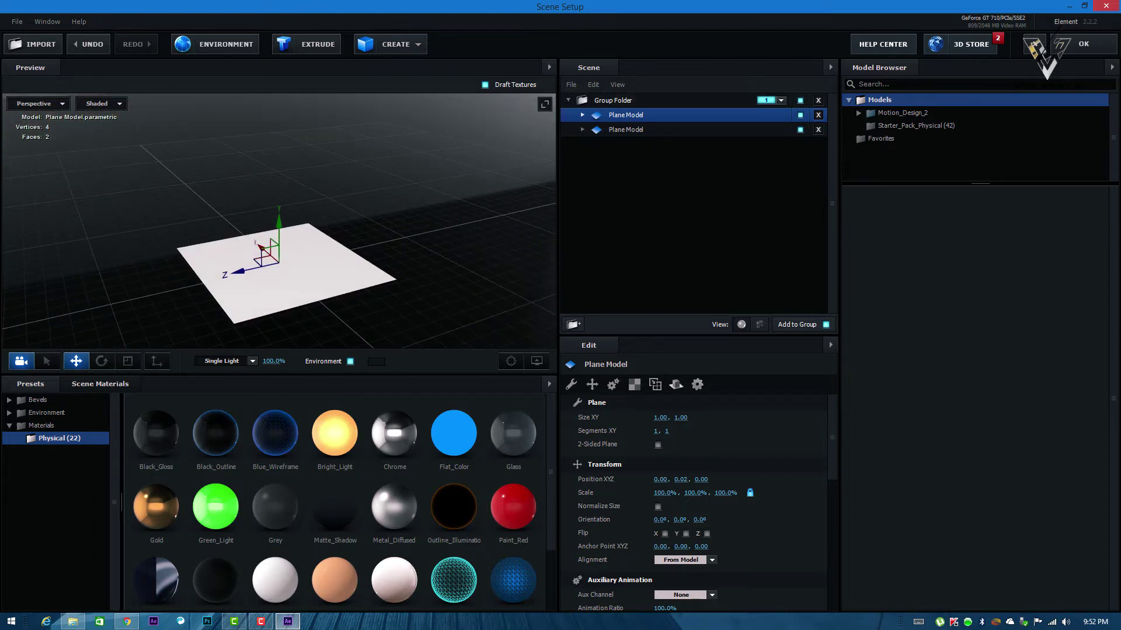
# - Rename the large floor plane model as "grund"
pyautogui.click(583, 115)
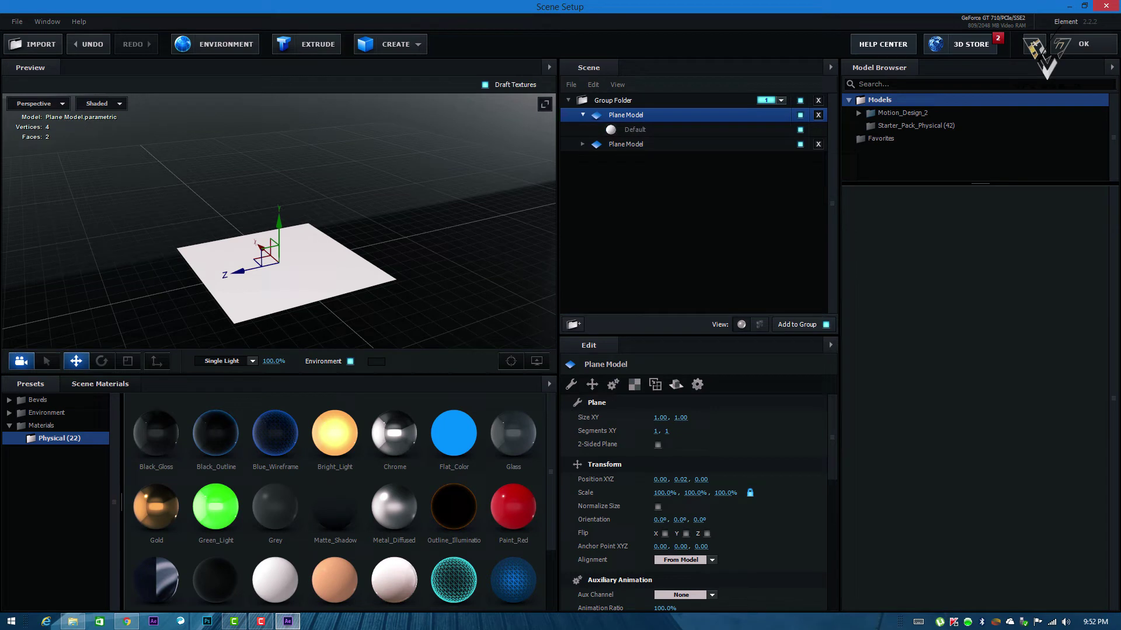
pyautogui.click(625, 144)
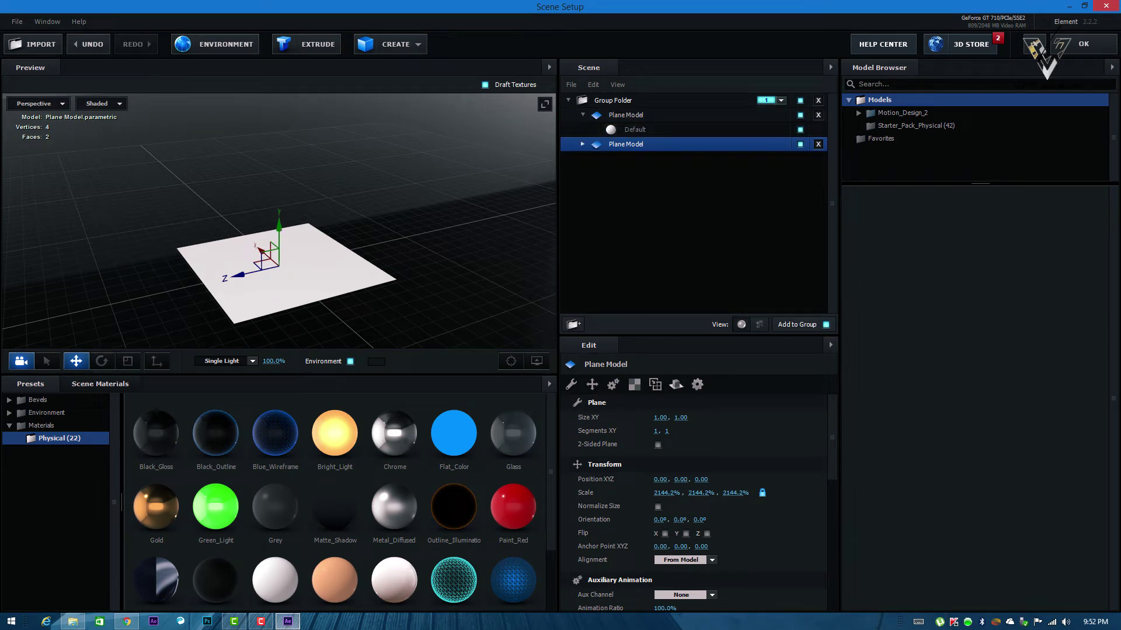
pyautogui.rightClick(621, 146)
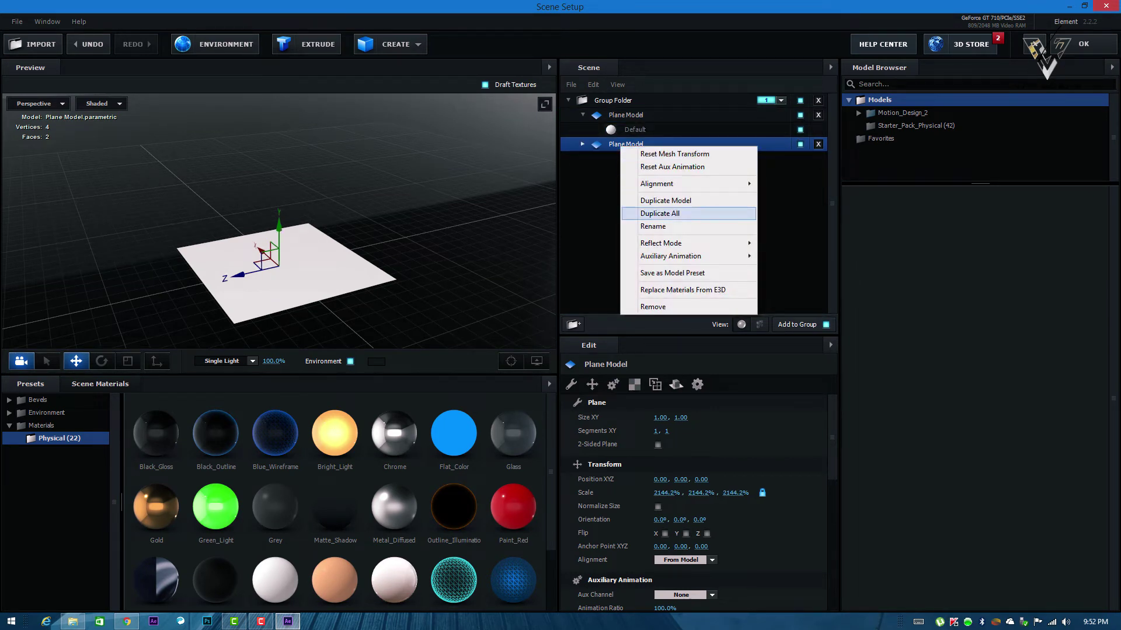
pyautogui.click(653, 225)
pyautogui.write('g')
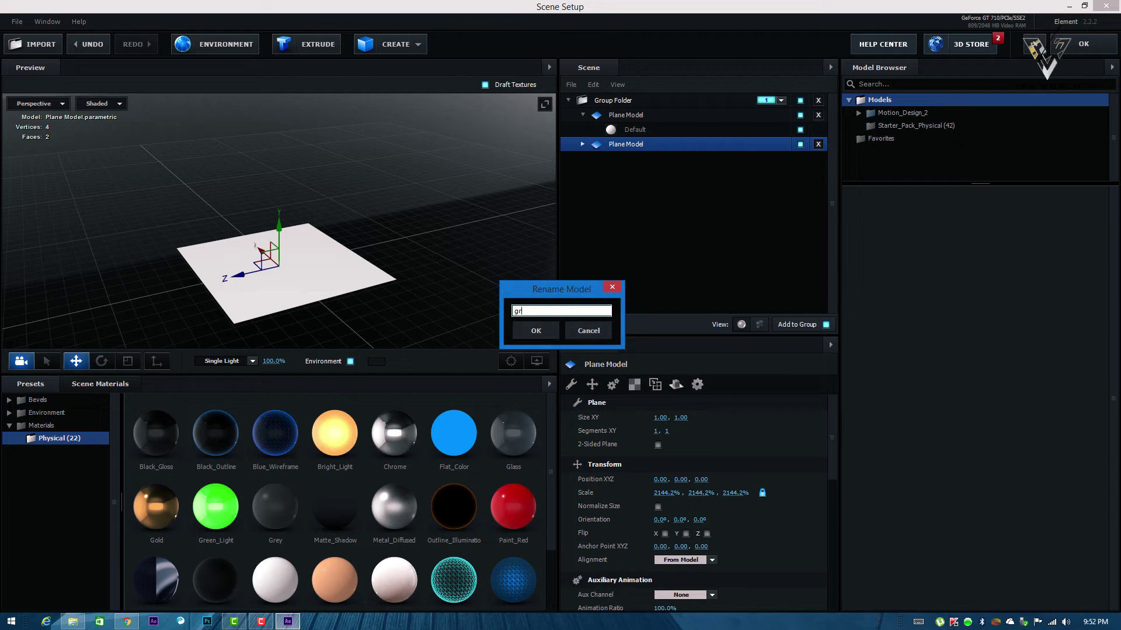
pyautogui.write('rund')
pyautogui.click(536, 330)
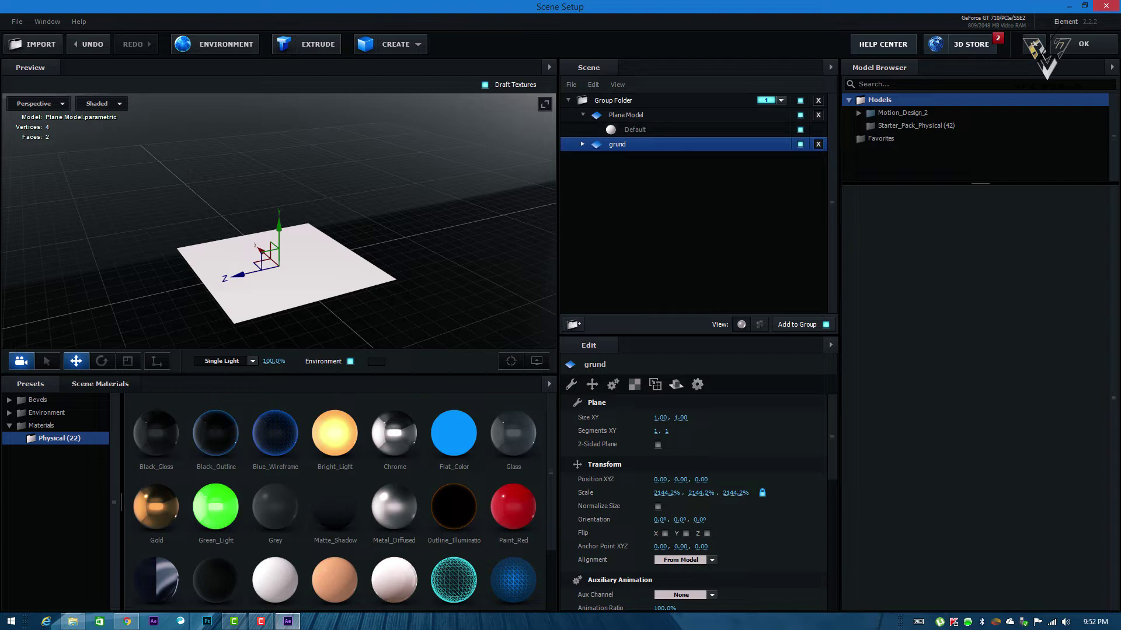
# - Load Custom Layer 1 as the diffuse texture of the small plane's Default material and hide the environment in the preview
pyautogui.click(626, 115)
pyautogui.click(635, 130)
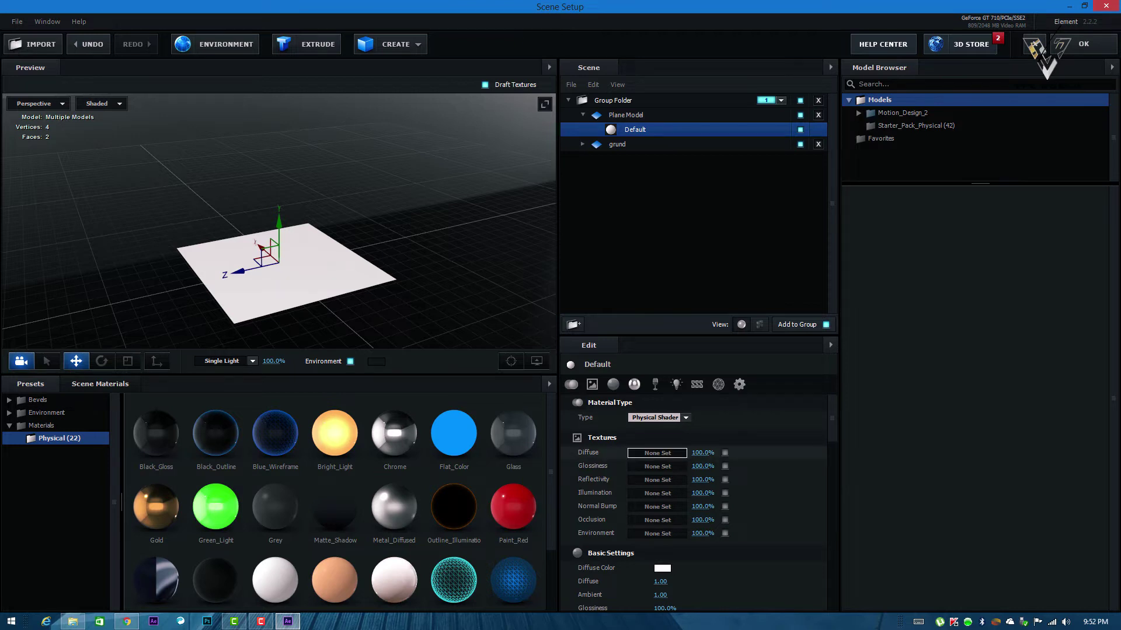
pyautogui.click(657, 453)
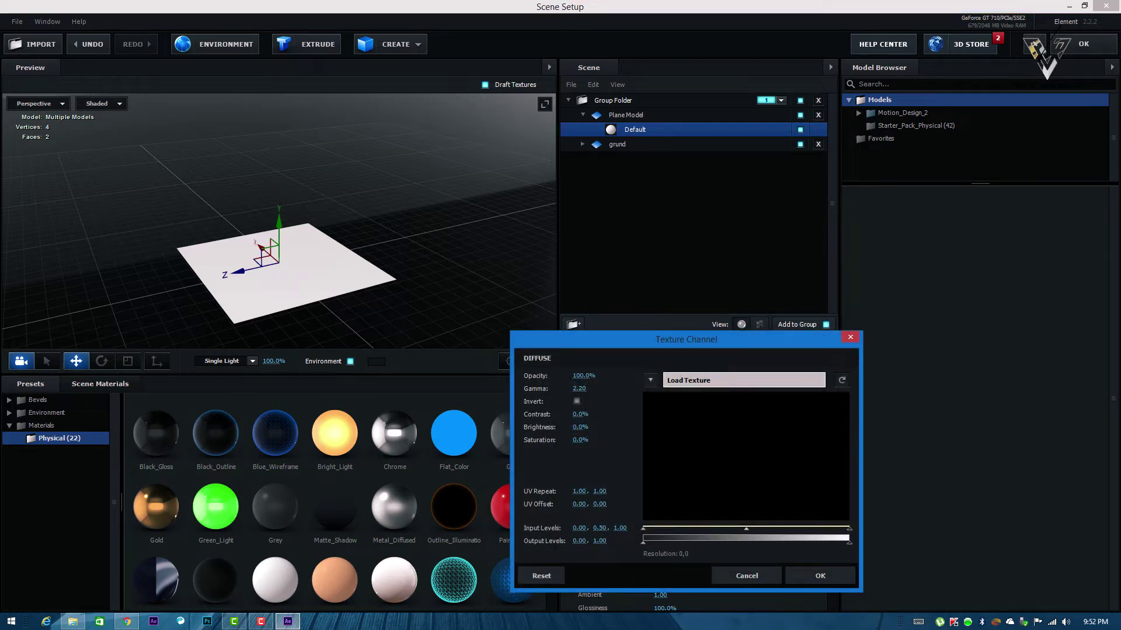
pyautogui.click(650, 380)
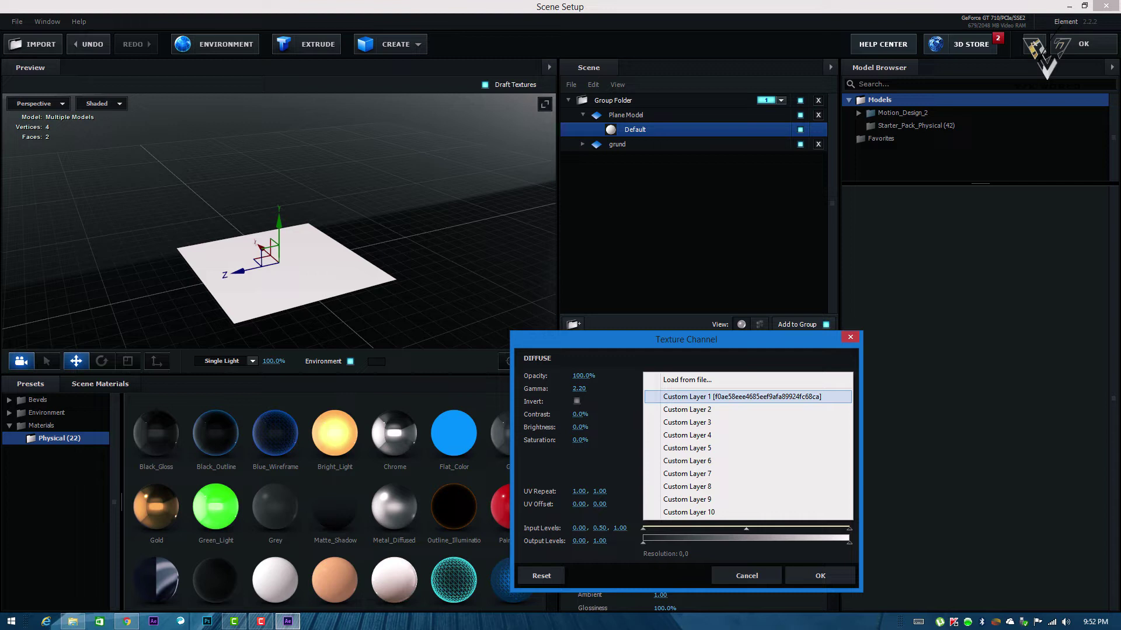
pyautogui.click(724, 397)
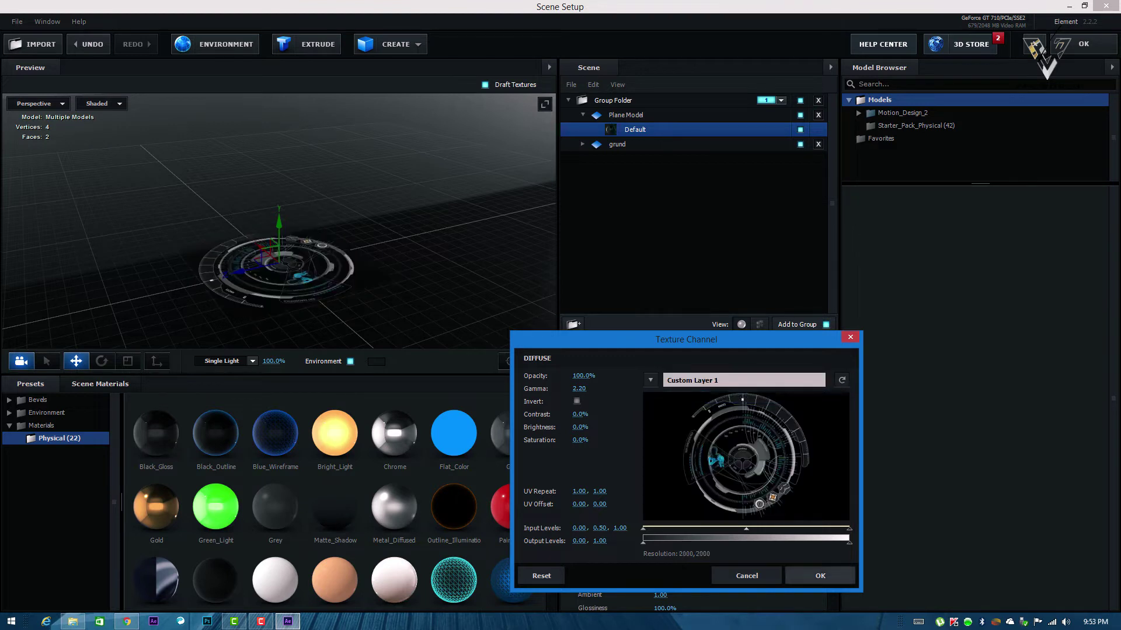
pyautogui.click(820, 576)
pyautogui.moveTo(373, 234); pyautogui.dragTo(487, 216)
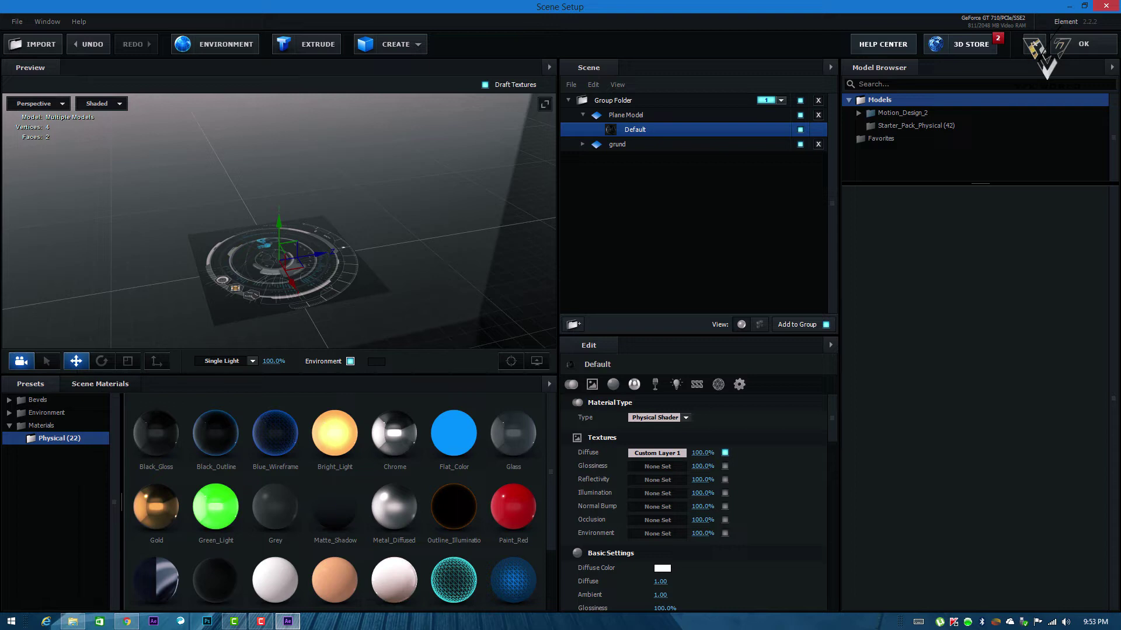
pyautogui.click(350, 362)
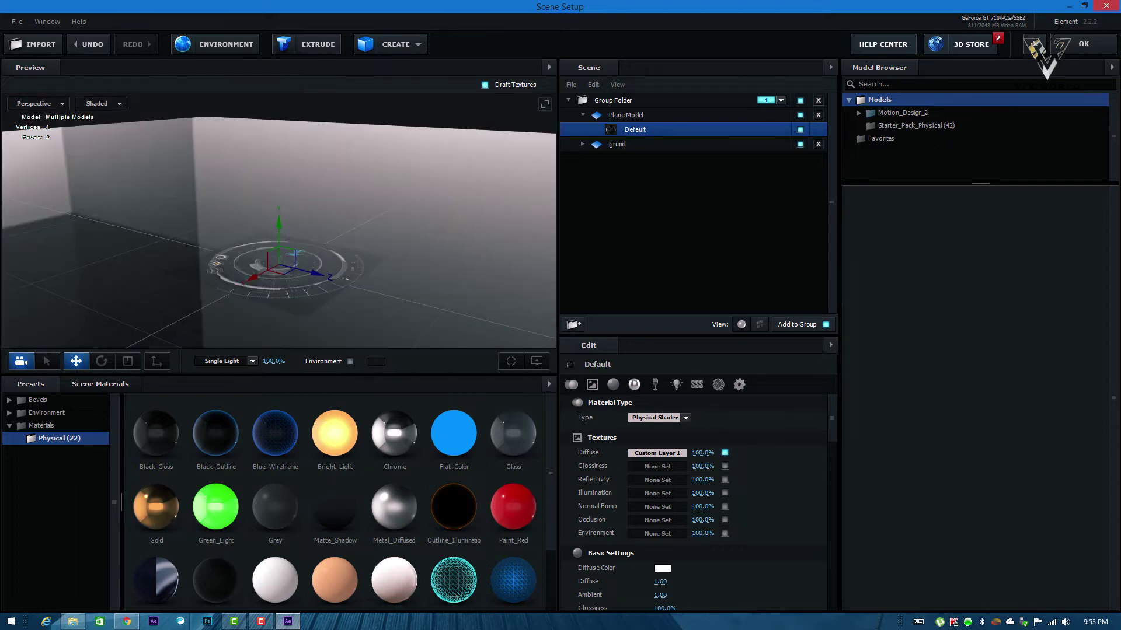
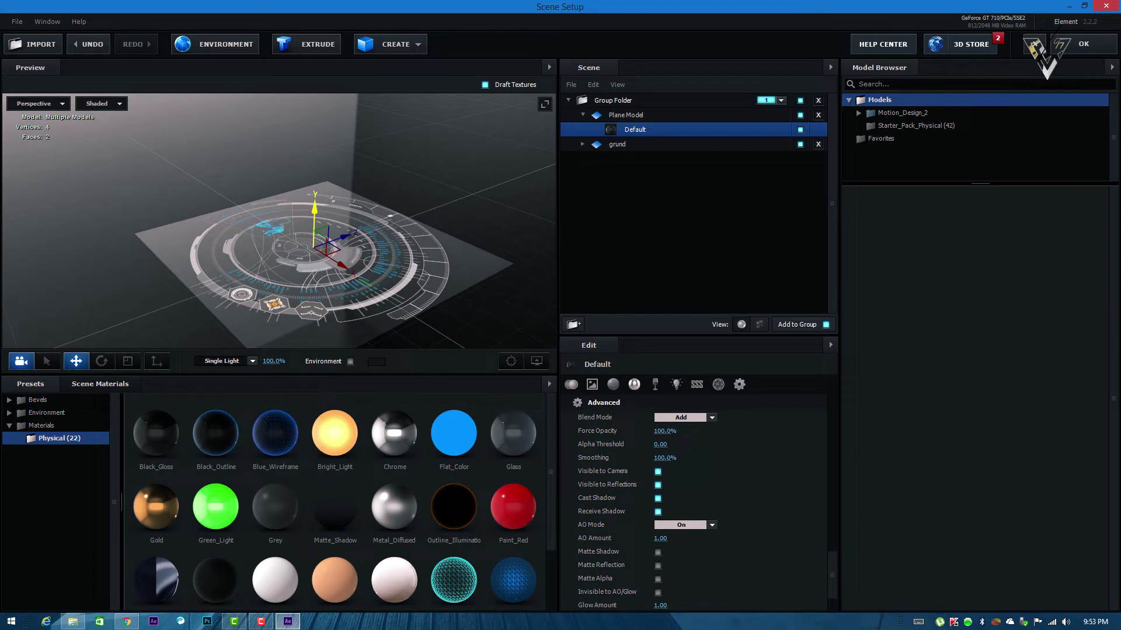
pyautogui.moveTo(350, 245); pyautogui.dragTo(412, 222)
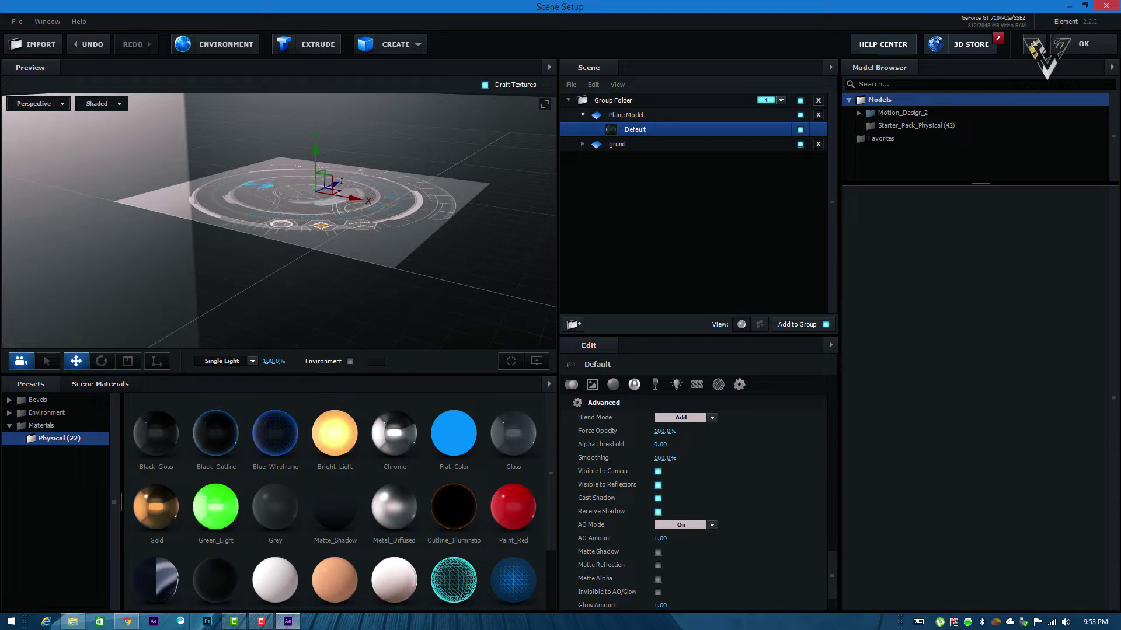
# - Make the HUD plane model two-sided and disable the environment in its Reflect Mode settings
pyautogui.click(626, 115)
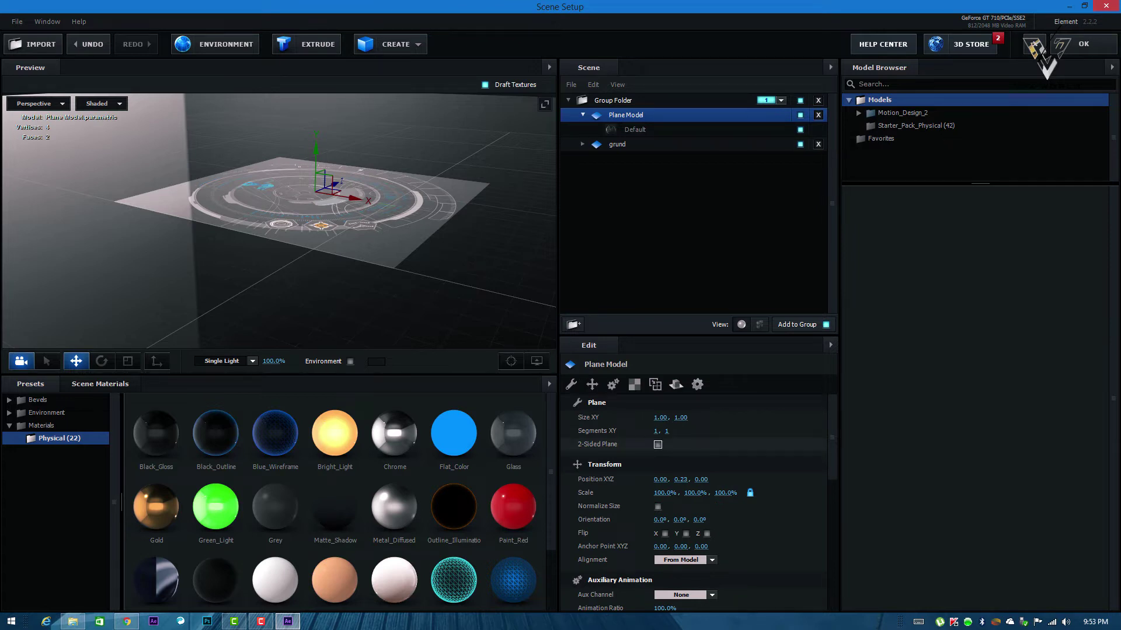
pyautogui.click(658, 445)
pyautogui.click(676, 384)
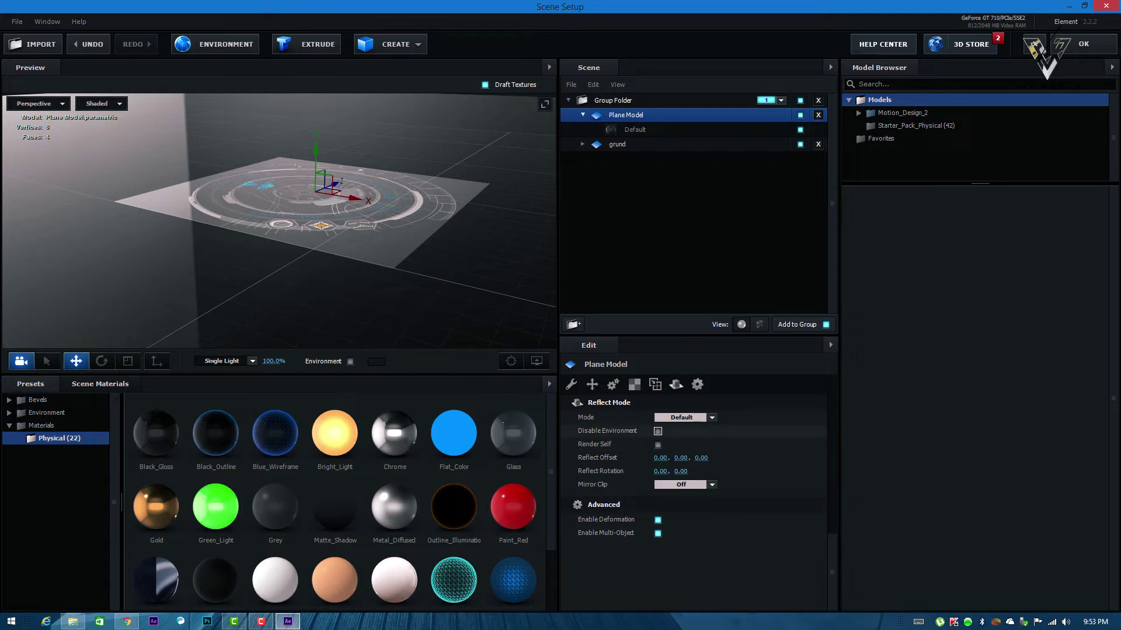
pyautogui.click(658, 431)
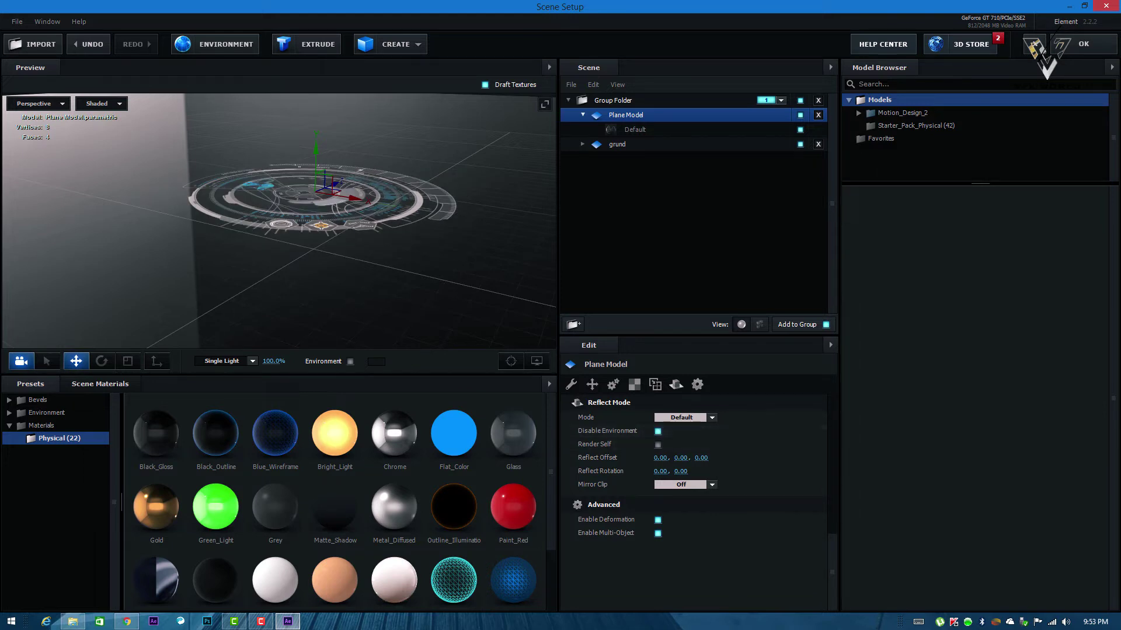
pyautogui.moveTo(281, 234); pyautogui.dragTo(275, 210)
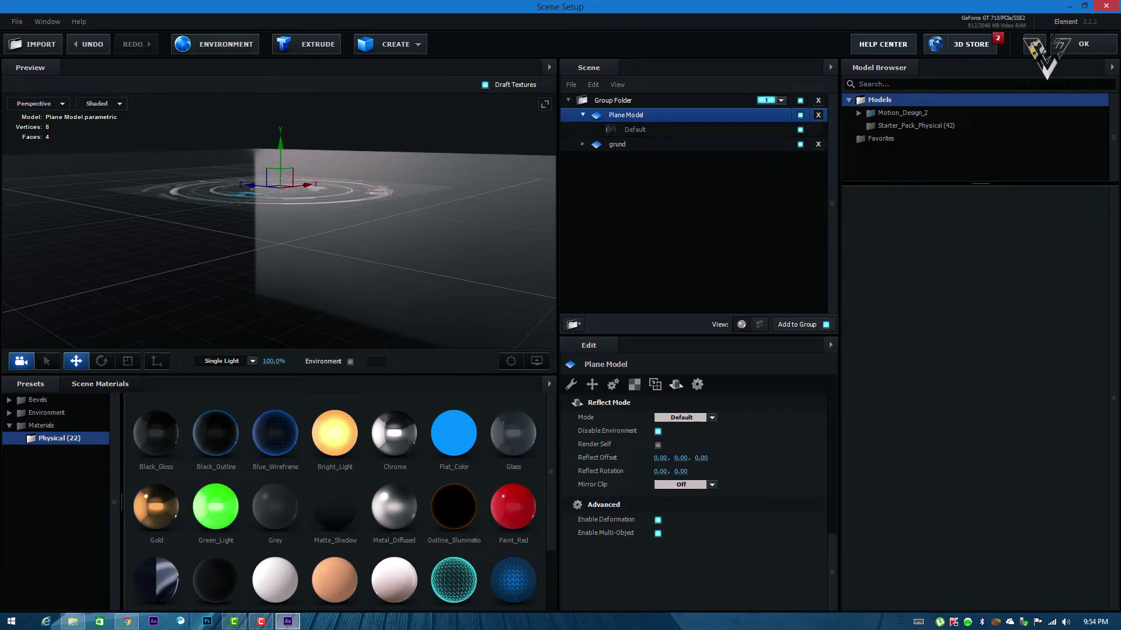
# - Set the Specular Multiplier of the HUD plane's Default material to 0%
pyautogui.click(635, 129)
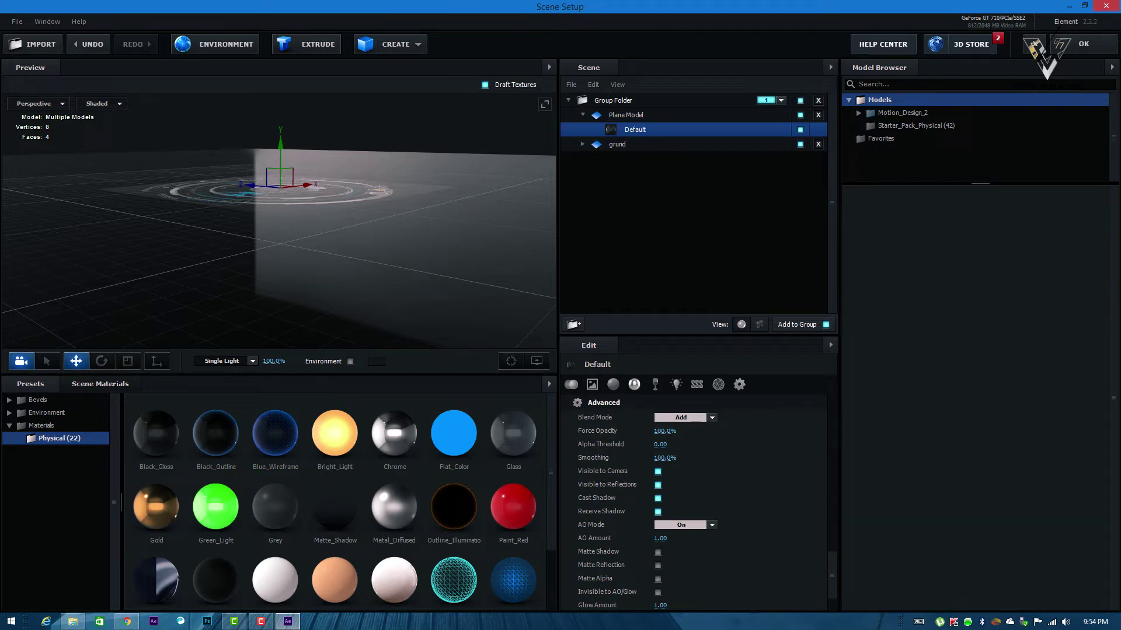
pyautogui.click(571, 384)
pyautogui.scroll(-3, 695, 502)
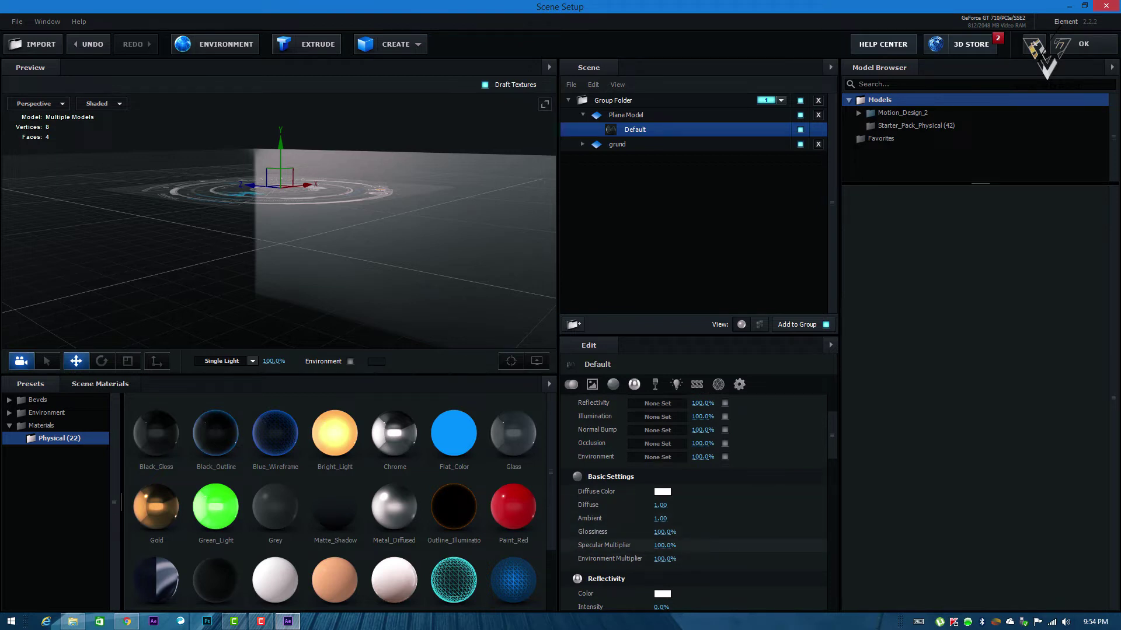
pyautogui.moveTo(663, 546); pyautogui.dragTo(637, 545)
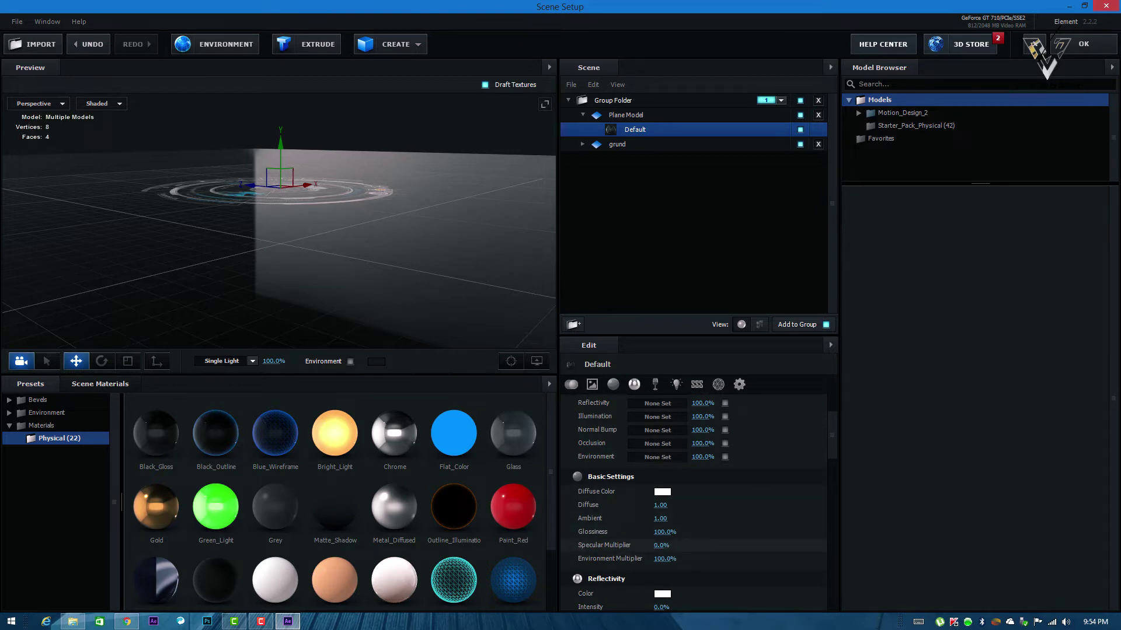
pyautogui.moveTo(275, 228); pyautogui.dragTo(356, 286)
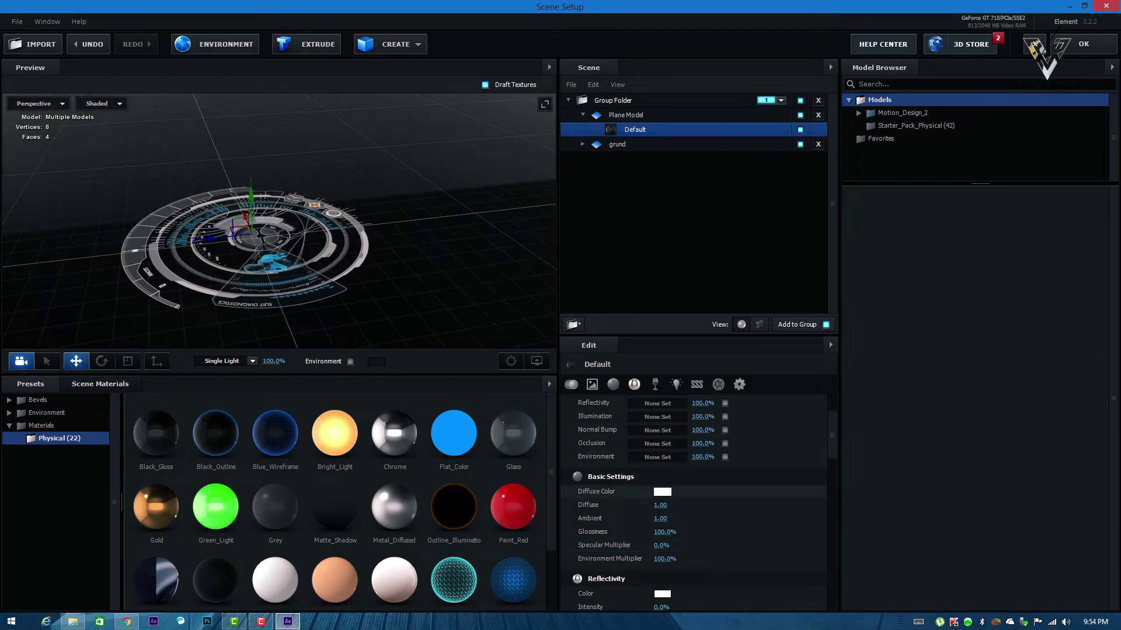
# - Set the HUD material's diffuse color to orange-red FF5900
pyautogui.click(662, 493)
pyautogui.moveTo(602, 509)
pyautogui.mouseDown()
pyautogui.moveTo(556, 545)
pyautogui.moveTo(618, 533)
pyautogui.moveTo(685, 446)
pyautogui.moveTo(642, 503)
pyautogui.moveTo(592, 435)
pyautogui.moveTo(689, 433)
pyautogui.moveTo(628, 438)
pyautogui.moveTo(658, 492)
pyautogui.moveTo(663, 455)
pyautogui.moveTo(704, 433)
pyautogui.mouseUp()
pyautogui.moveTo(717, 532)
pyautogui.mouseDown()
pyautogui.moveTo(717, 478)
pyautogui.moveTo(717, 575)
pyautogui.mouseUp()
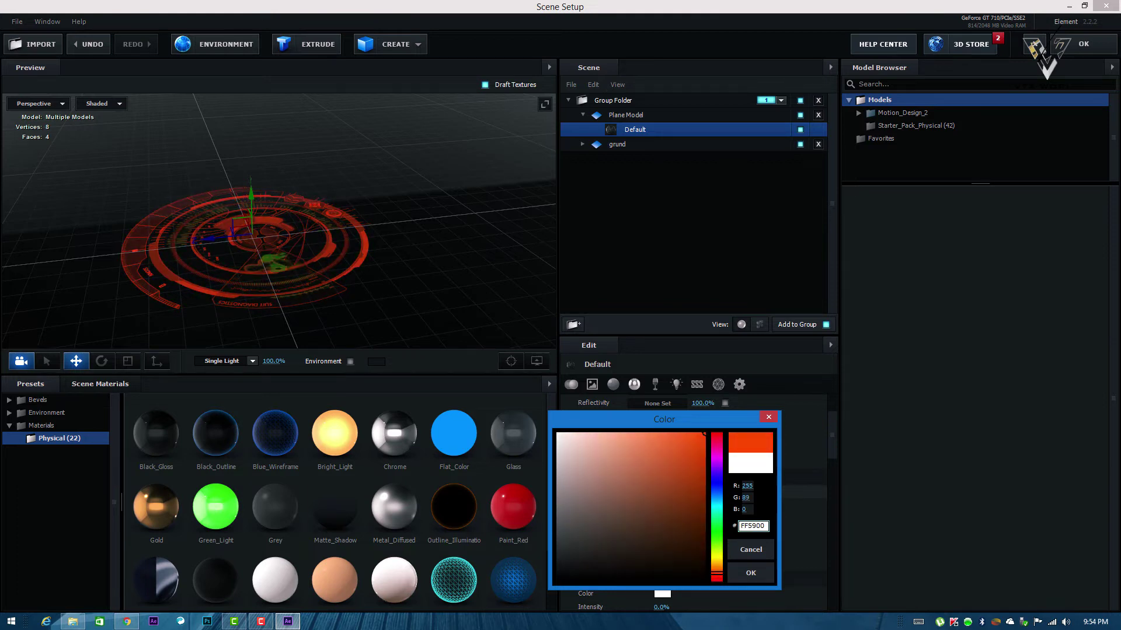
pyautogui.click(750, 573)
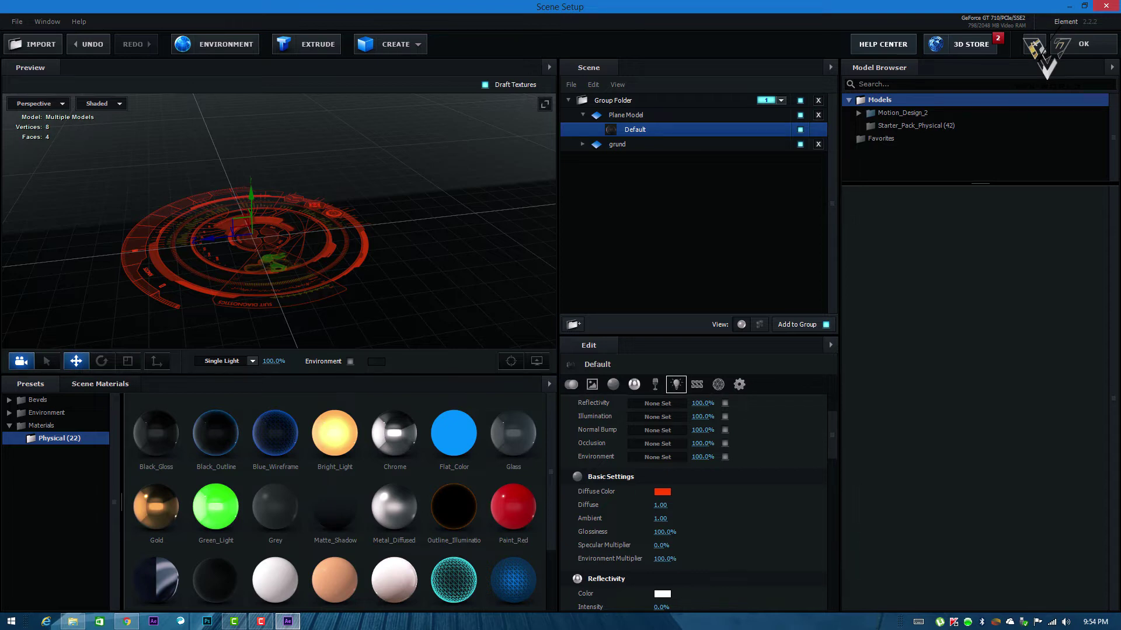
pyautogui.click(676, 384)
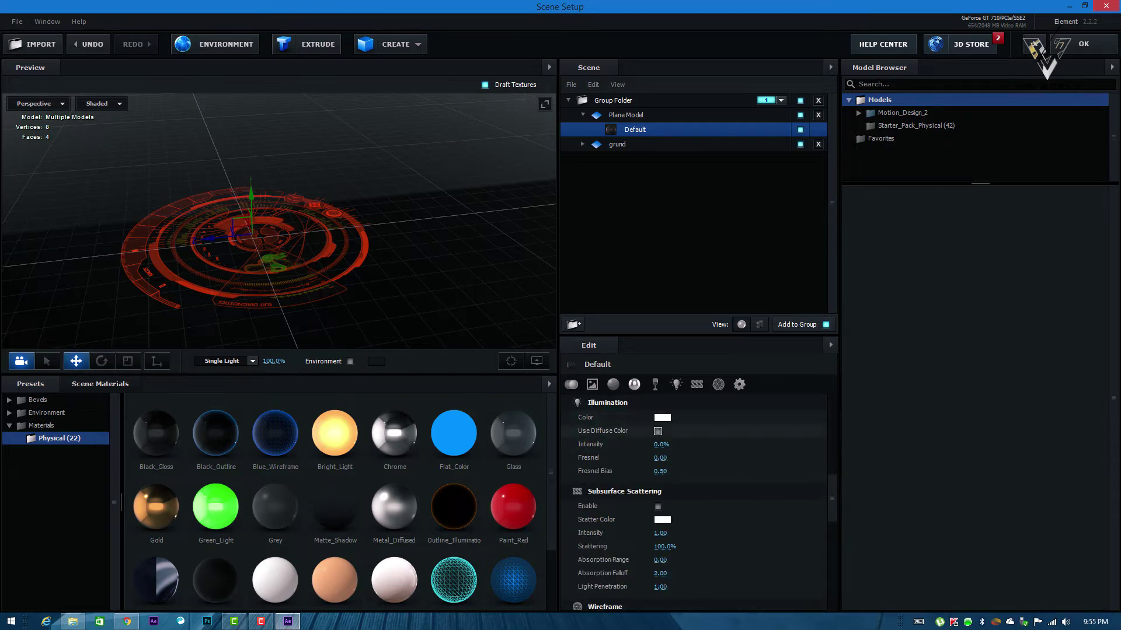
pyautogui.click(662, 418)
pyautogui.moveTo(659, 410)
pyautogui.mouseDown()
pyautogui.moveTo(705, 359)
pyautogui.moveTo(613, 425)
pyautogui.moveTo(705, 360)
pyautogui.mouseUp()
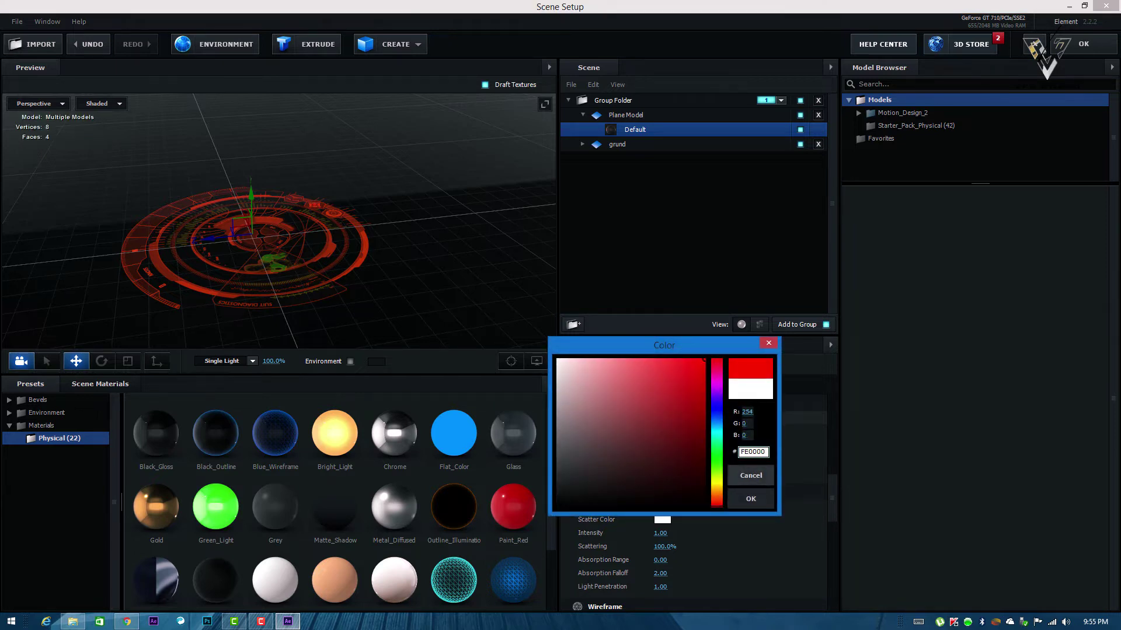
pyautogui.click(750, 476)
# - Make the HUD material's illumination use the diffuse color and raise its intensity to about 157%
pyautogui.click(658, 431)
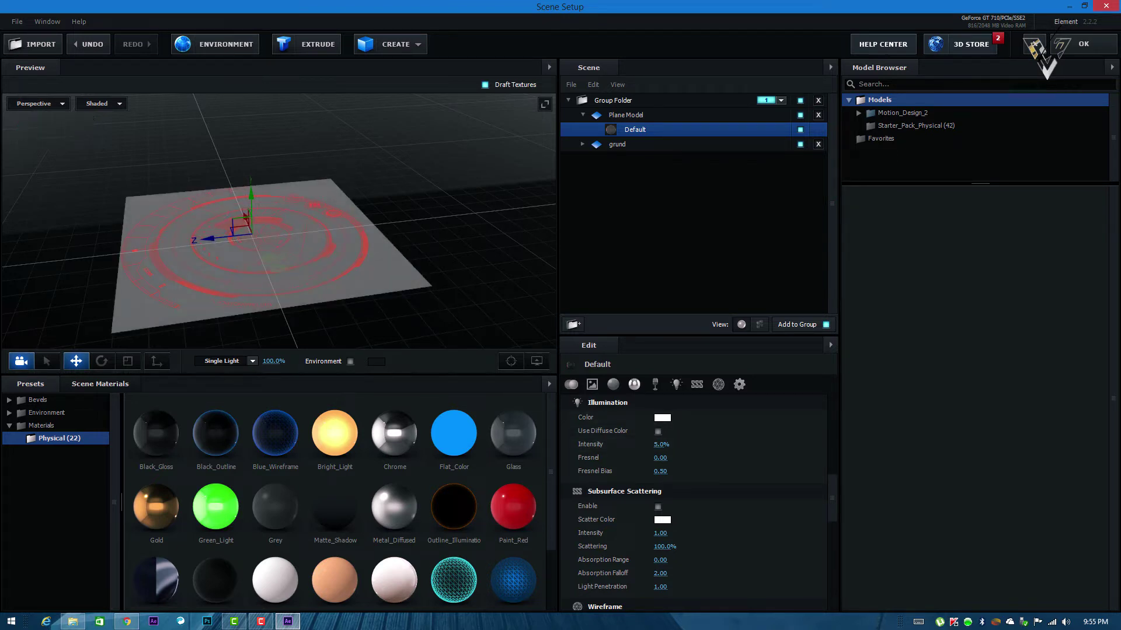
pyautogui.click(658, 431)
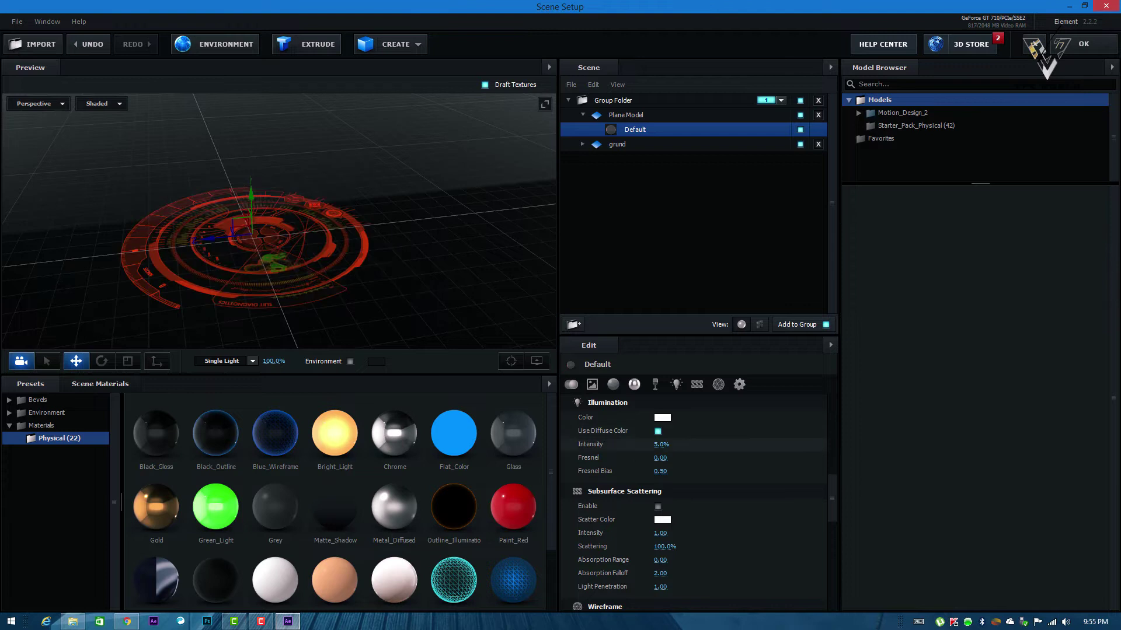
pyautogui.moveTo(663, 444); pyautogui.dragTo(742, 444)
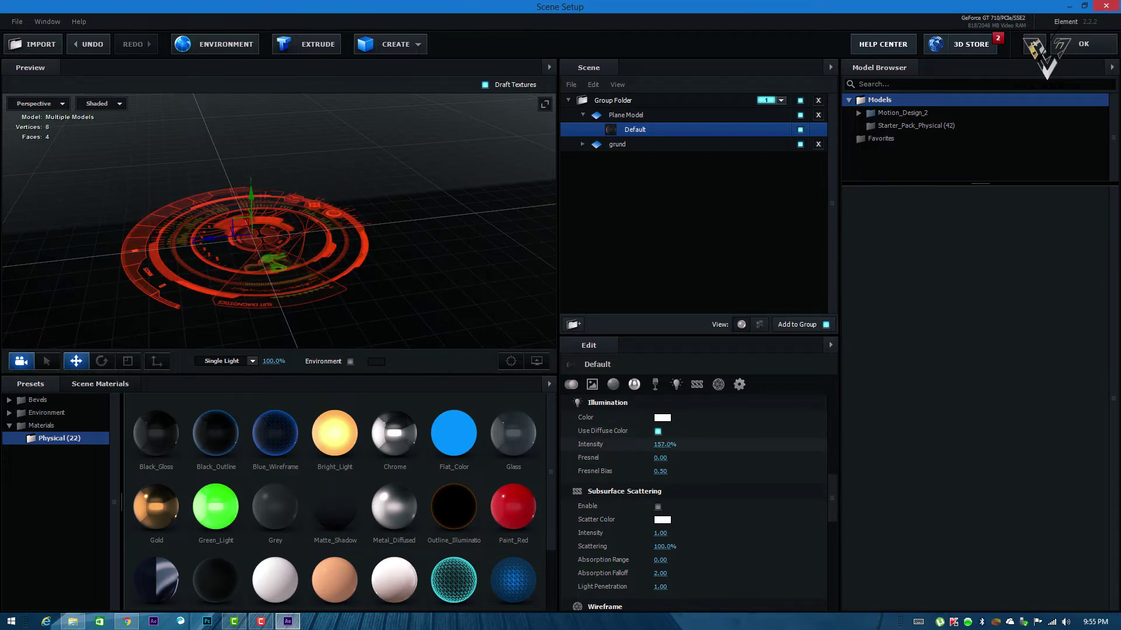
# - Set the HUD material's illumination color to red FF0000 and its illumination intensity to 192%
pyautogui.click(663, 418)
pyautogui.click(704, 360)
pyautogui.moveTo(717, 364)
pyautogui.mouseDown()
pyautogui.moveTo(717, 505)
pyautogui.moveTo(717, 360)
pyautogui.mouseUp()
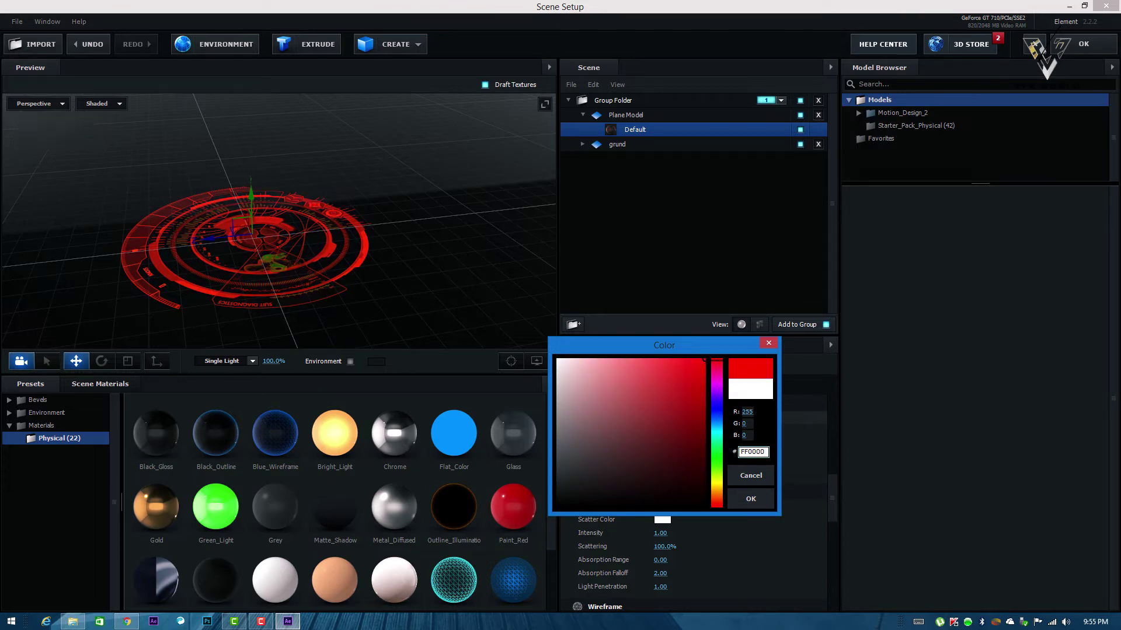
pyautogui.click(750, 499)
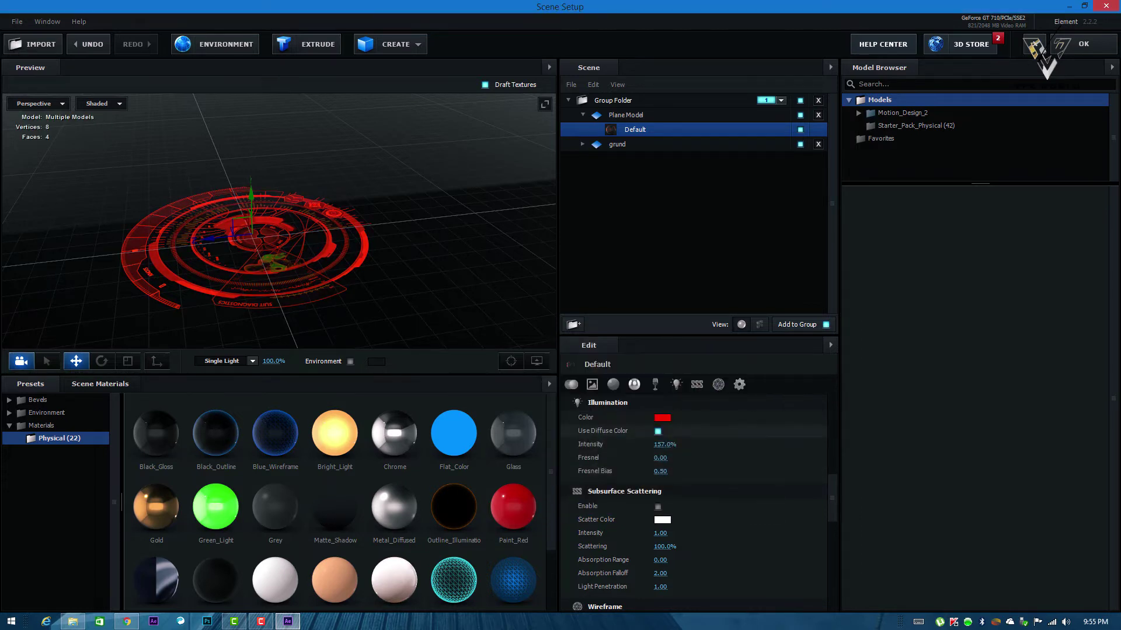
pyautogui.moveTo(665, 445)
pyautogui.mouseDown()
pyautogui.moveTo(629, 445)
pyautogui.moveTo(664, 445)
pyautogui.mouseUp()
pyautogui.moveTo(362, 251); pyautogui.dragTo(399, 243)
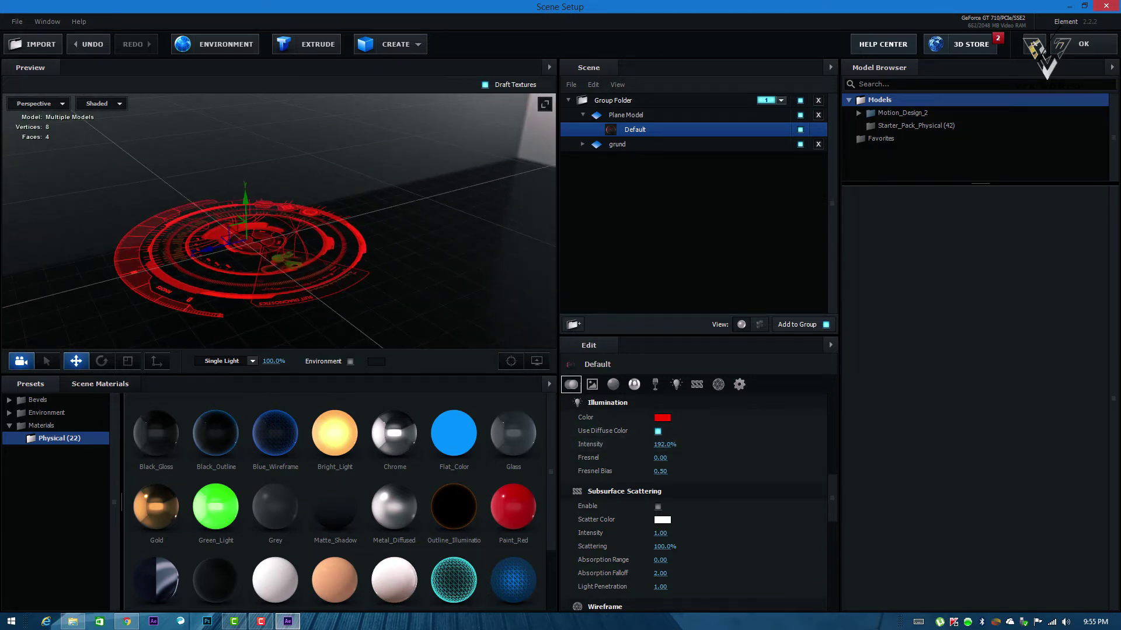
# - Copy the HUD material's diffuse texture, Custom Layer 1, into its illumination texture slot and turn off Use Diffuse Color
pyautogui.click(571, 384)
pyautogui.rightClick(659, 453)
pyautogui.click(688, 478)
pyautogui.rightClick(643, 493)
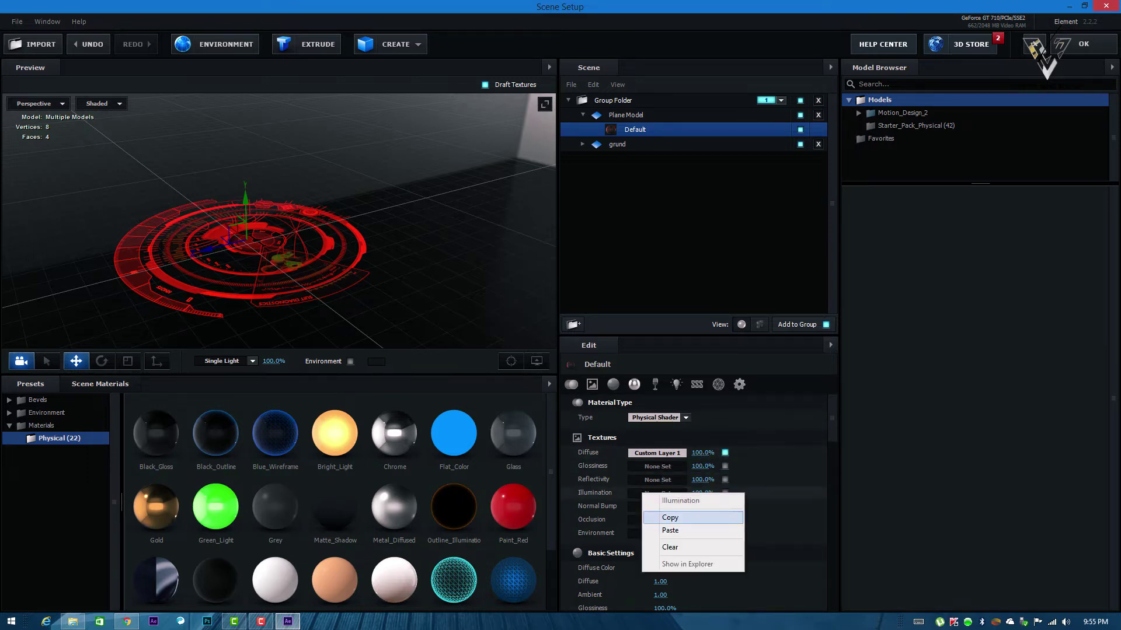
pyautogui.click(670, 530)
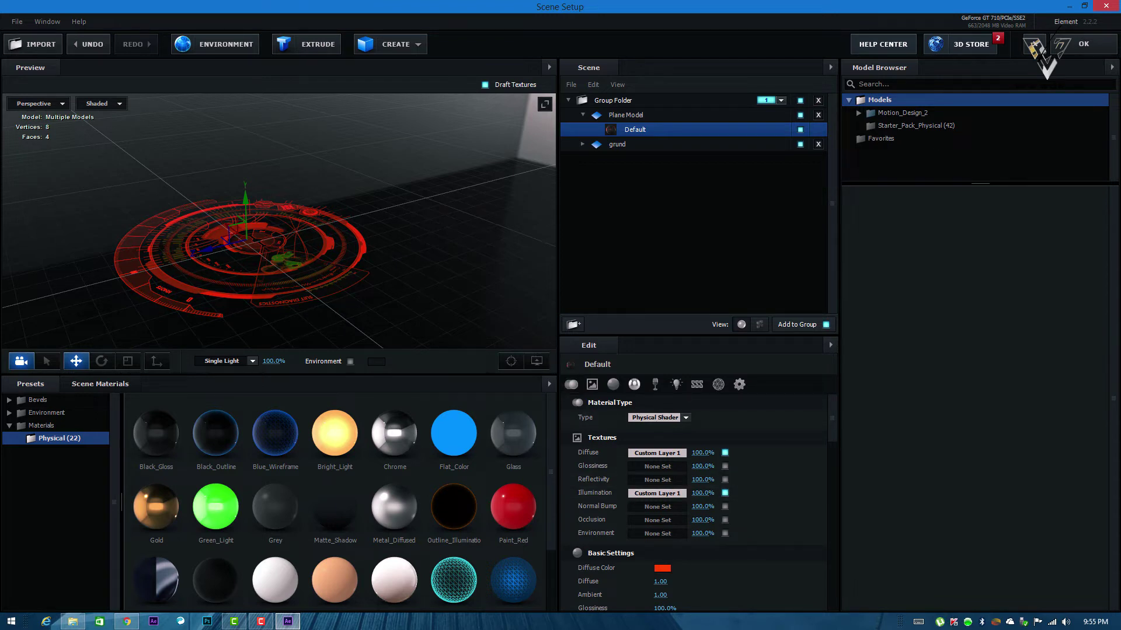
pyautogui.click(676, 384)
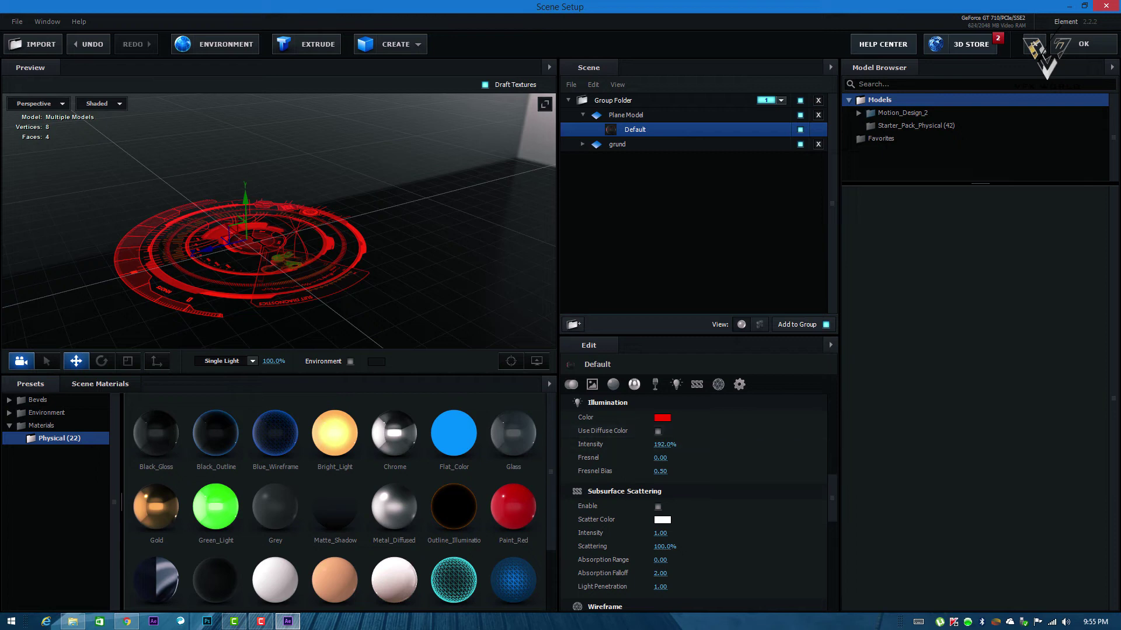
# - Adjust the illumination intensity of the HUD plane's material to about 237%
pyautogui.scroll(5, 279, 234)
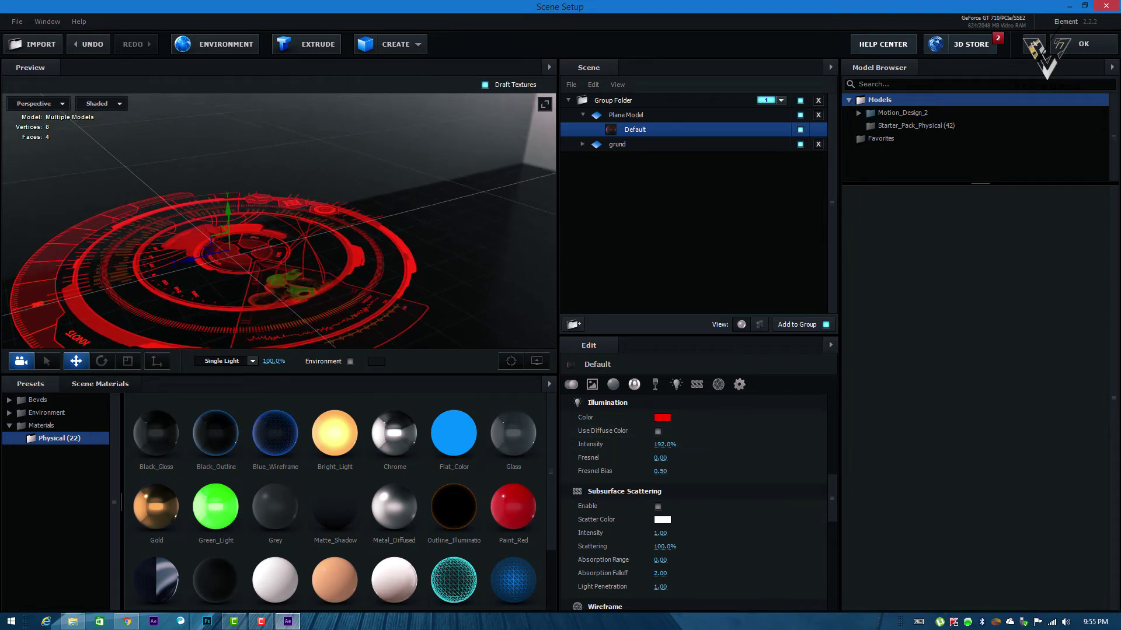
pyautogui.moveTo(279, 233); pyautogui.dragTo(267, 217)
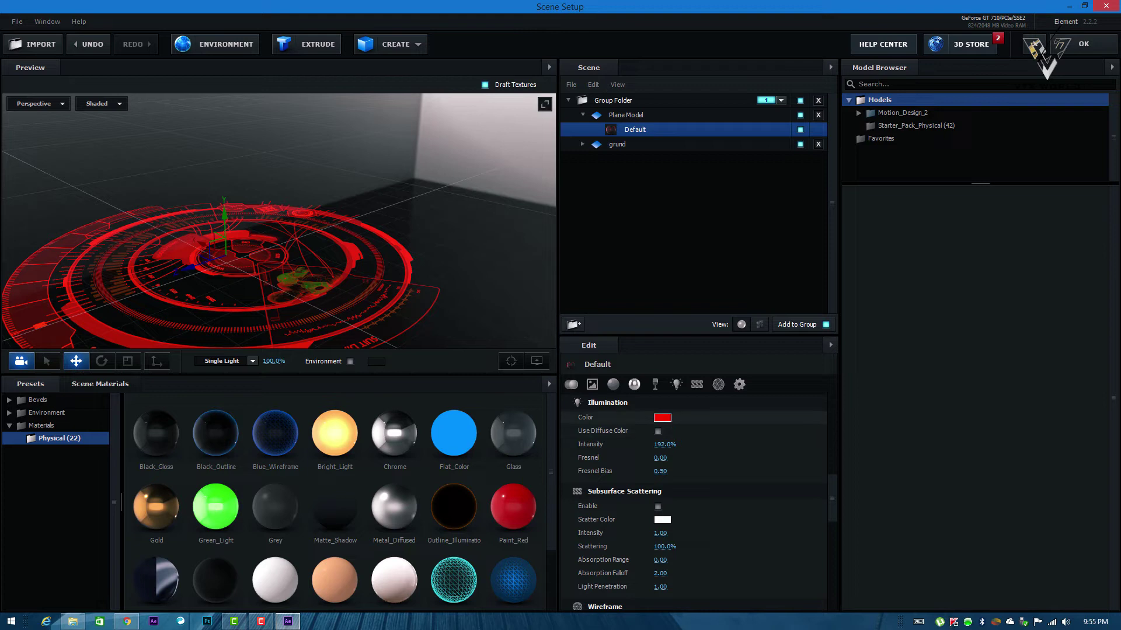
pyautogui.moveTo(665, 445)
pyautogui.mouseDown()
pyautogui.moveTo(634, 445)
pyautogui.moveTo(654, 444)
pyautogui.mouseUp()
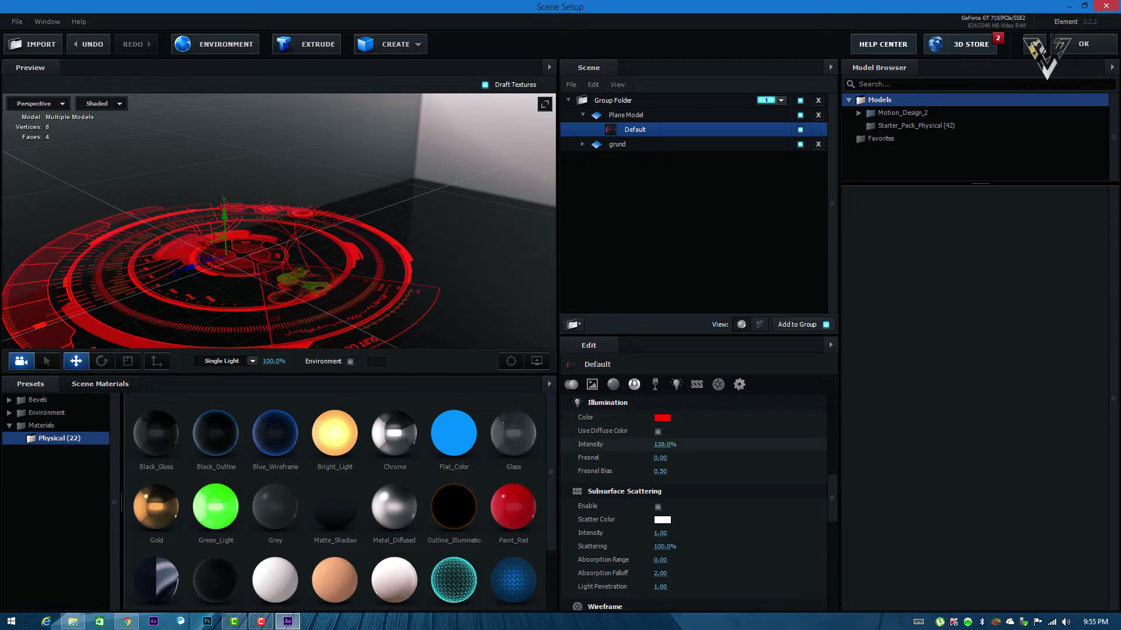
pyautogui.moveTo(193, 234); pyautogui.dragTo(496, 251)
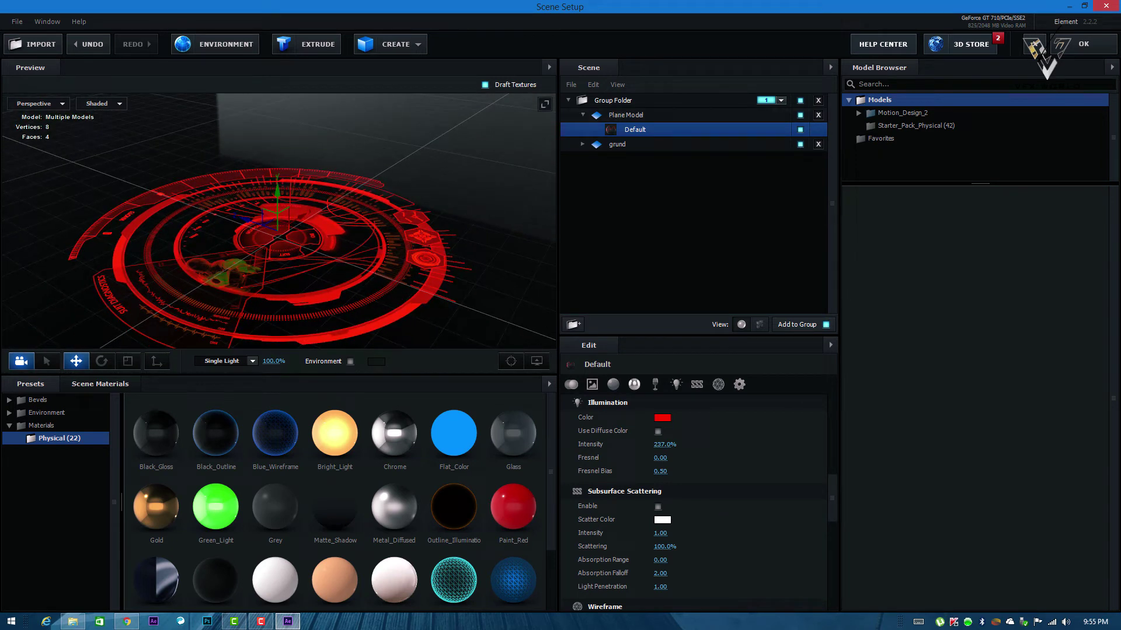
# - Duplicate the HUD plane model and give the duplicate its own material with Duplicate and Replace
pyautogui.click(627, 115)
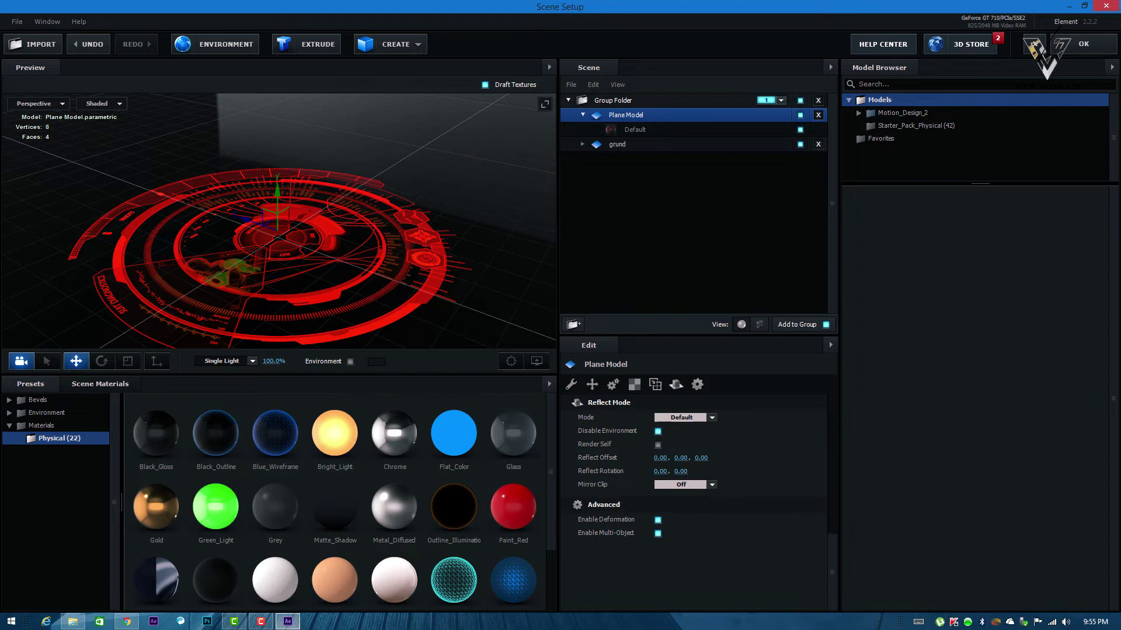
pyautogui.rightClick(642, 115)
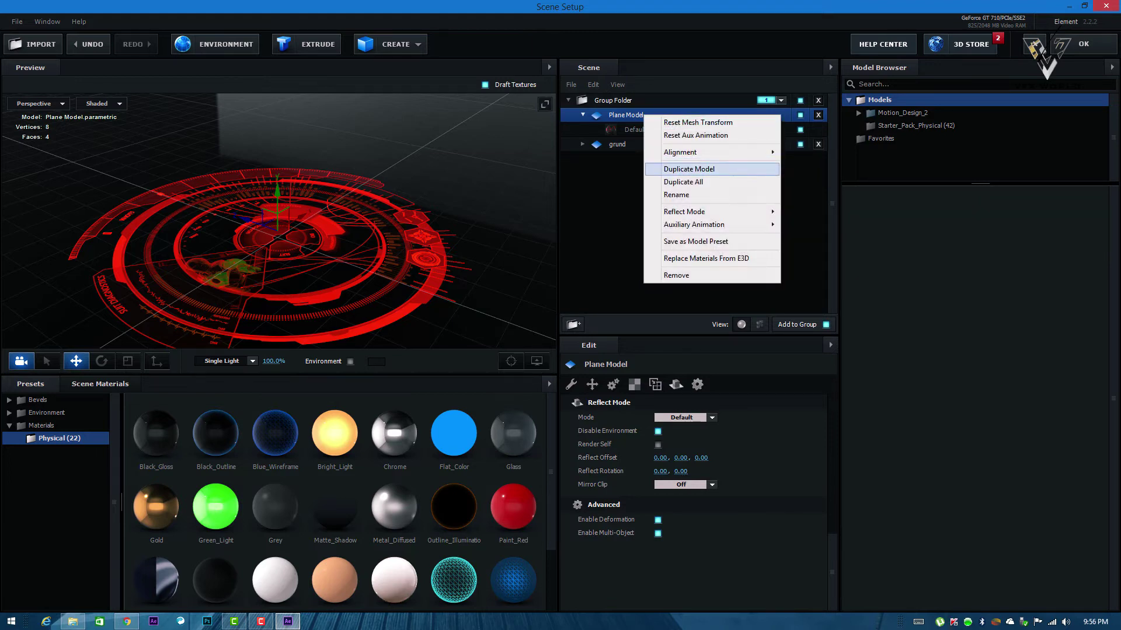
pyautogui.press('Escape')
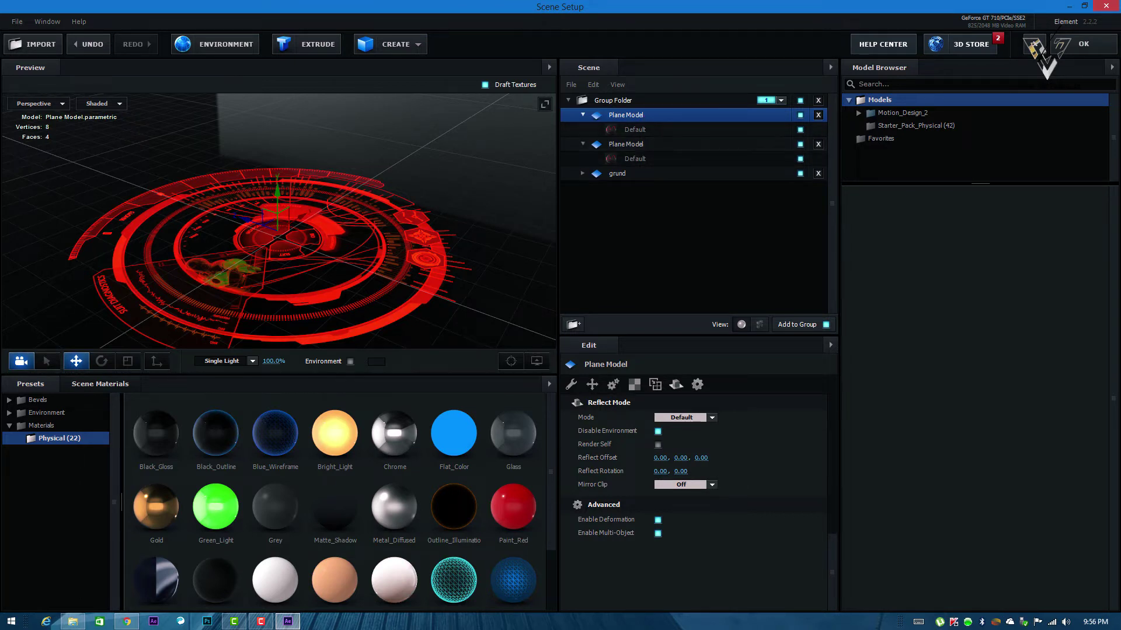
pyautogui.click(635, 130)
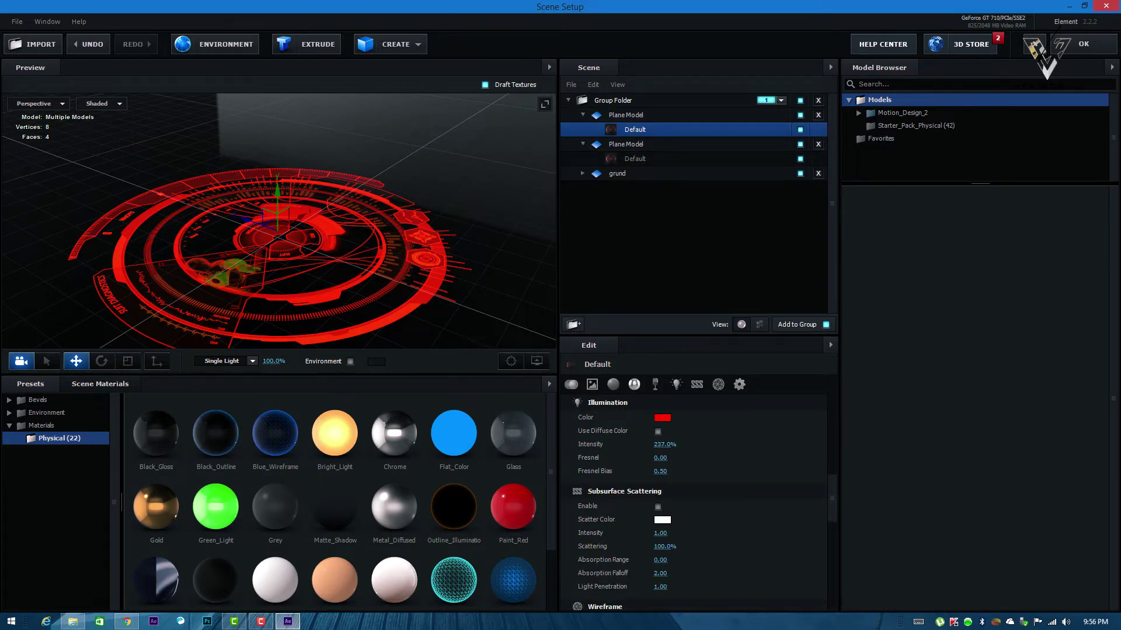
pyautogui.rightClick(640, 130)
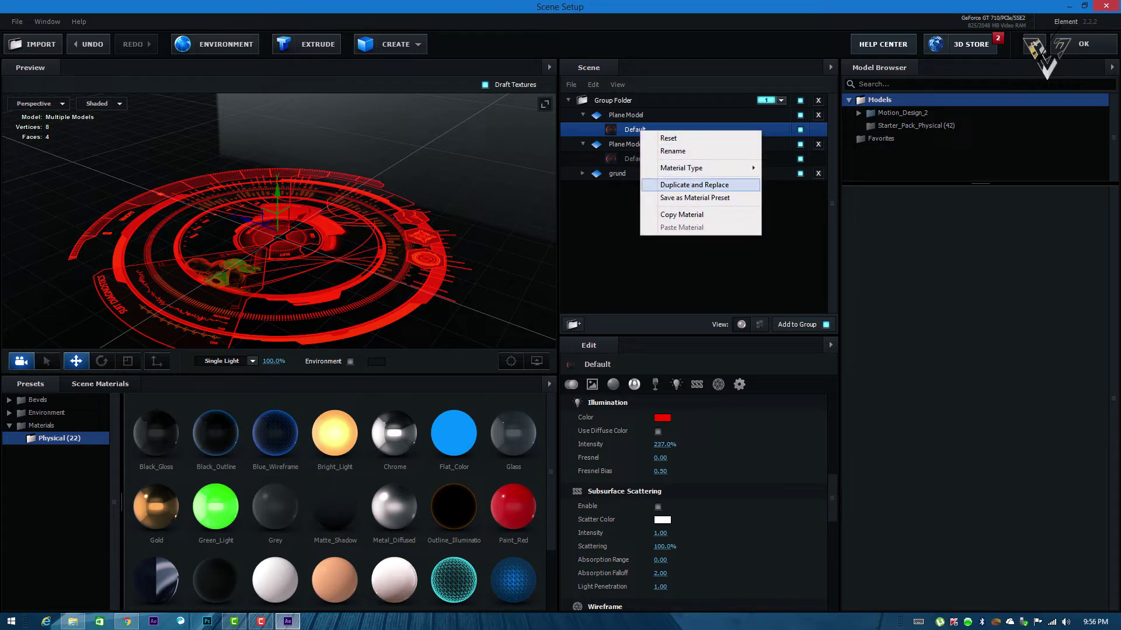
pyautogui.click(694, 185)
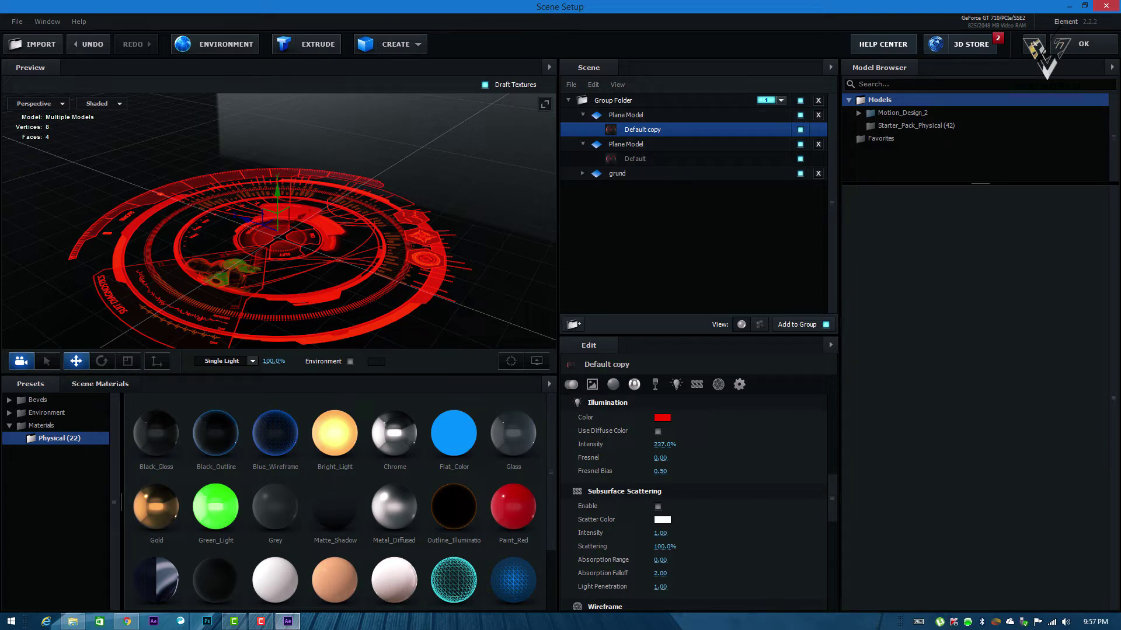
# - Raise the duplicated HUD plane a little above the original and scale it down slightly
pyautogui.moveTo(277, 196); pyautogui.dragTo(277, 168)
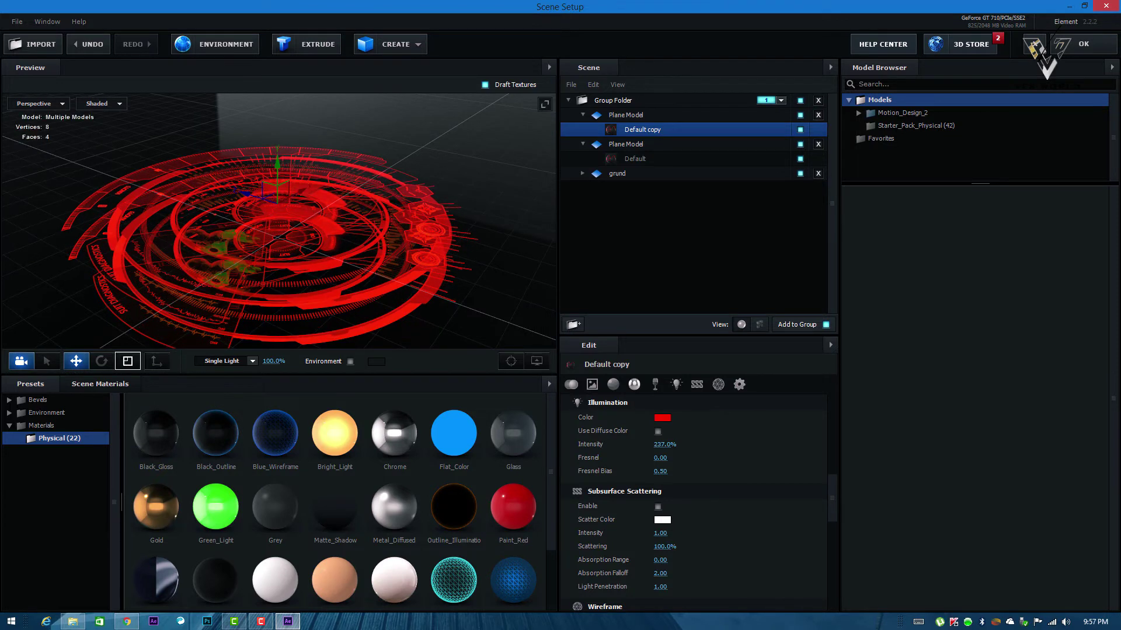
pyautogui.click(128, 361)
pyautogui.moveTo(277, 200)
pyautogui.mouseDown()
pyautogui.moveTo(289, 193)
pyautogui.moveTo(260, 209)
pyautogui.mouseUp()
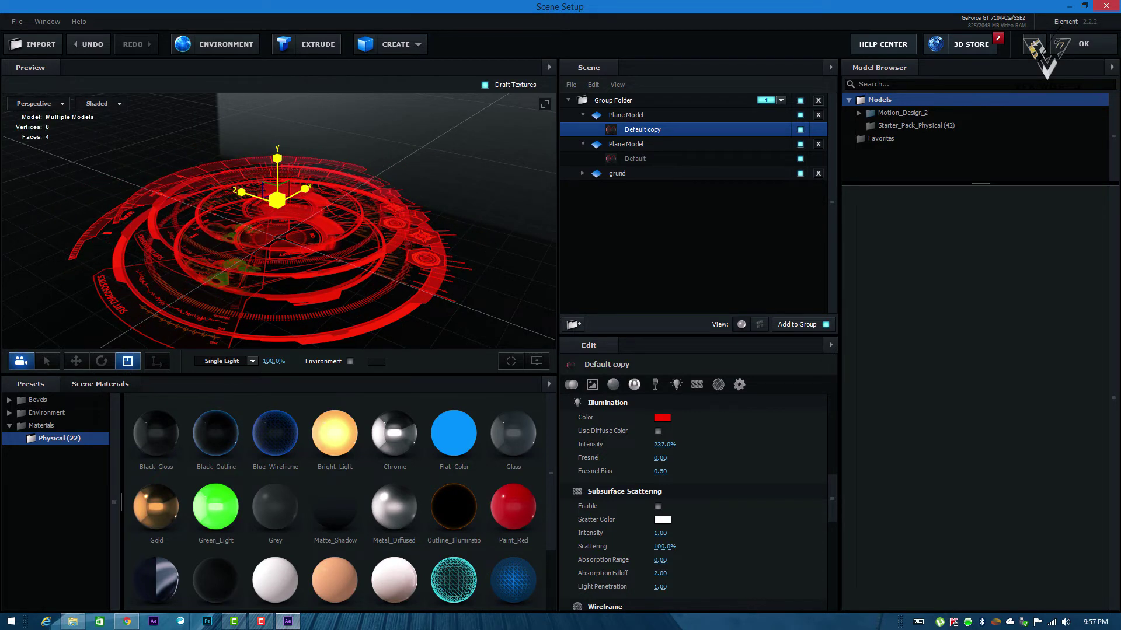
pyautogui.moveTo(327, 221); pyautogui.dragTo(292, 269)
pyautogui.moveTo(432, 205); pyautogui.dragTo(583, 144)
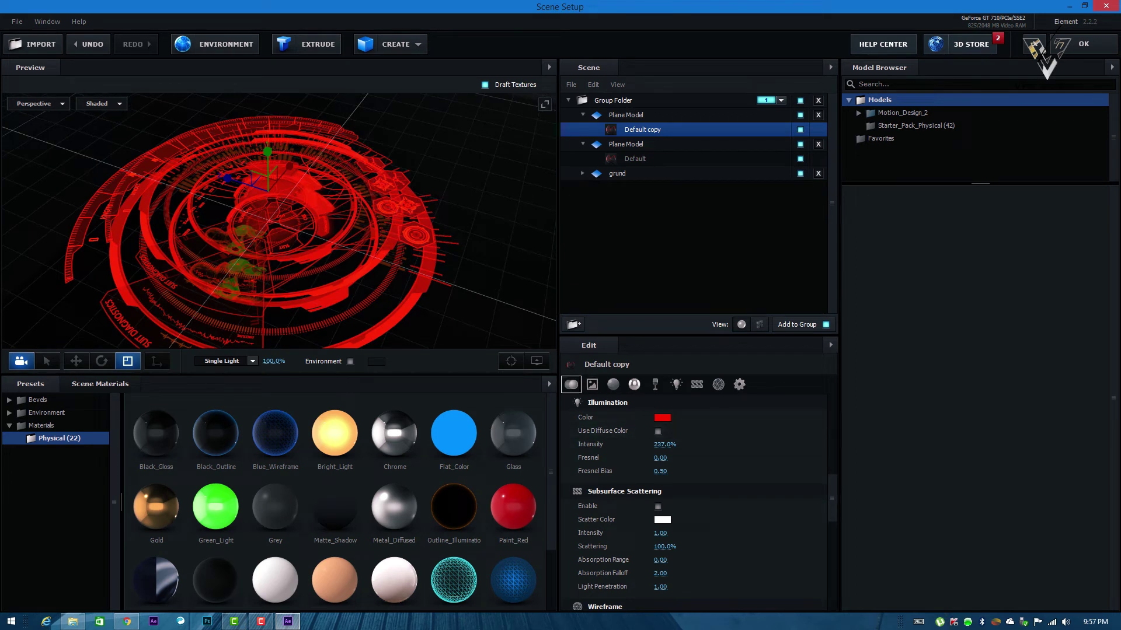
# - Set the diffuse color of the Default copy material to green 0CFF00
pyautogui.click(571, 384)
pyautogui.click(663, 569)
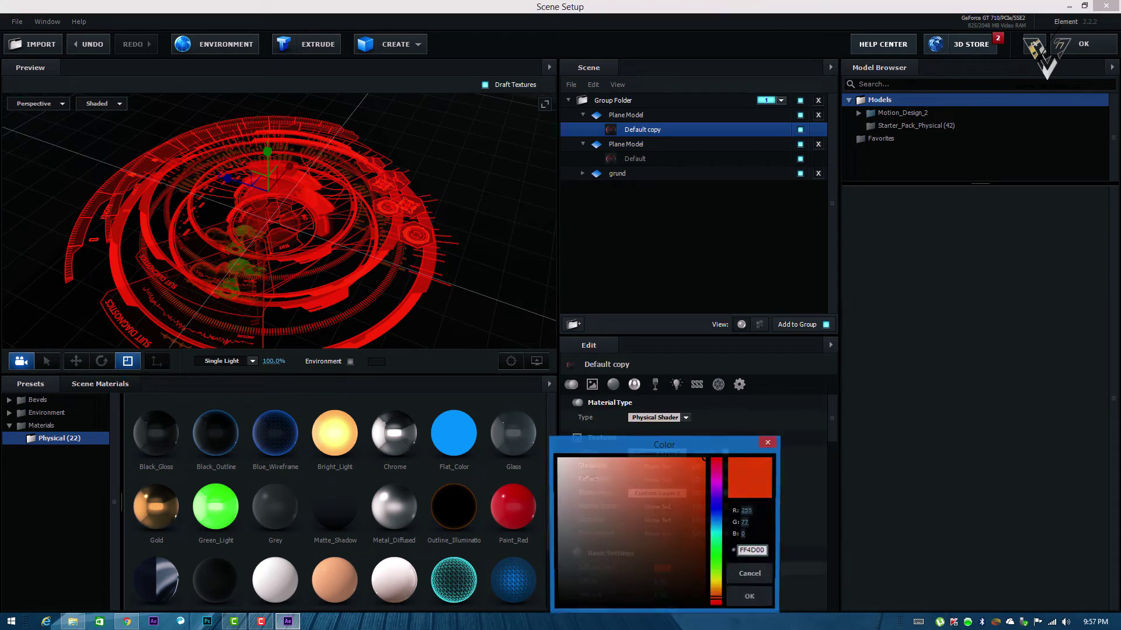
pyautogui.moveTo(660, 517)
pyautogui.mouseDown()
pyautogui.moveTo(643, 529)
pyautogui.moveTo(601, 470)
pyautogui.moveTo(618, 459)
pyautogui.mouseUp()
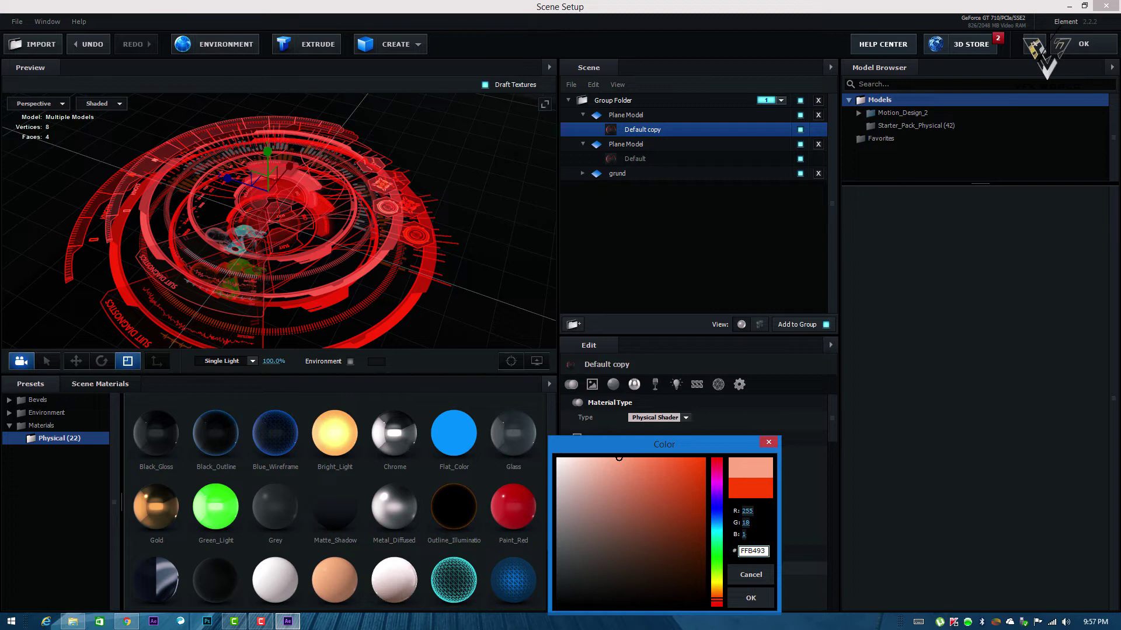
pyautogui.moveTo(717, 547); pyautogui.dragTo(716, 581)
pyautogui.moveTo(690, 463); pyautogui.dragTo(706, 458)
pyautogui.moveTo(716, 578)
pyautogui.mouseDown()
pyautogui.moveTo(717, 484)
pyautogui.moveTo(717, 557)
pyautogui.mouseUp()
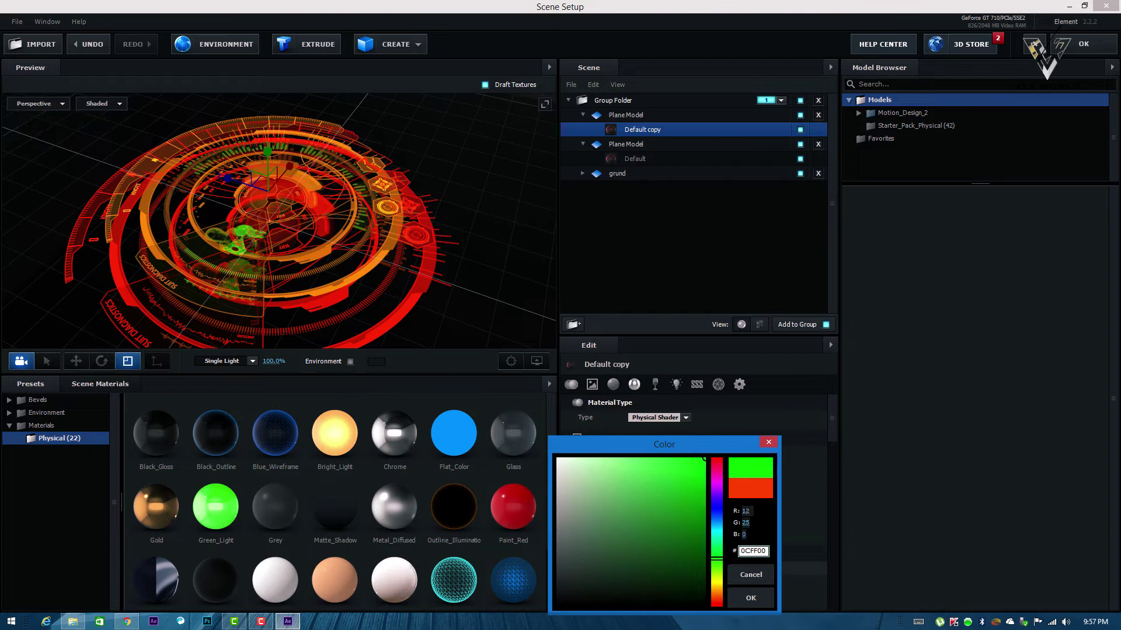
pyautogui.click(751, 599)
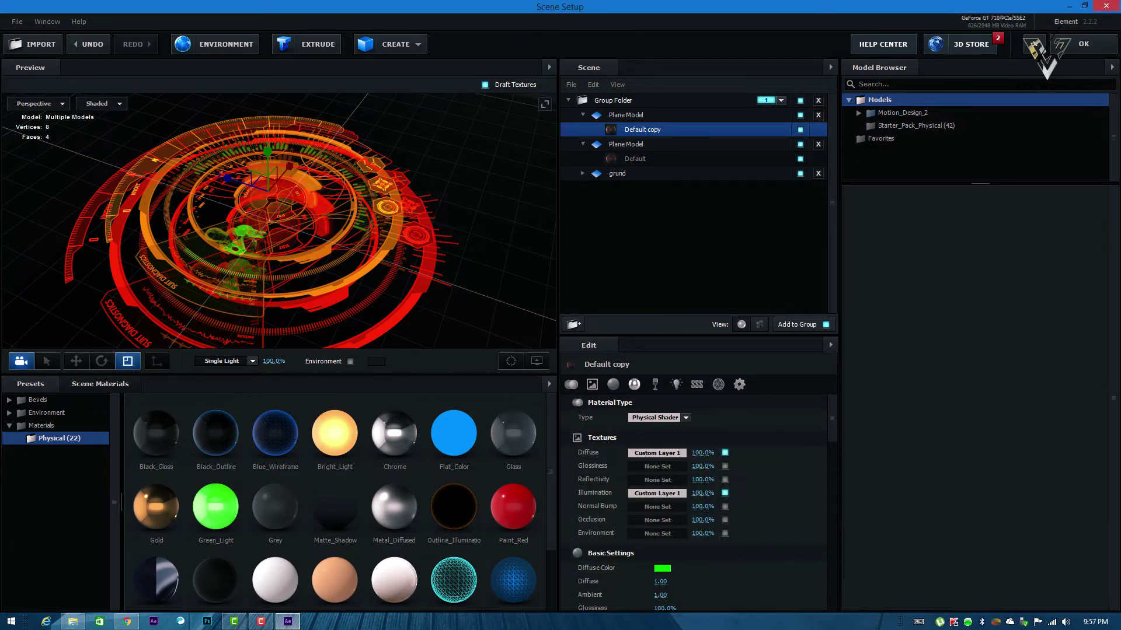
# - Set the Default copy material's illumination color to bright green and rotate its HUD plane about the vertical axis
pyautogui.click(676, 384)
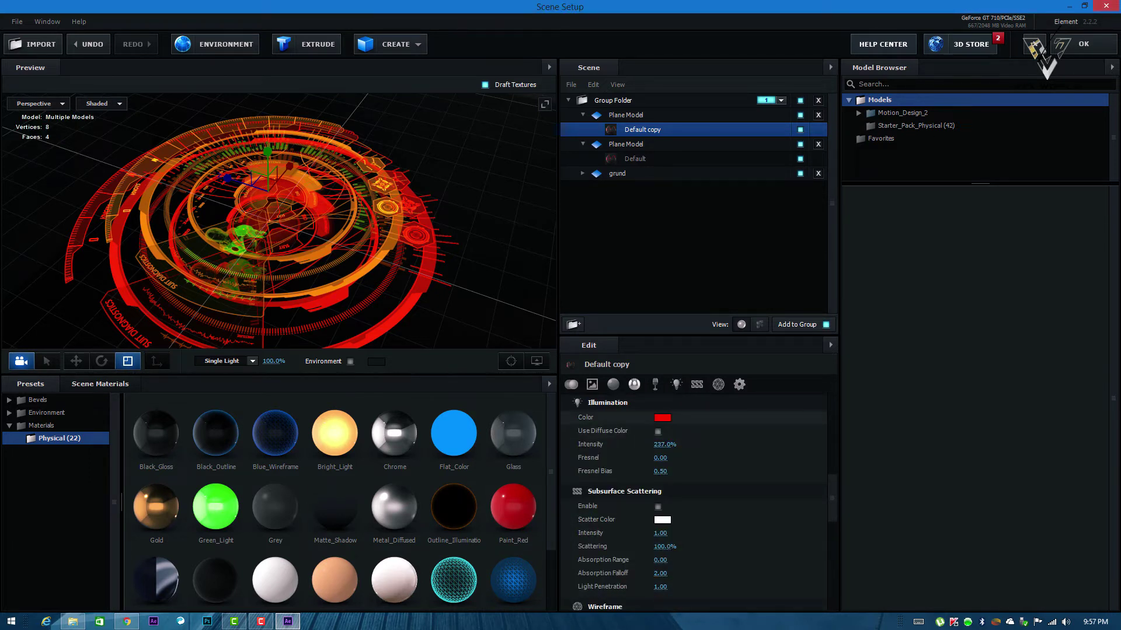
pyautogui.click(662, 418)
pyautogui.click(558, 360)
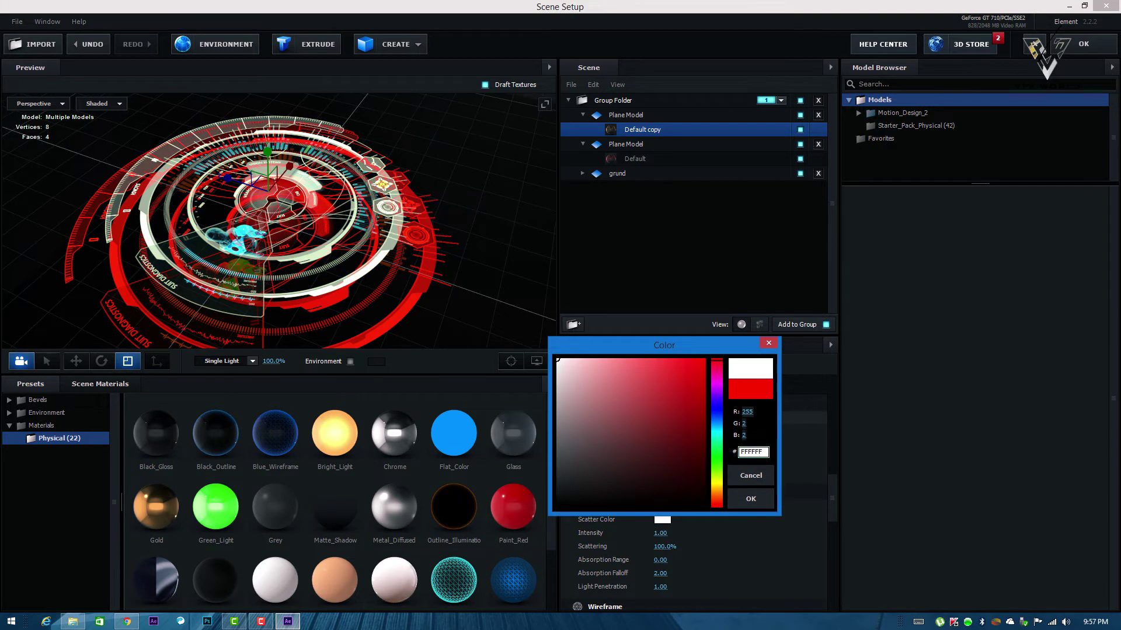
pyautogui.click(716, 461)
pyautogui.click(704, 361)
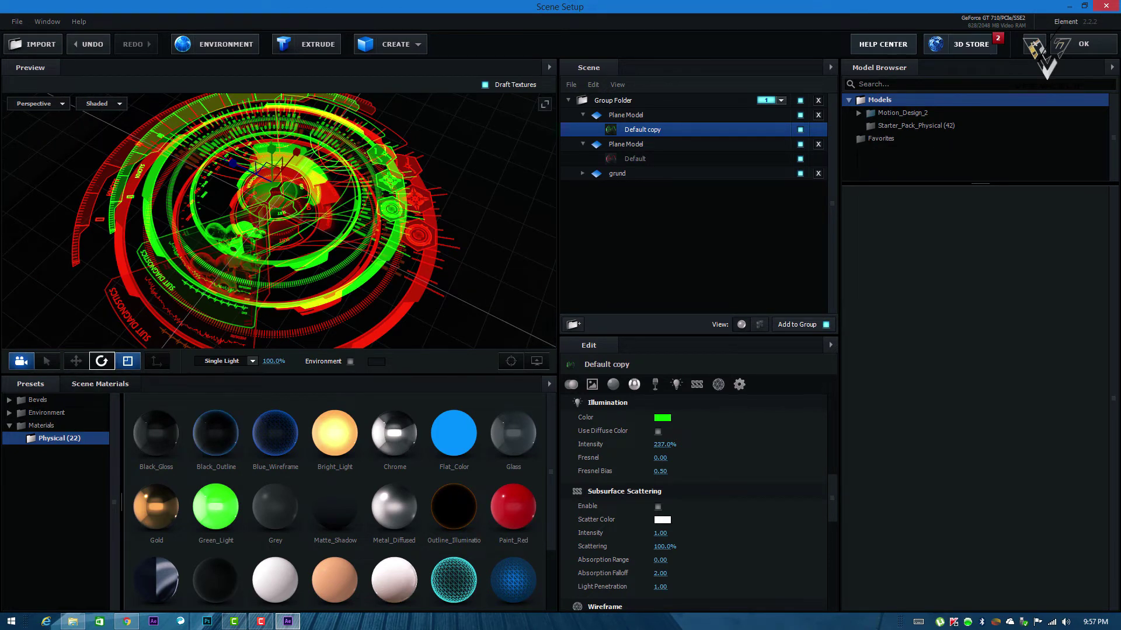
pyautogui.click(101, 362)
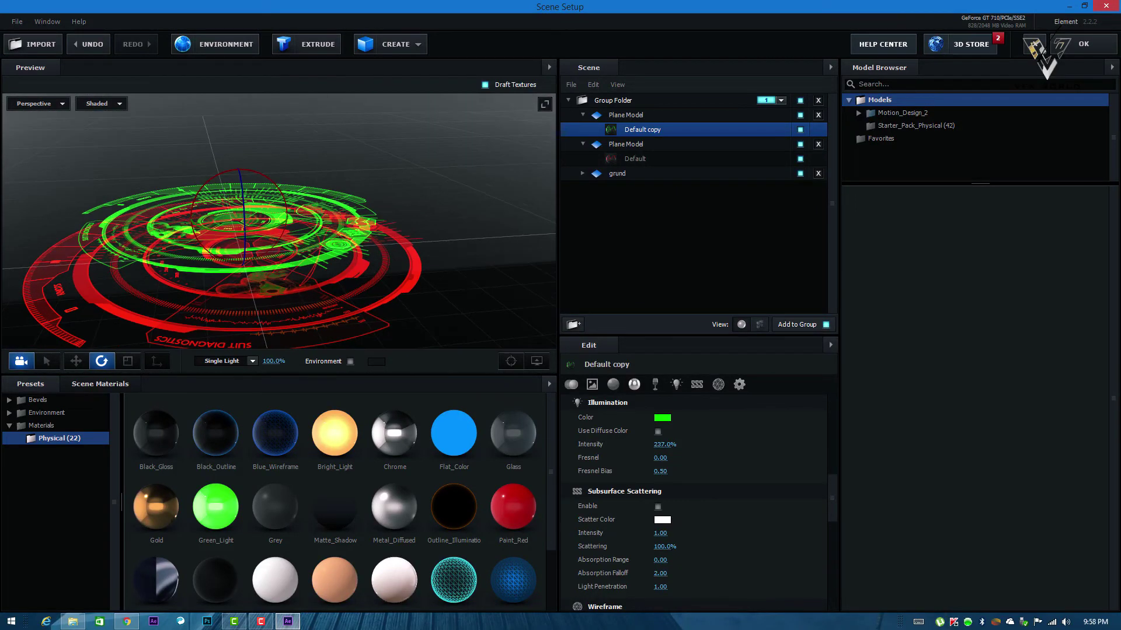
# - Duplicate the green HUD plane model and give the new plane its own material with Duplicate and Replace
pyautogui.click(625, 115)
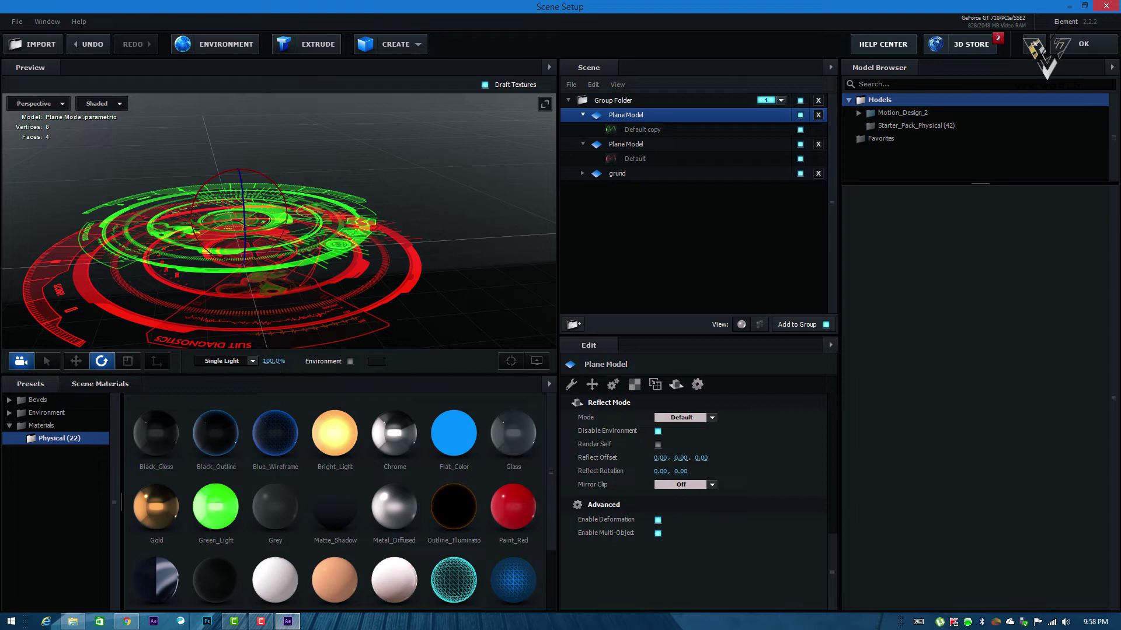
pyautogui.hotkey('ctrl', 'd')
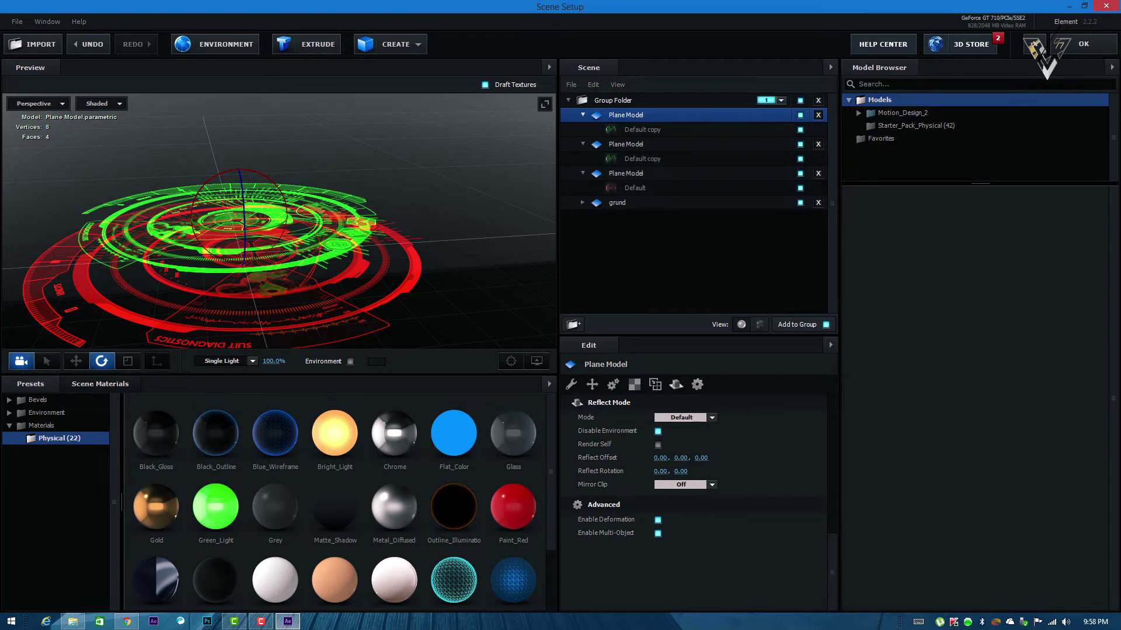
pyautogui.click(643, 129)
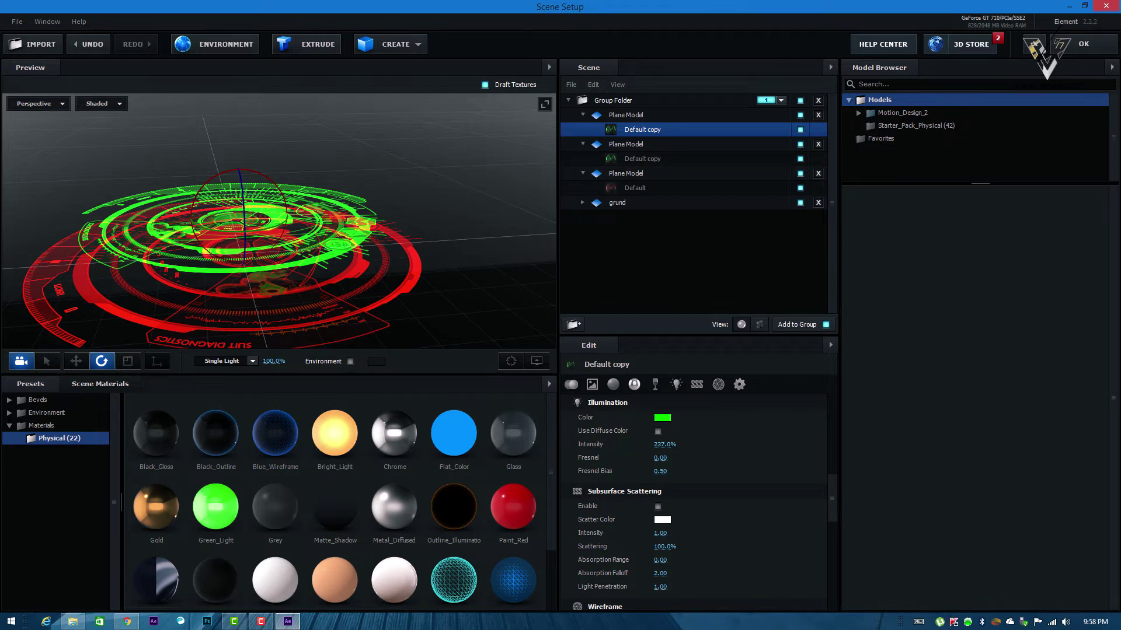
pyautogui.rightClick(639, 130)
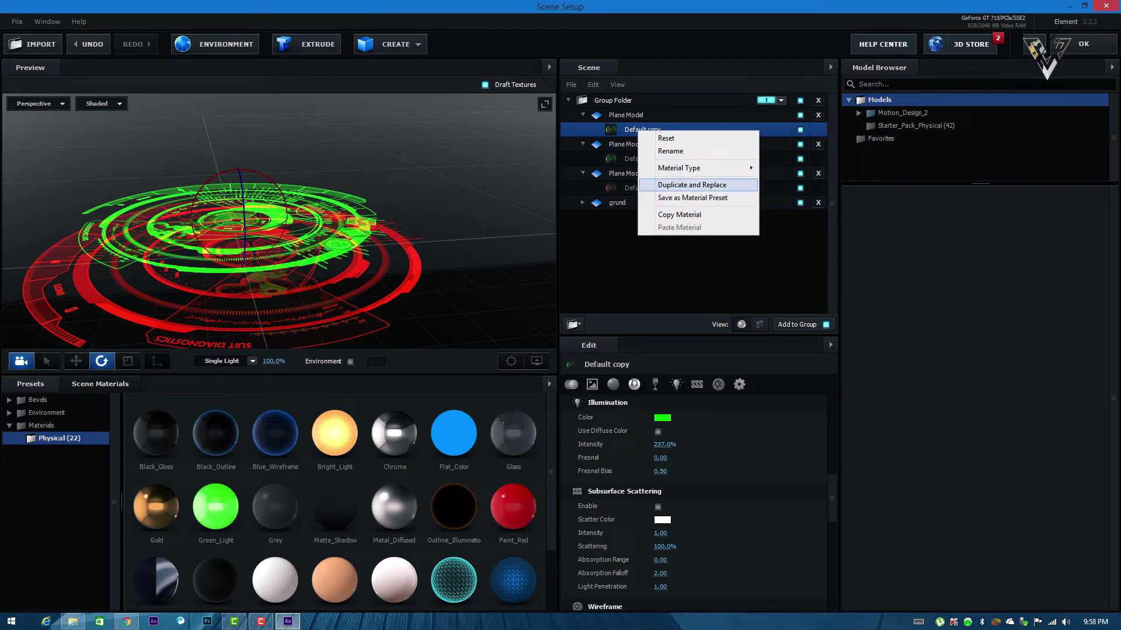
pyautogui.click(692, 184)
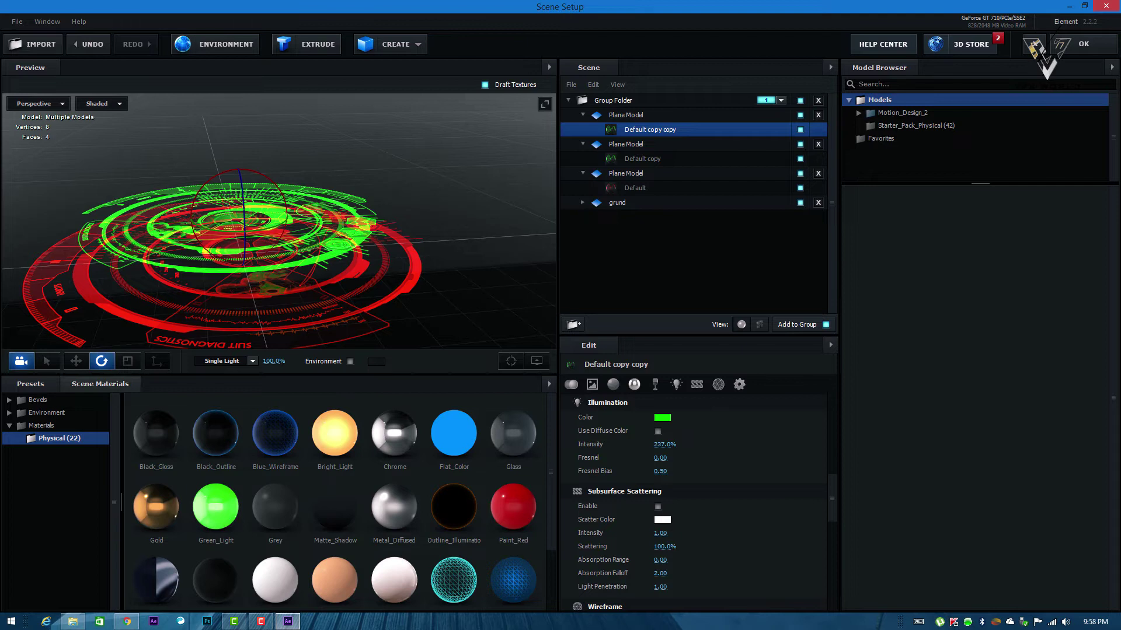
# - Raise the newest HUD plane above the green one and undo the trial scaling of it
pyautogui.click(76, 360)
pyautogui.moveTo(238, 174); pyautogui.dragTo(215, 180)
pyautogui.click(128, 361)
pyautogui.hotkey('ctrl', 'z')
pyautogui.moveTo(280, 222); pyautogui.dragTo(298, 261)
pyautogui.moveTo(229, 185); pyautogui.dragTo(235, 181)
pyautogui.hotkey('ctrl', 'z')
pyautogui.hotkey('ctrl', 'z')
pyautogui.hotkey('ctrl', 'z')
pyautogui.hotkey('ctrl', 'z')
pyautogui.moveTo(245, 227); pyautogui.dragTo(333, 216)
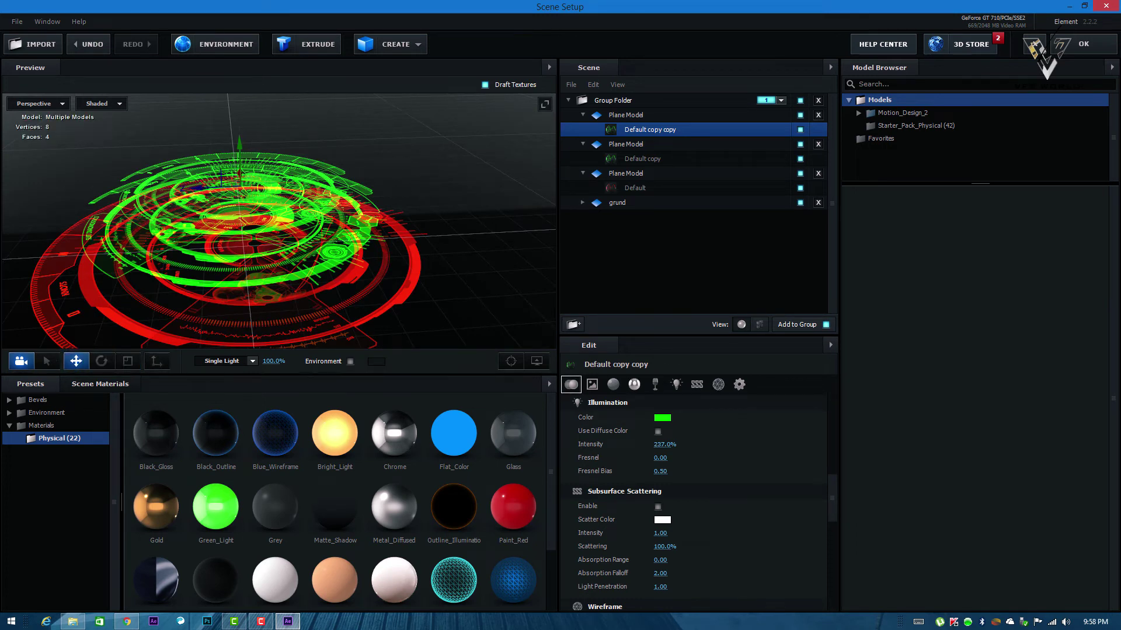
# - Set the Default copy copy material's diffuse color to blue 0420F8
pyautogui.click(571, 385)
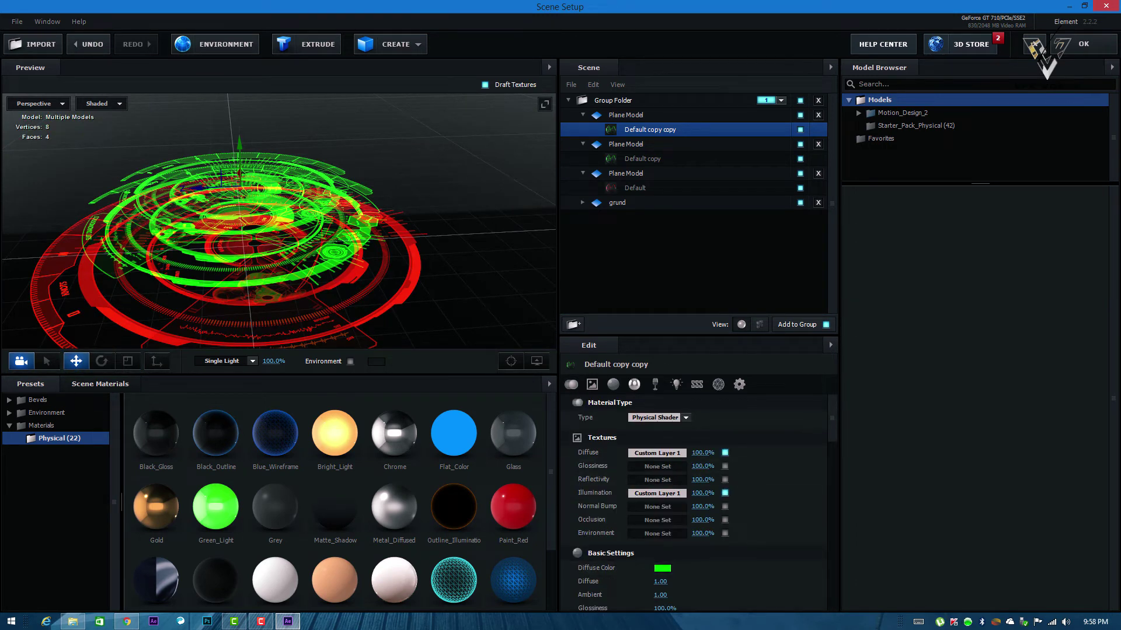
pyautogui.click(662, 568)
pyautogui.moveTo(717, 509); pyautogui.dragTo(717, 506)
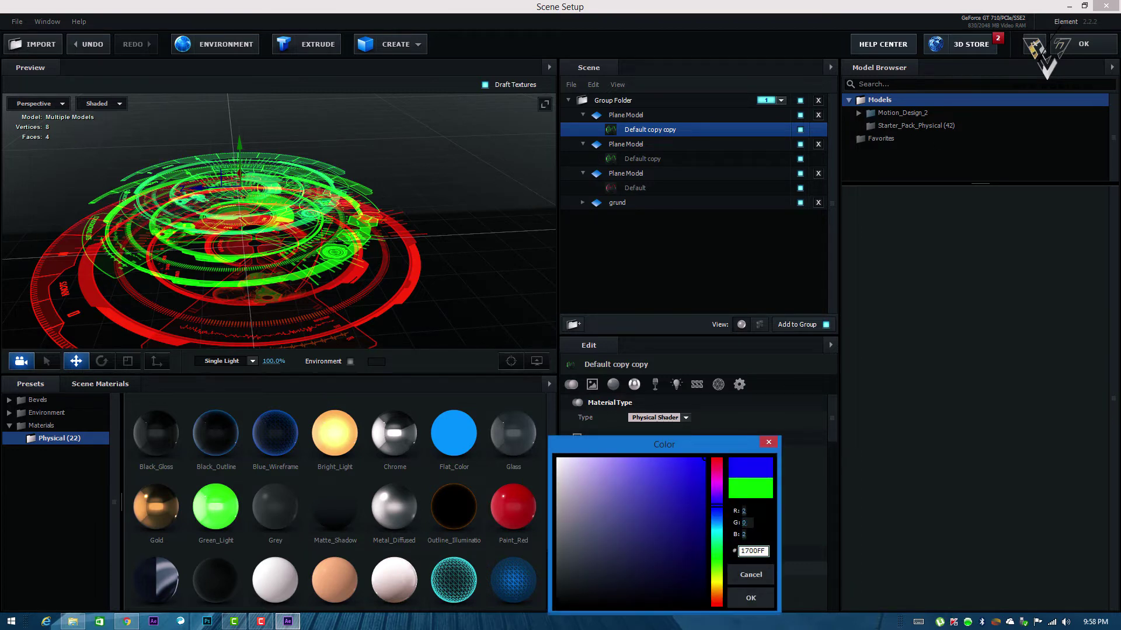
pyautogui.moveTo(716, 505); pyautogui.dragTo(717, 510)
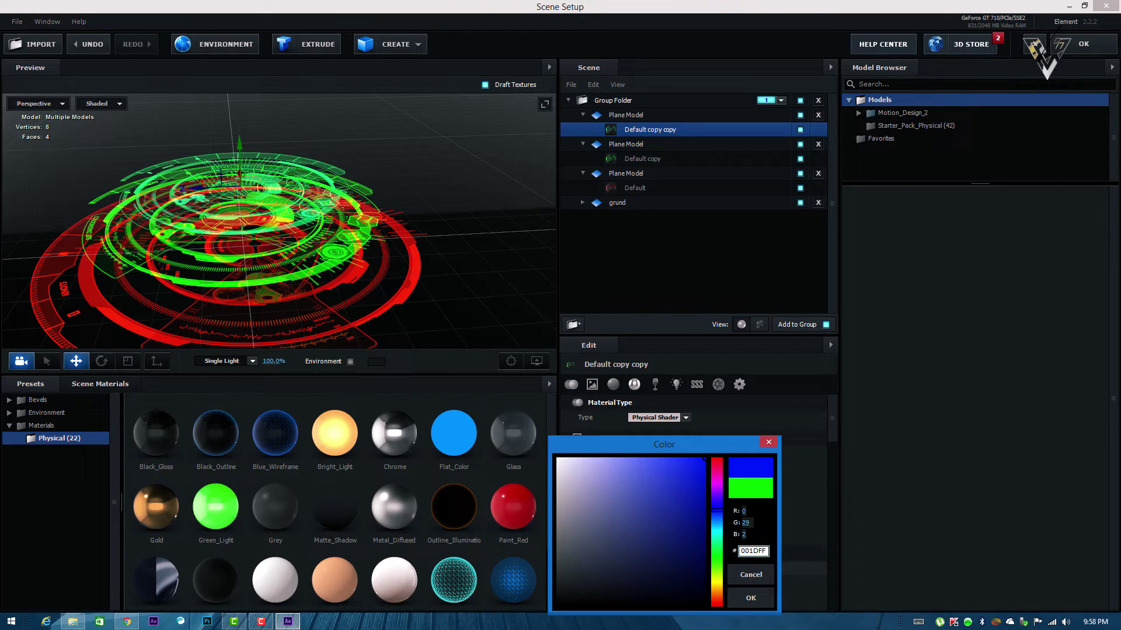
pyautogui.click(751, 598)
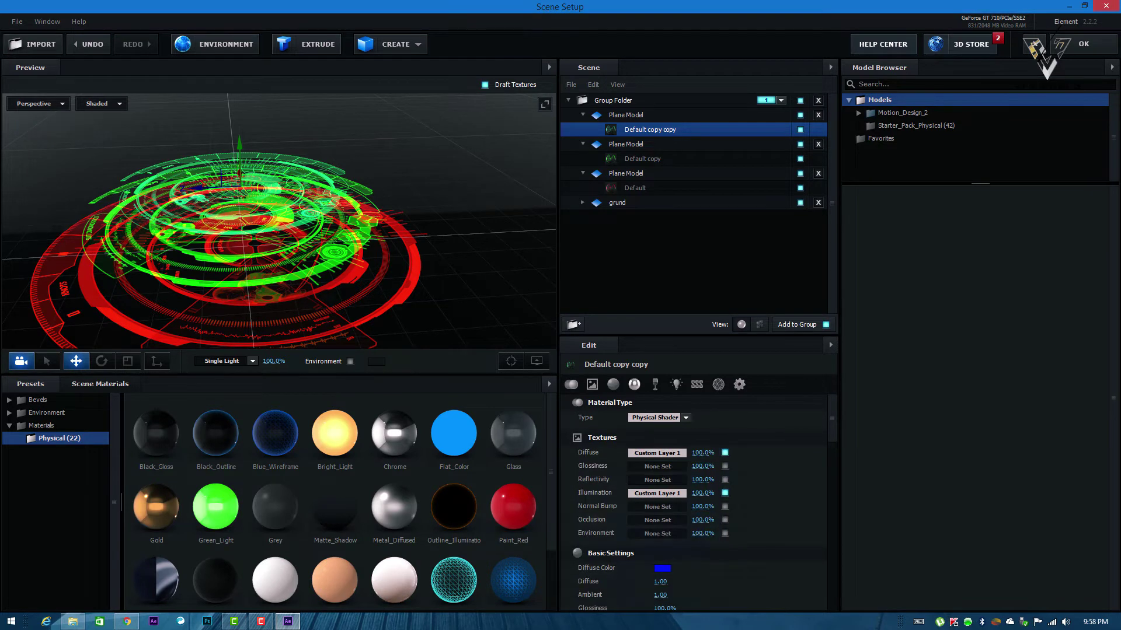
# - Set the Default copy copy material's illumination color to deep blue 0011FF and check the stacked planes from above
pyautogui.click(676, 384)
pyautogui.click(662, 418)
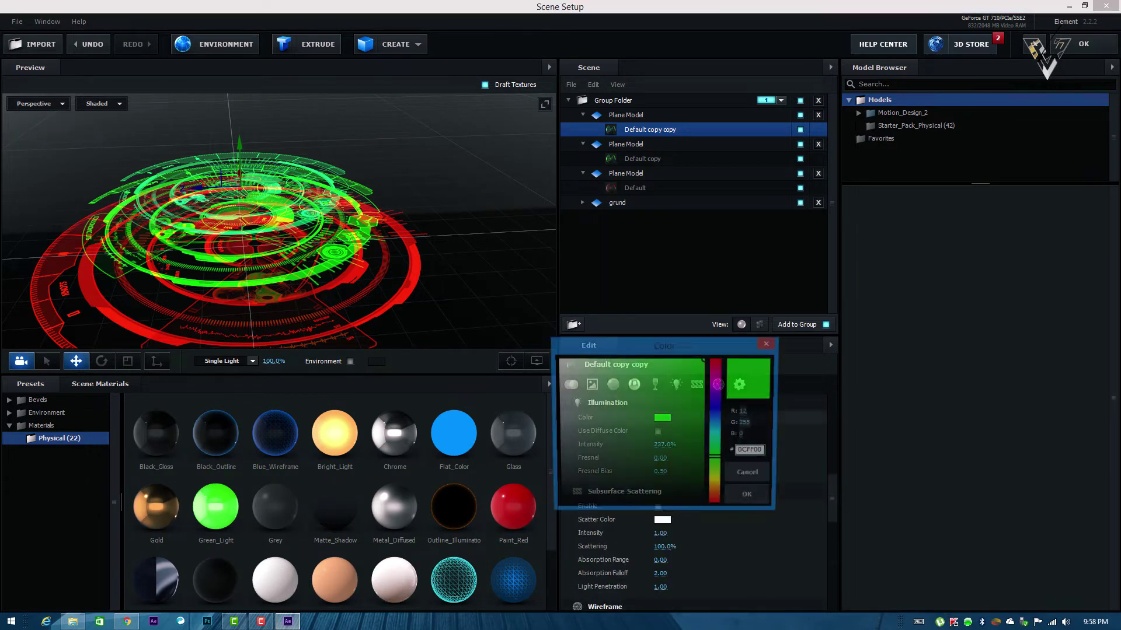
pyautogui.moveTo(717, 457); pyautogui.dragTo(717, 409)
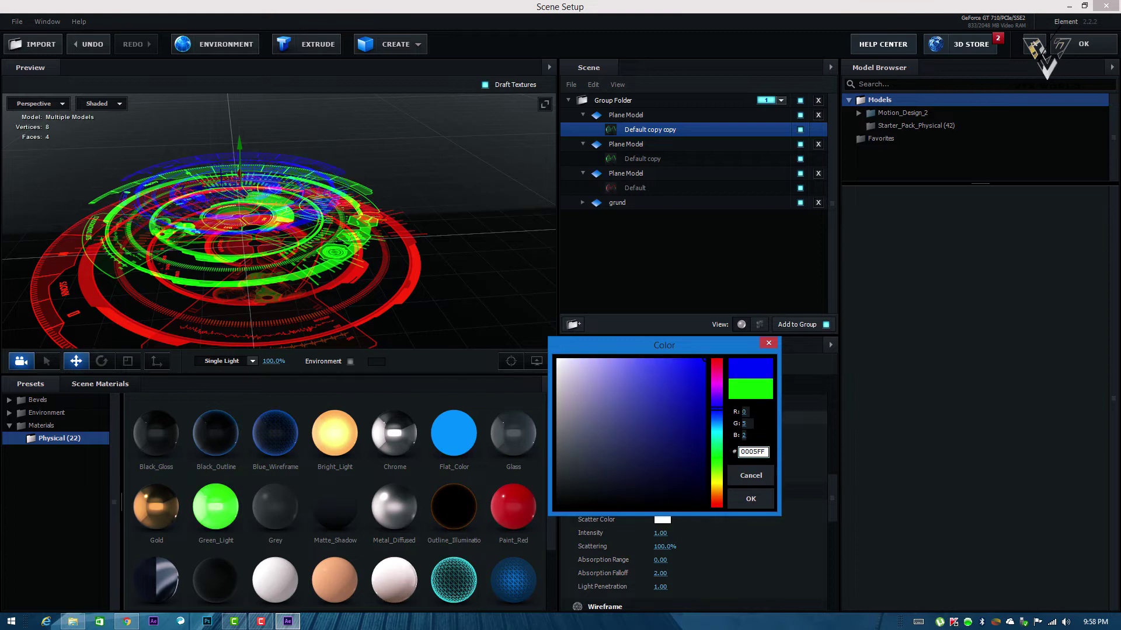
pyautogui.click(751, 499)
pyautogui.moveTo(280, 222); pyautogui.dragTo(319, 233)
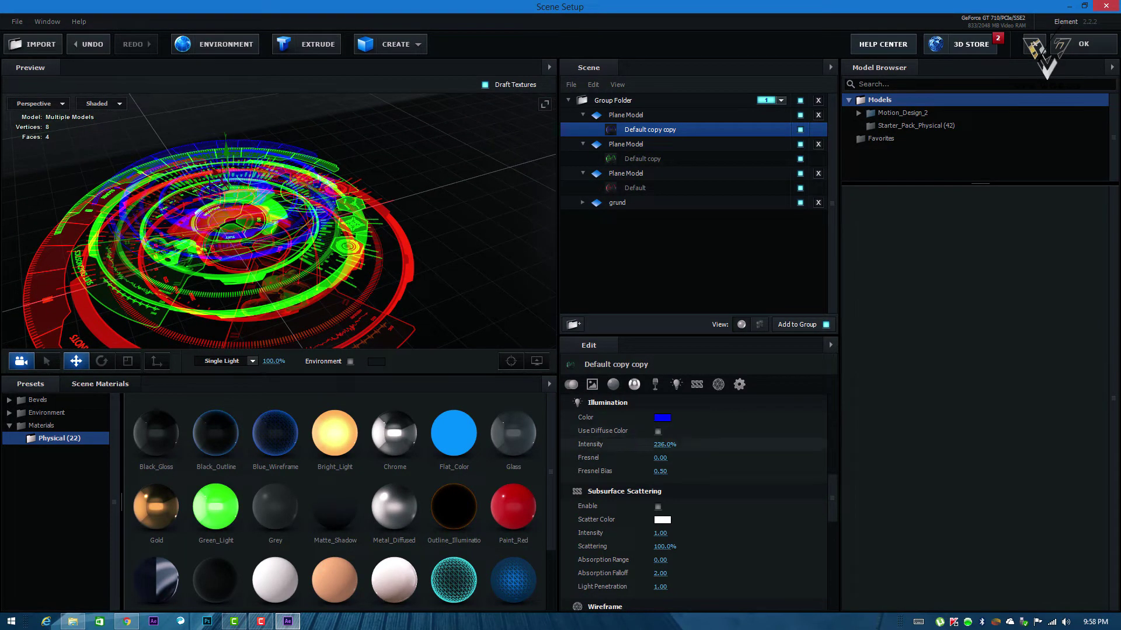
# - Lighten the Default copy copy material's illumination color to blue 0041FF
pyautogui.click(662, 418)
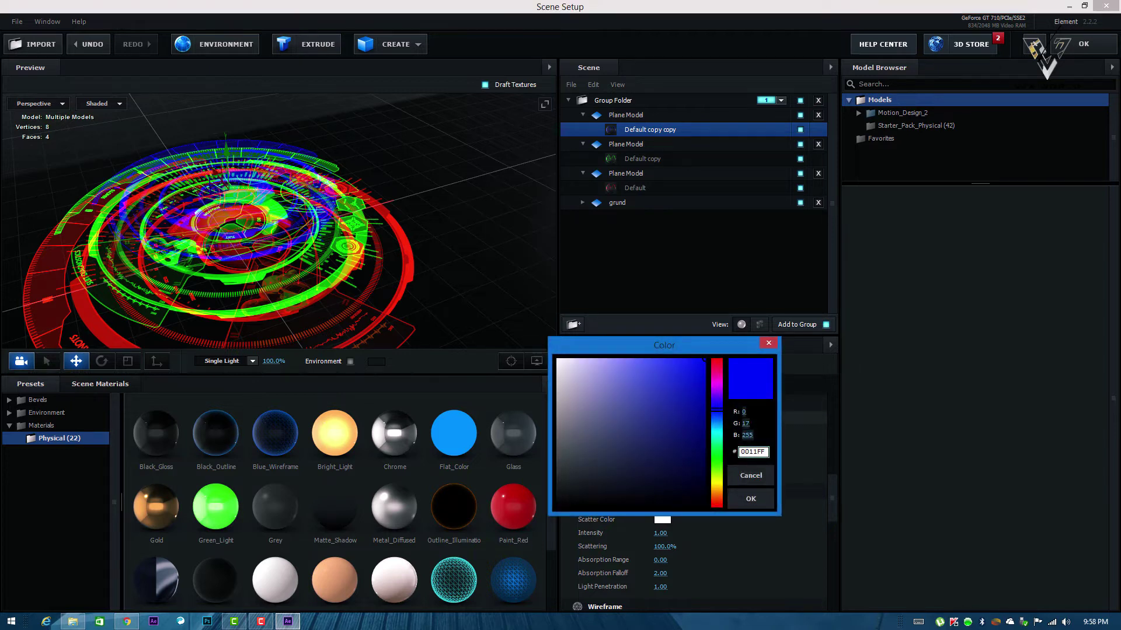
pyautogui.click(717, 415)
pyautogui.moveTo(689, 402)
pyautogui.mouseDown()
pyautogui.moveTo(673, 463)
pyautogui.moveTo(705, 359)
pyautogui.mouseUp()
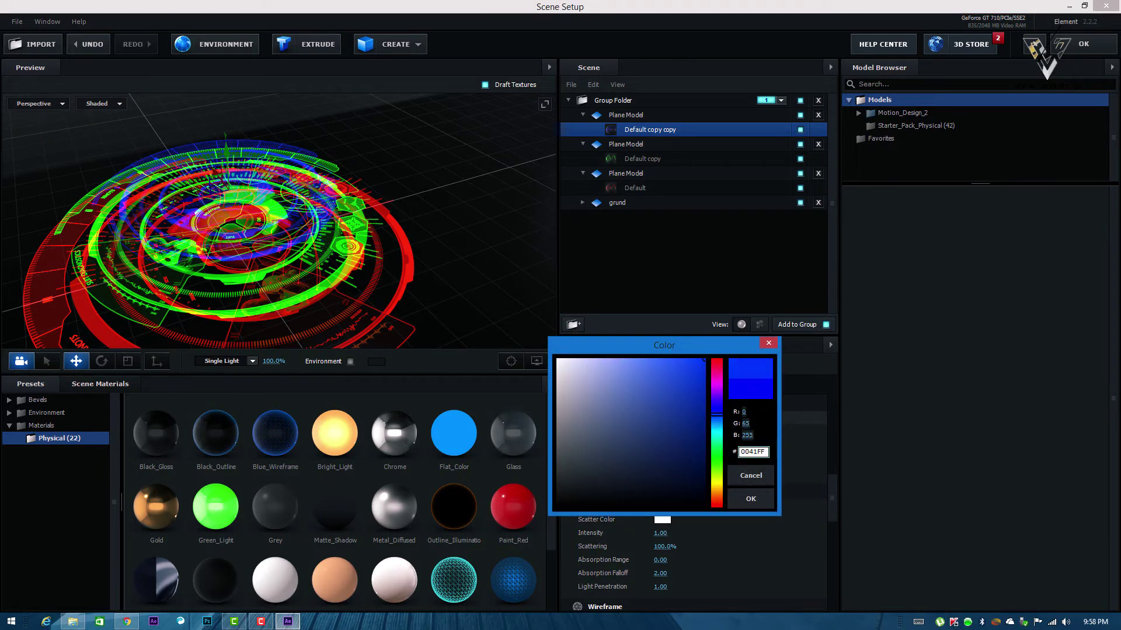
pyautogui.click(750, 499)
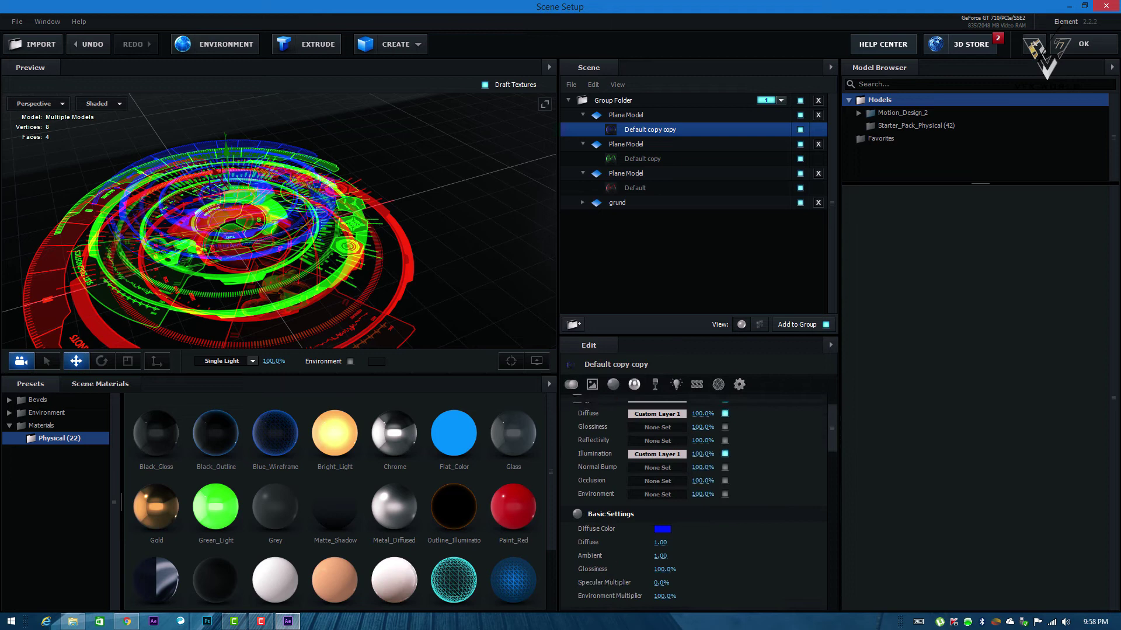
# - Change the Default copy copy material's diffuse color to turquoise
pyautogui.click(661, 569)
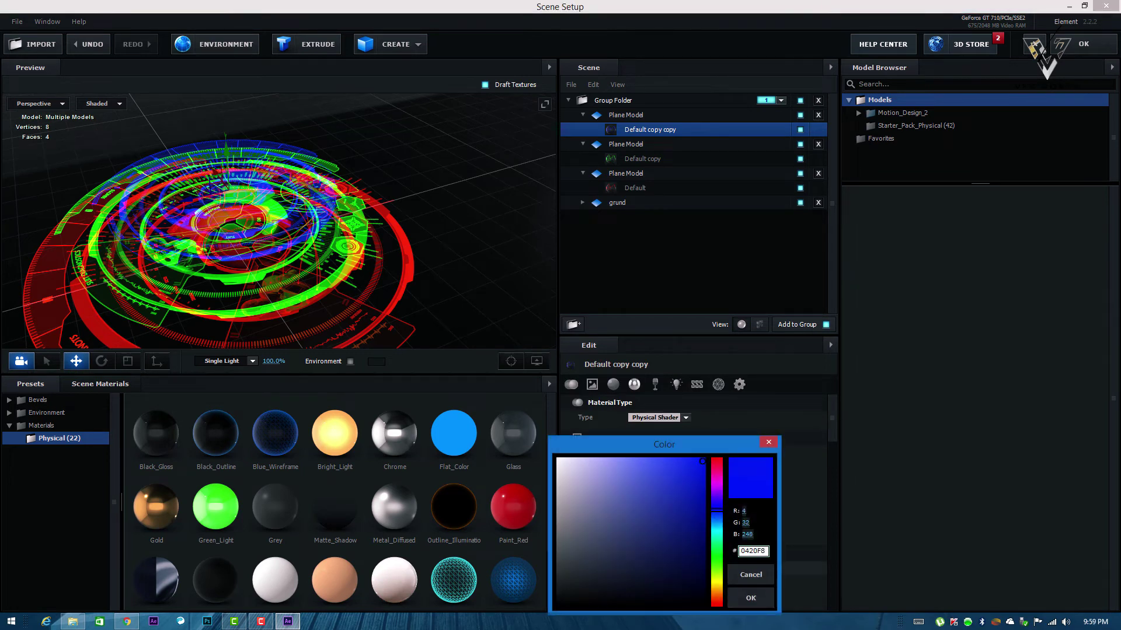
pyautogui.moveTo(716, 509); pyautogui.dragTo(716, 534)
pyautogui.click(751, 598)
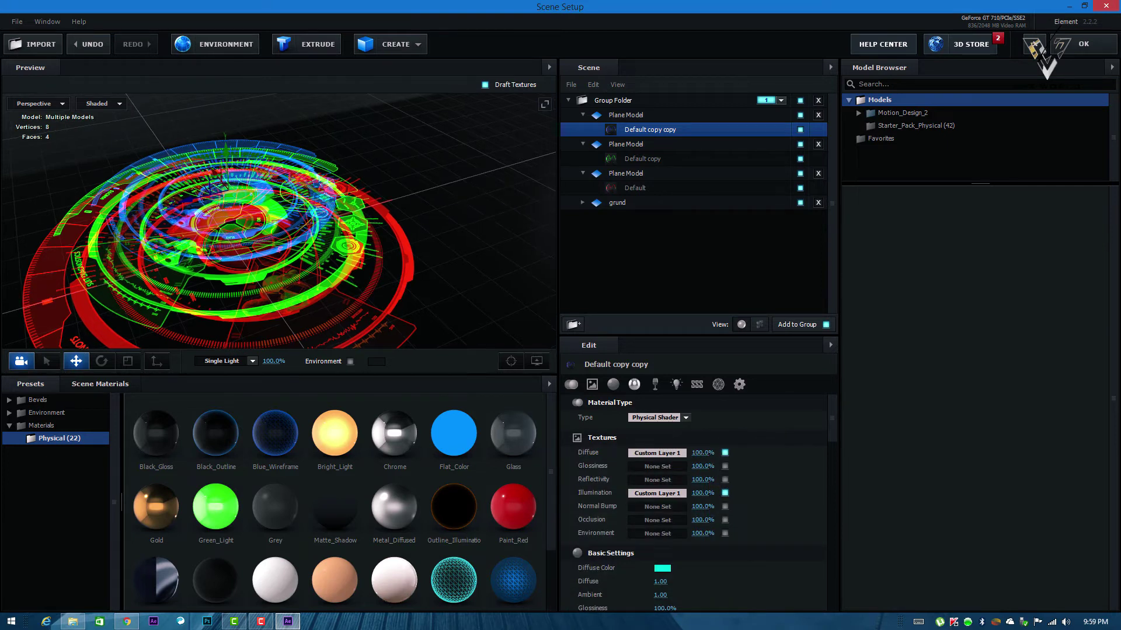
# - Browse the Basic_2K and V1_Environment environment presets and inspect the stacked planes from a lower angle
pyautogui.click(47, 413)
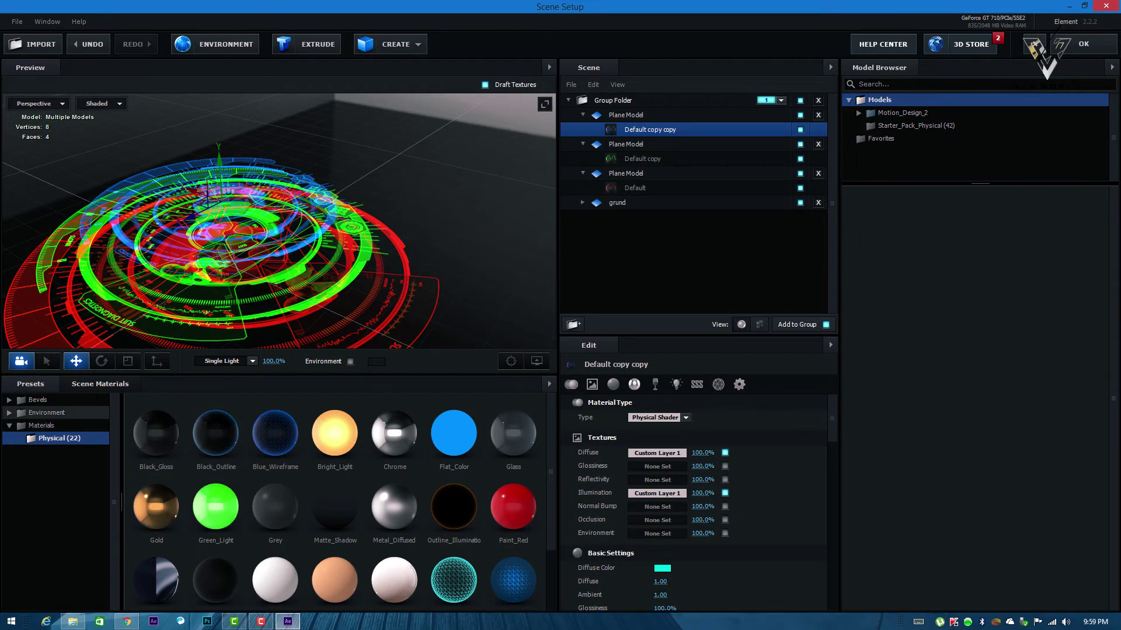
pyautogui.click(58, 425)
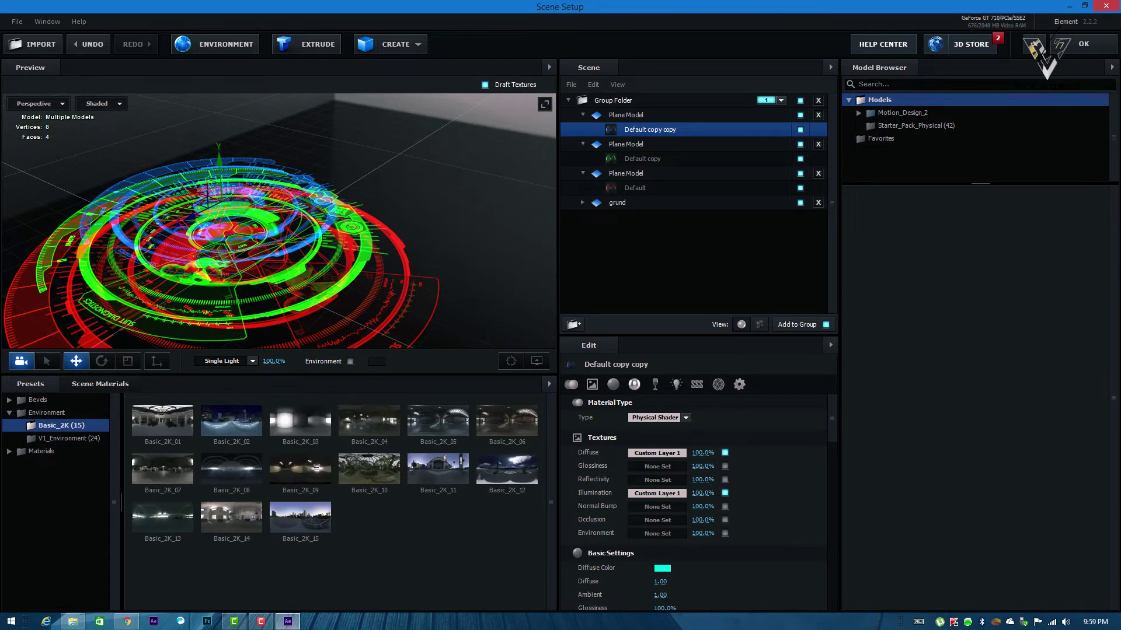
pyautogui.click(69, 438)
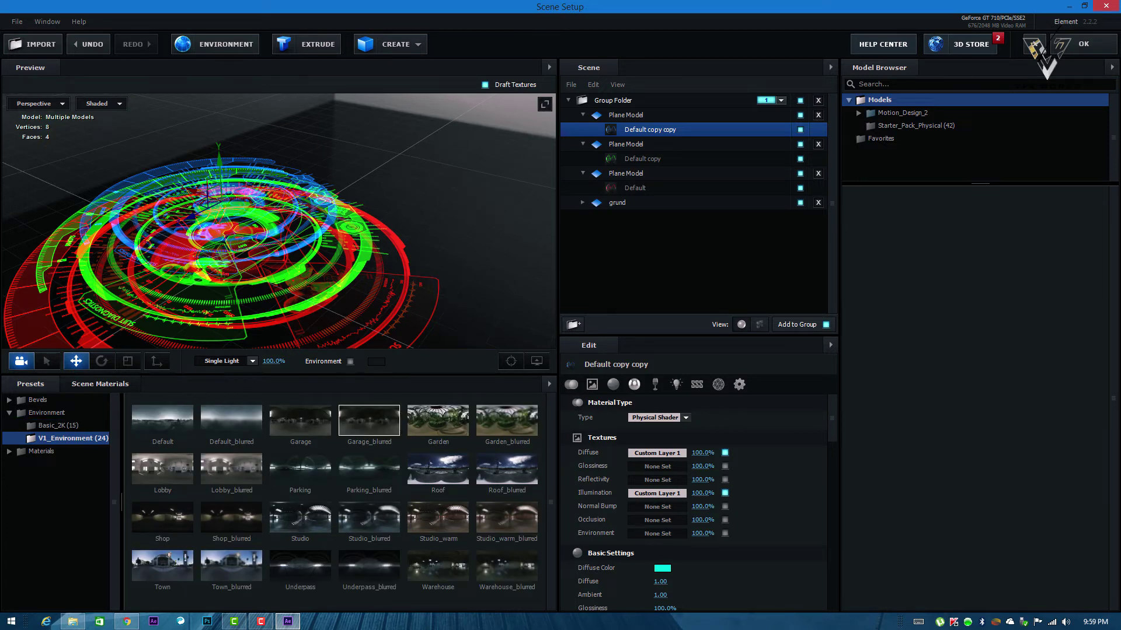
pyautogui.moveTo(245, 233); pyautogui.dragTo(215, 215)
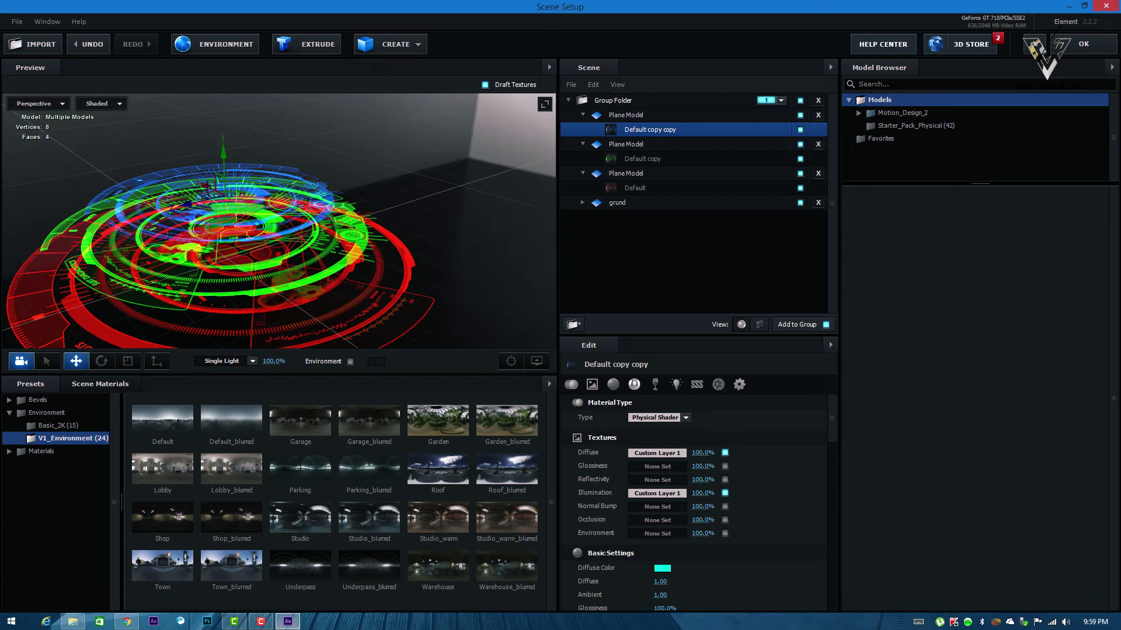
pyautogui.click(368, 470)
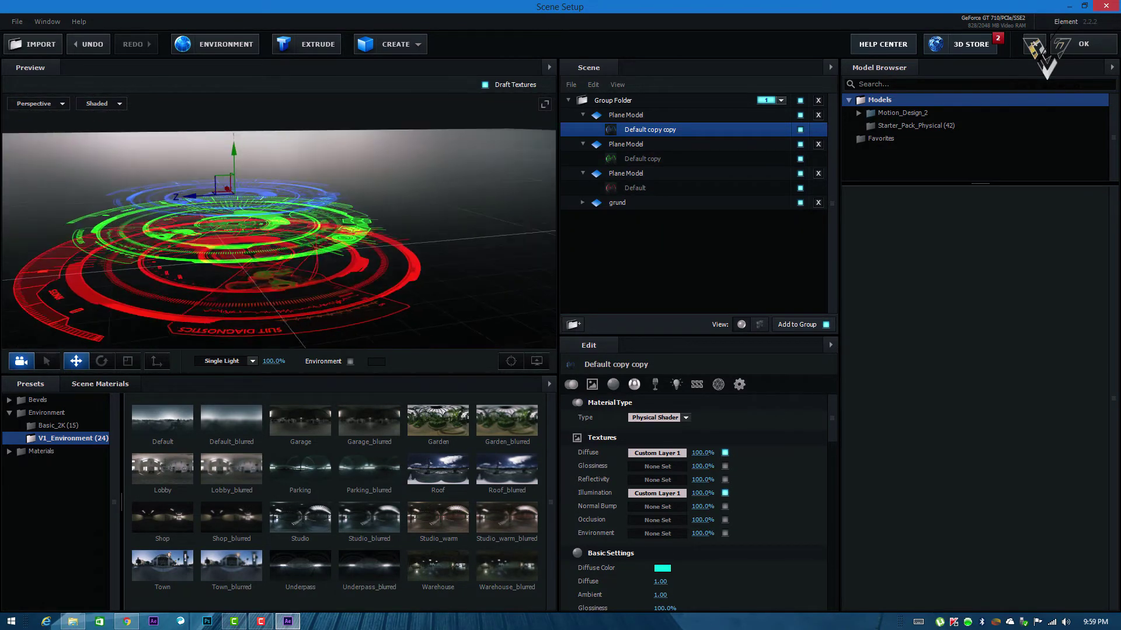
# - Raise the red HUD plane slightly along the vertical axis
pyautogui.click(625, 173)
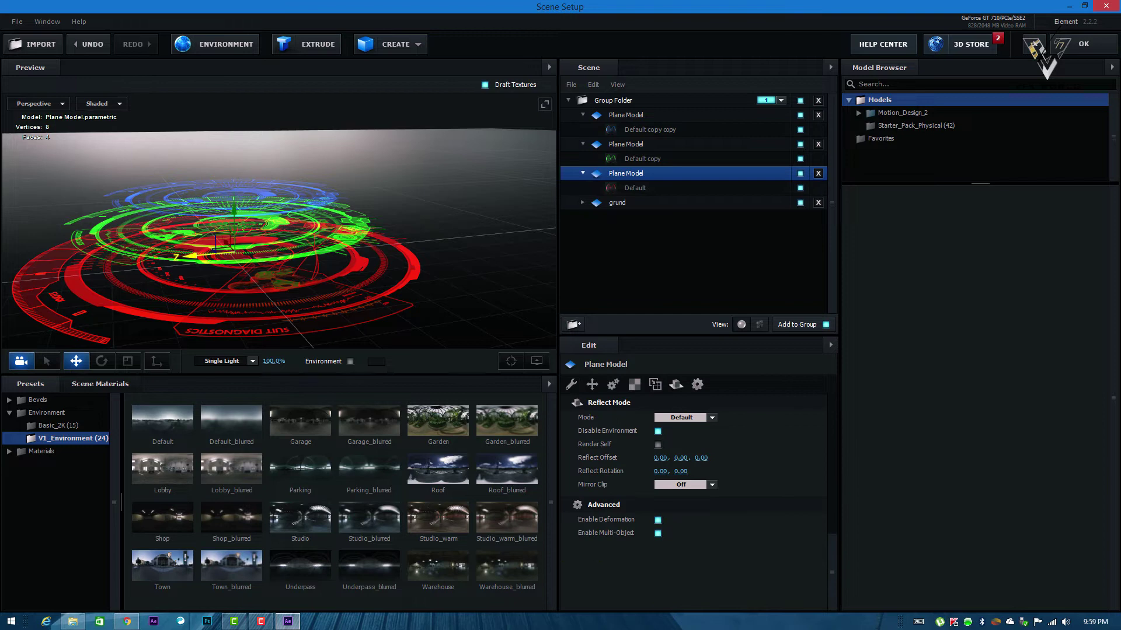
pyautogui.moveTo(234, 210); pyautogui.dragTo(235, 198)
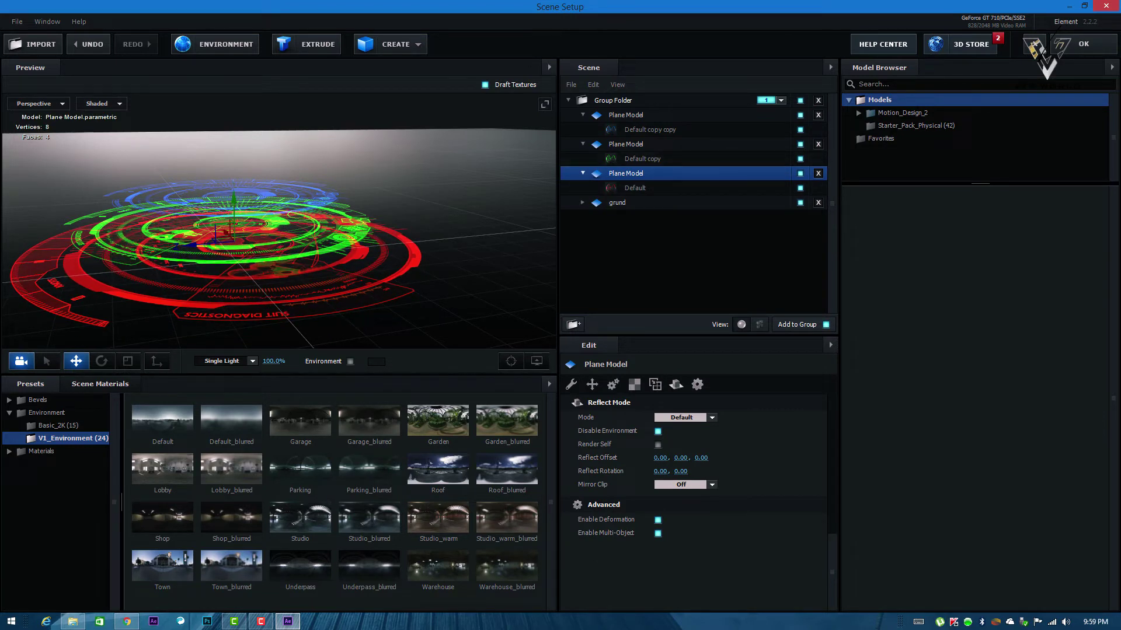
# - Set the reflect mode of the grund floor plane to Mirror Surface
pyautogui.click(619, 203)
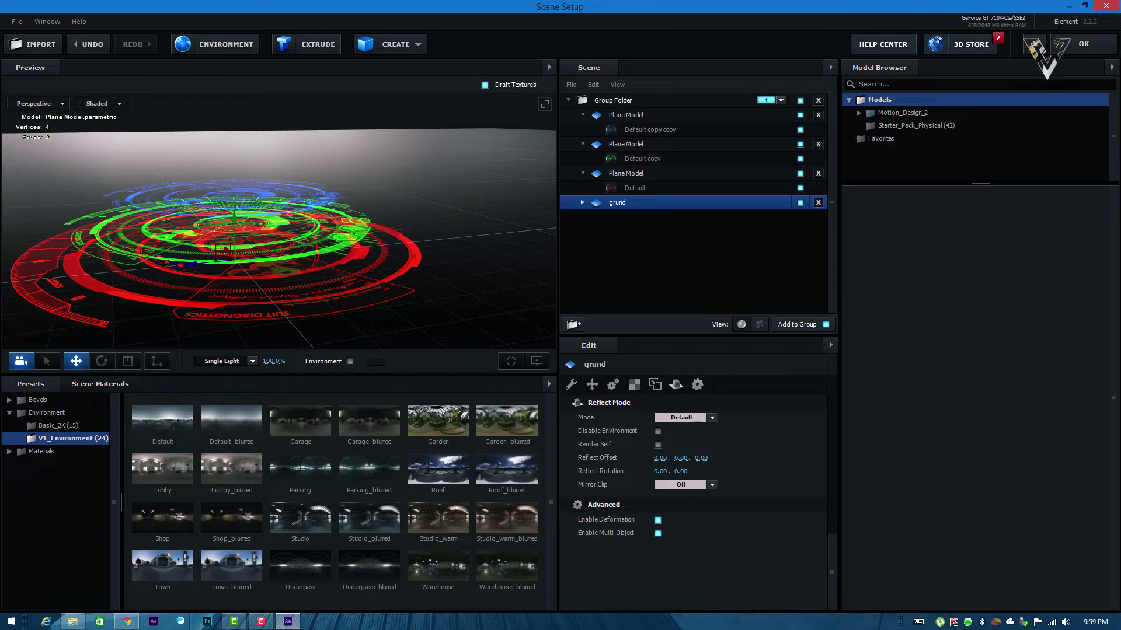
pyautogui.click(686, 418)
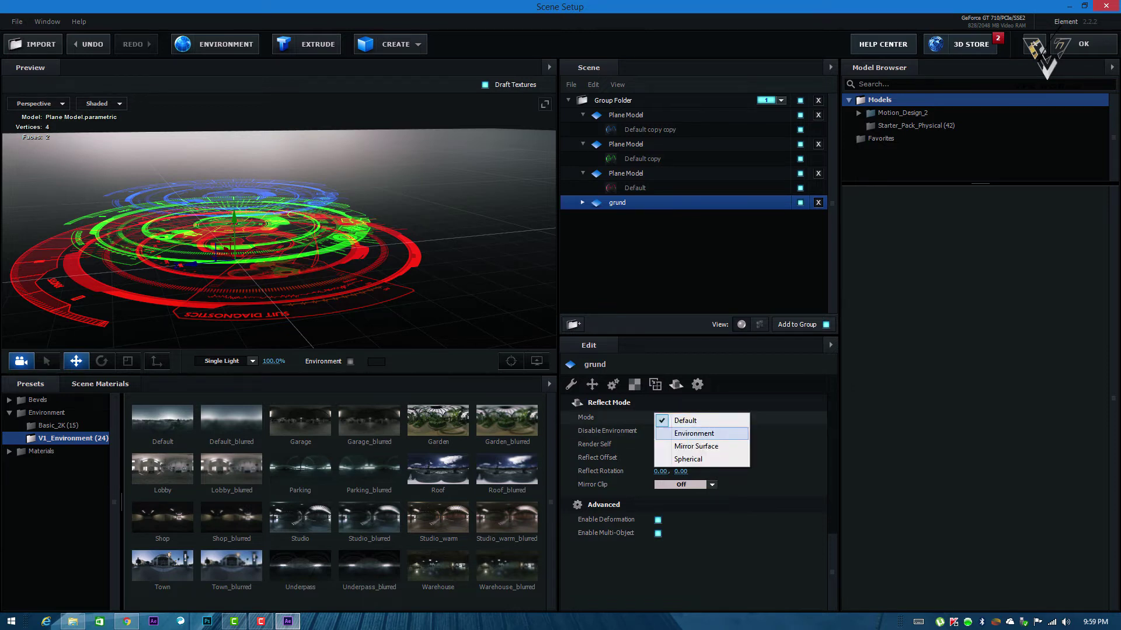
pyautogui.click(680, 432)
pyautogui.click(683, 417)
pyautogui.click(696, 446)
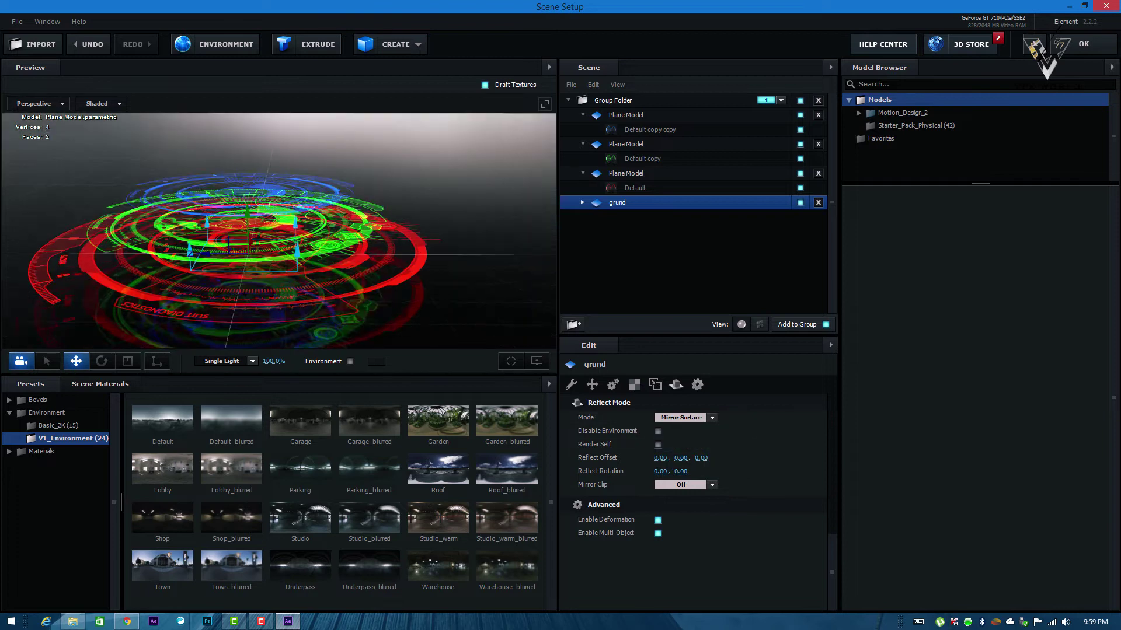
pyautogui.moveTo(280, 234); pyautogui.dragTo(292, 257)
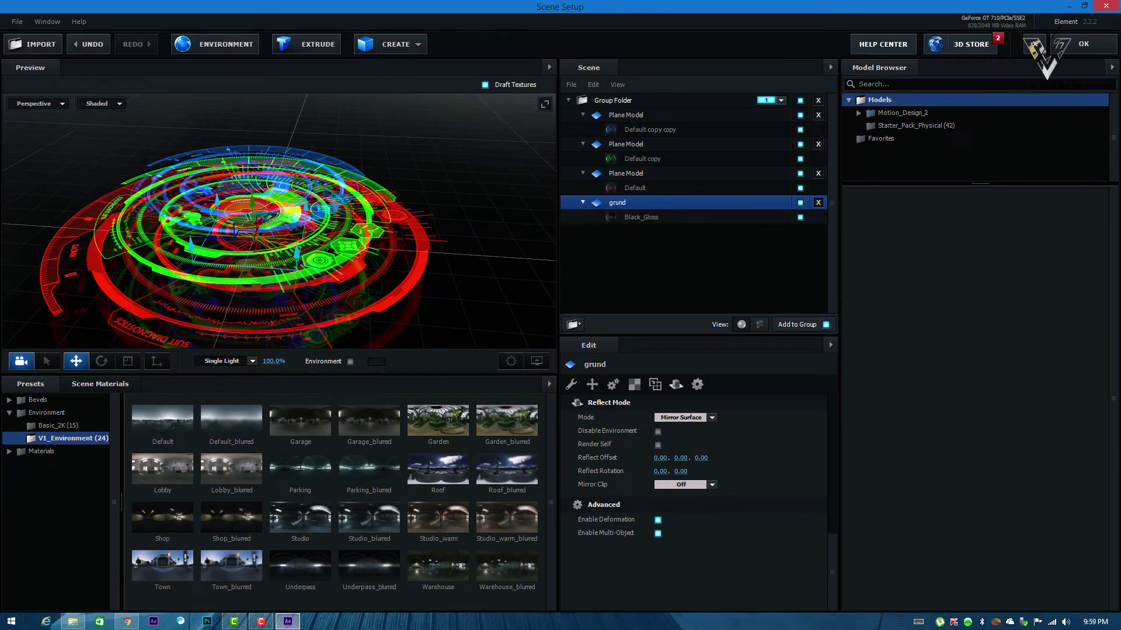
# - Lower the glossiness of the floor's Black_Gloss material to about 79% and accept the scene setup
pyautogui.click(641, 217)
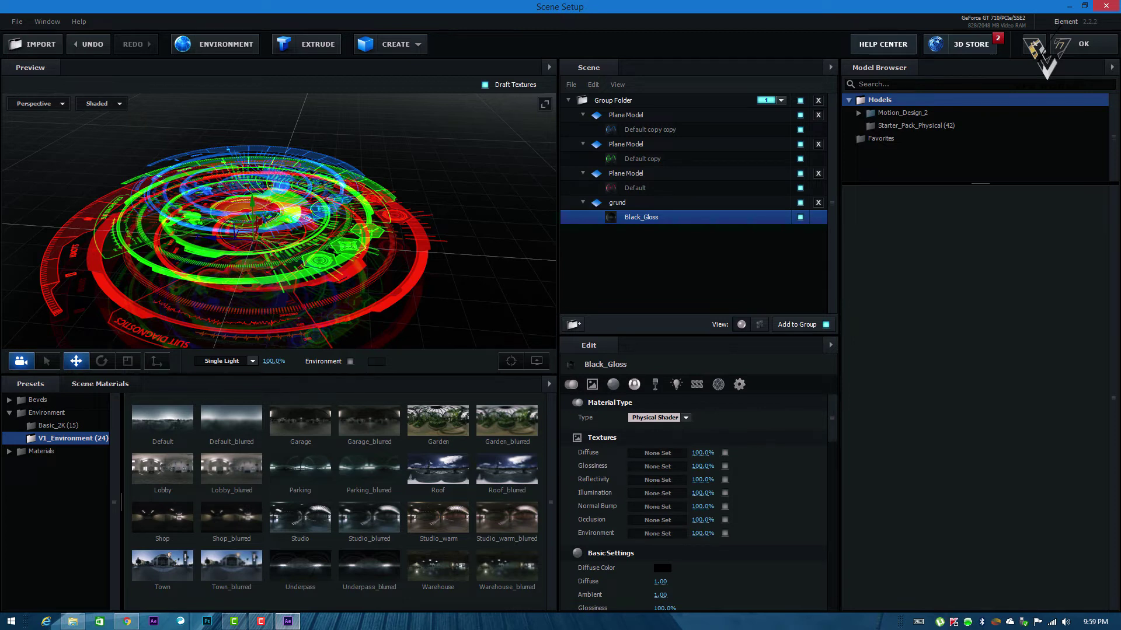
pyautogui.scroll(-2, 695, 502)
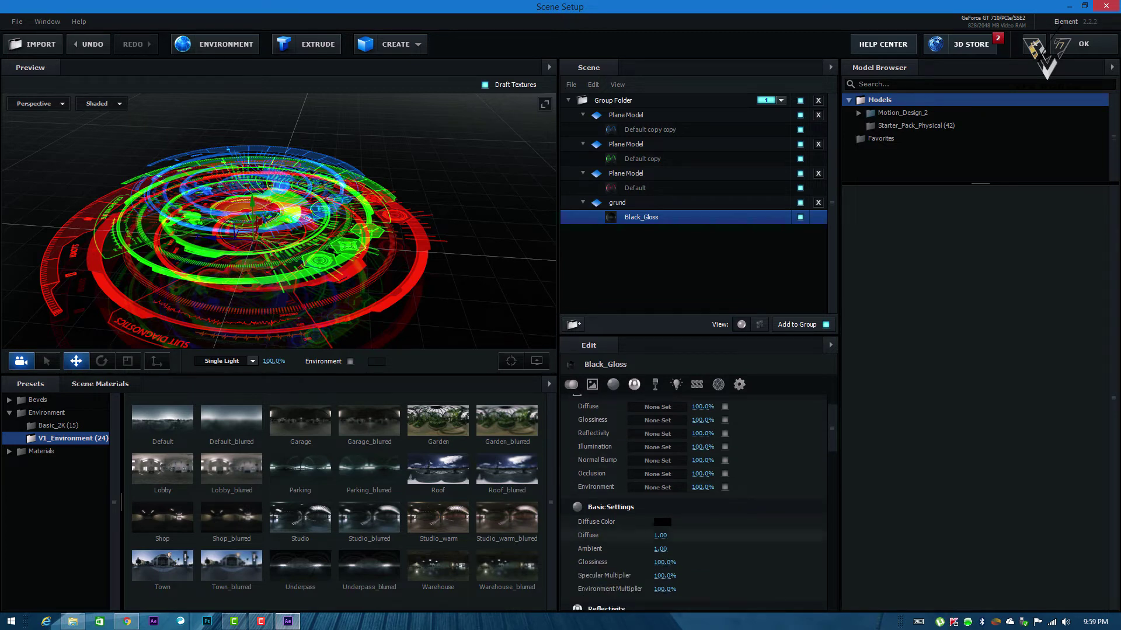
pyautogui.moveTo(664, 563); pyautogui.dragTo(652, 563)
pyautogui.moveTo(280, 245); pyautogui.dragTo(330, 233)
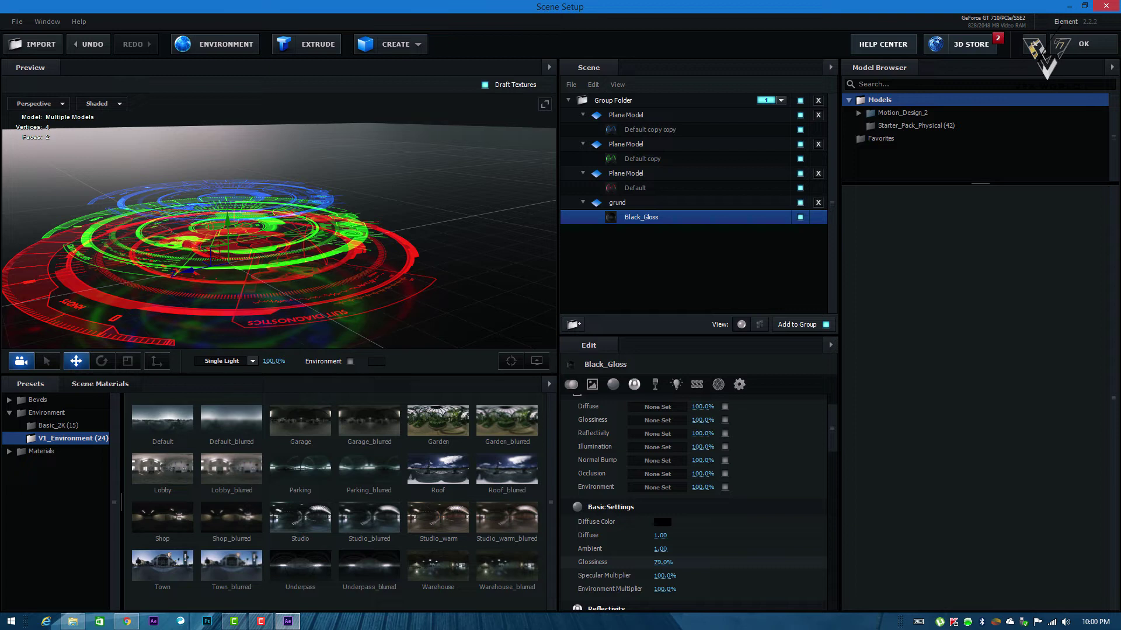
pyautogui.moveTo(663, 563); pyautogui.dragTo(659, 563)
pyautogui.moveTo(280, 228); pyautogui.dragTo(420, 201)
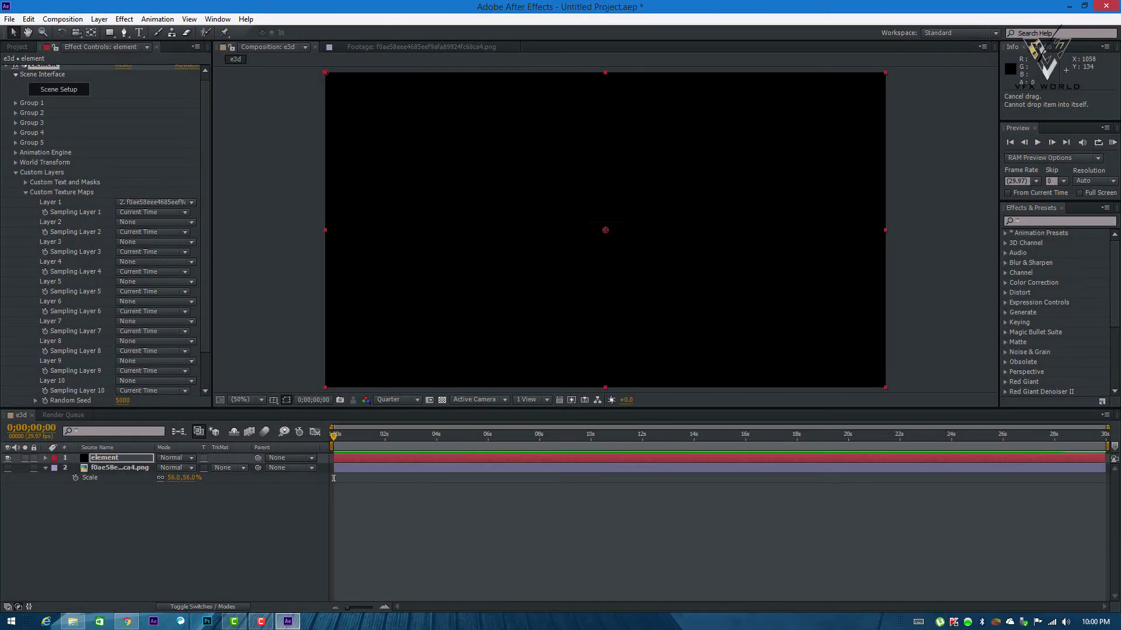
# - Save the project to the Desktop under the name hud
pyautogui.click(9, 19)
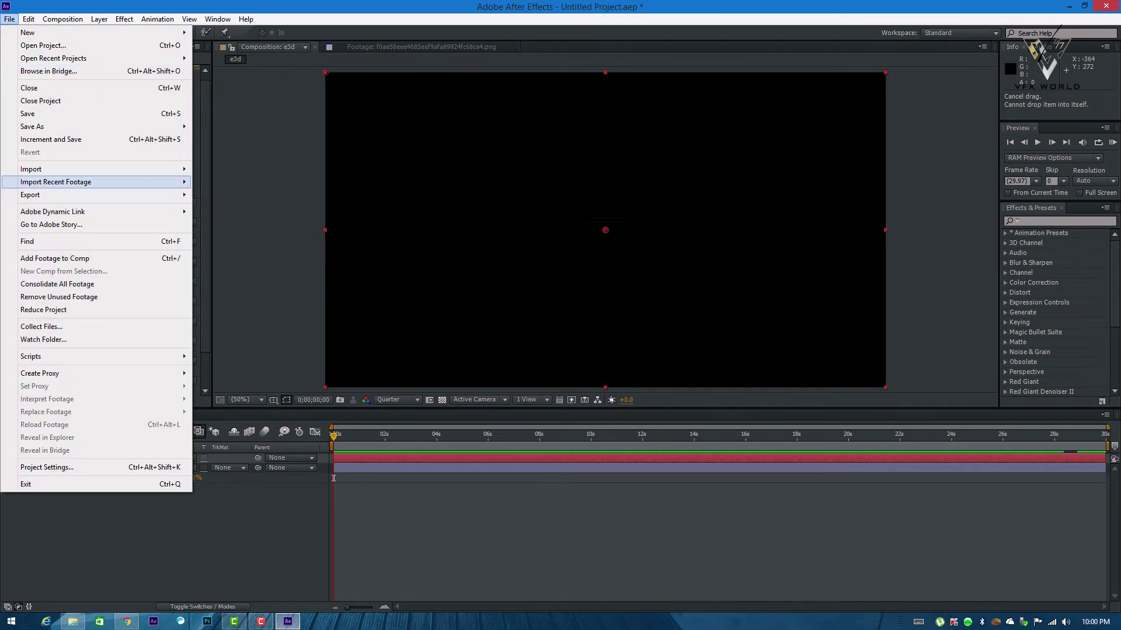
pyautogui.moveTo(58, 127)
pyautogui.click(233, 126)
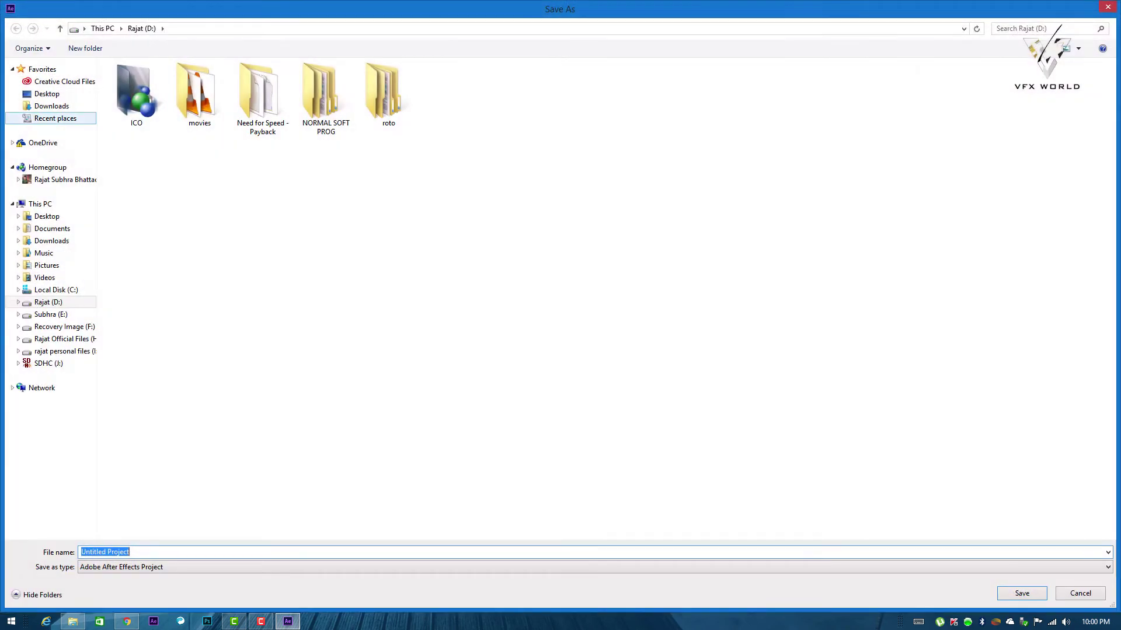
pyautogui.click(46, 94)
pyautogui.click(105, 552)
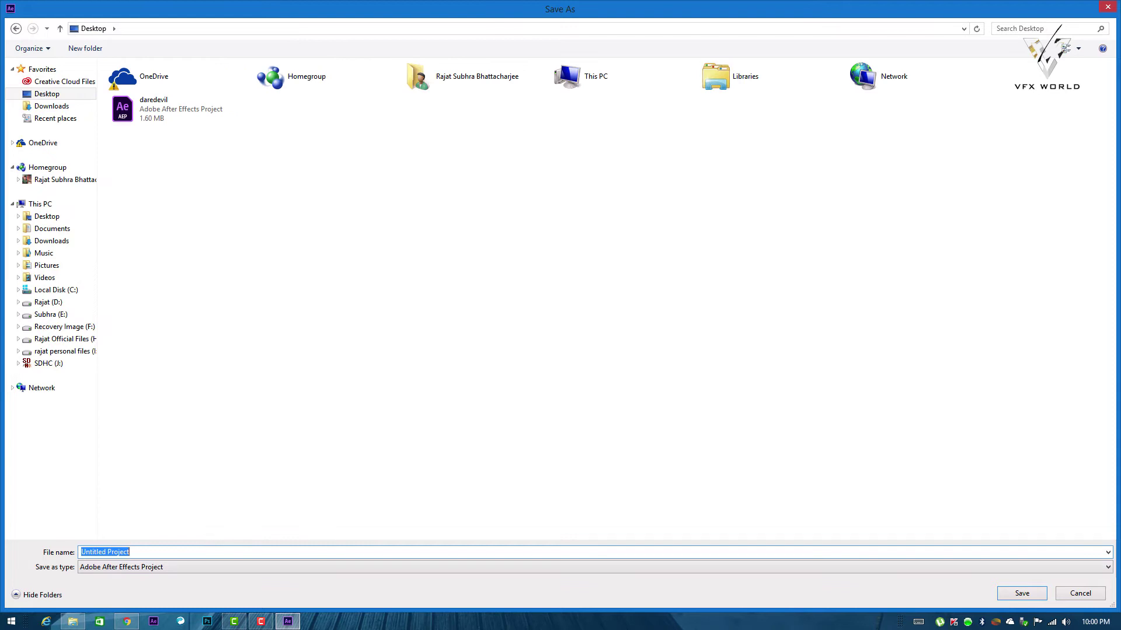
pyautogui.write('hud')
pyautogui.press('Return')
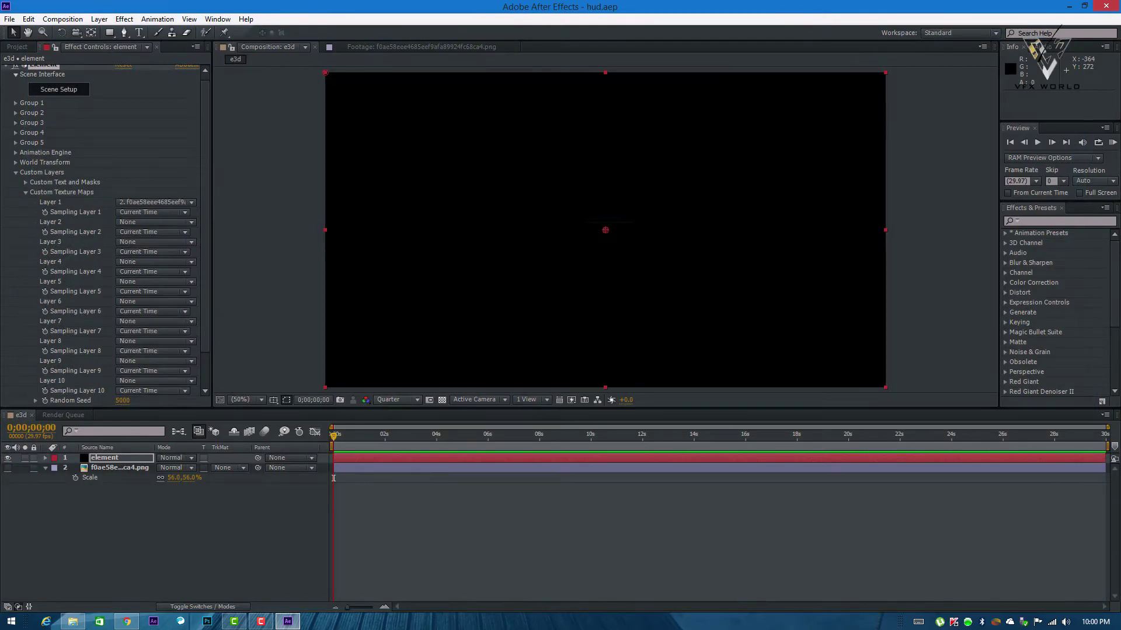
# - Add a two-node 35mm camera named Camera 1 to the composition with depth of field disabled
pyautogui.rightClick(304, 520)
pyautogui.moveTo(234, 398)
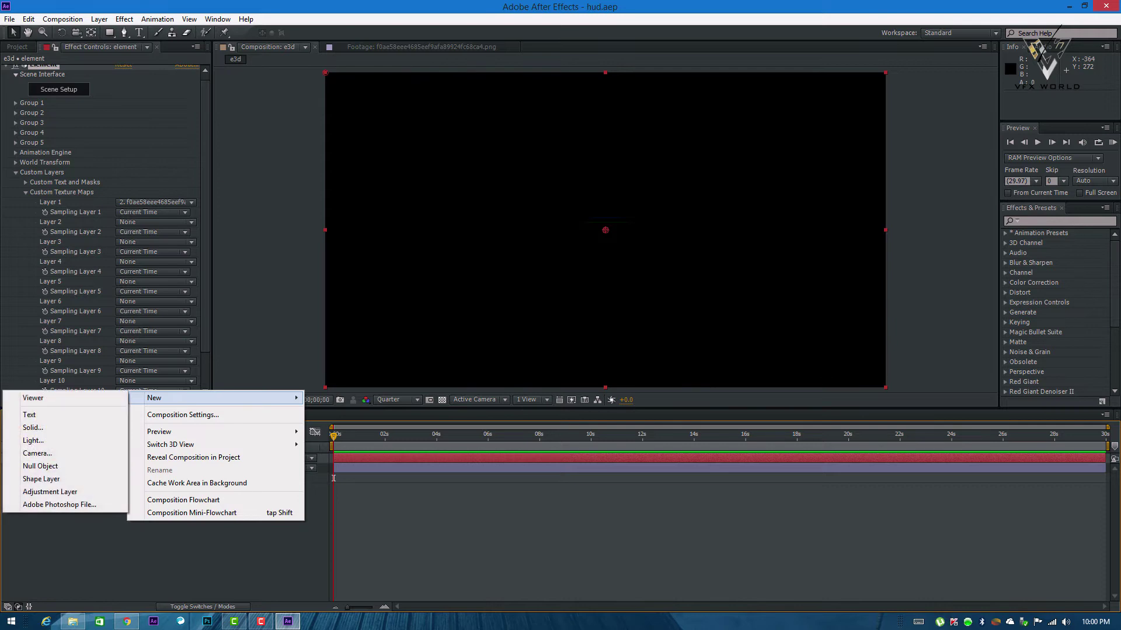
pyautogui.click(37, 453)
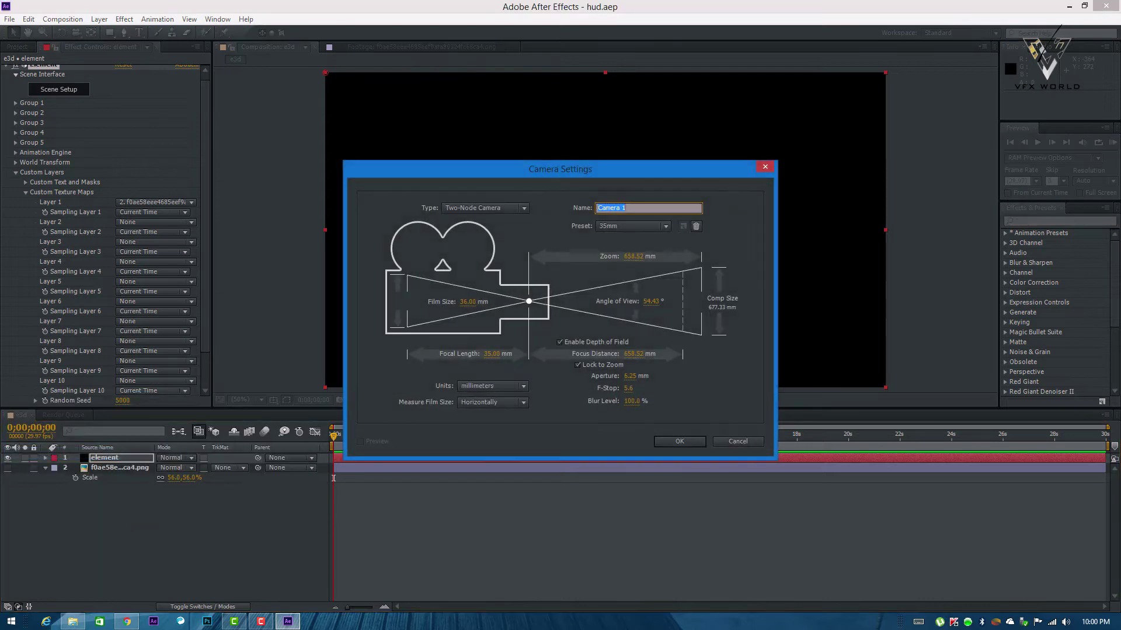
pyautogui.click(559, 343)
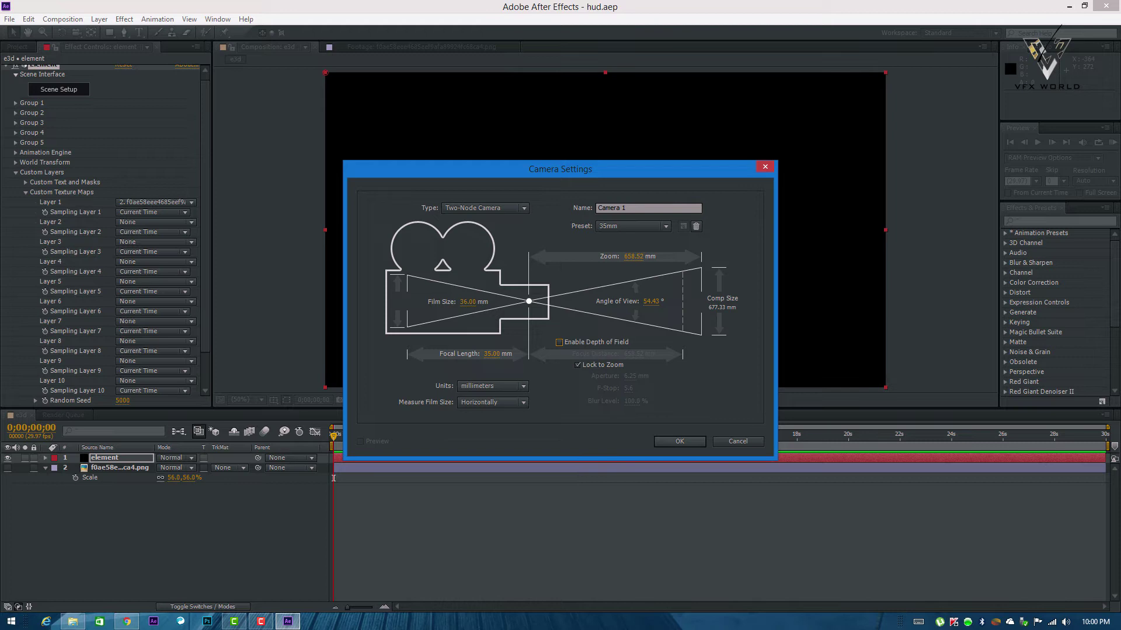
pyautogui.click(679, 441)
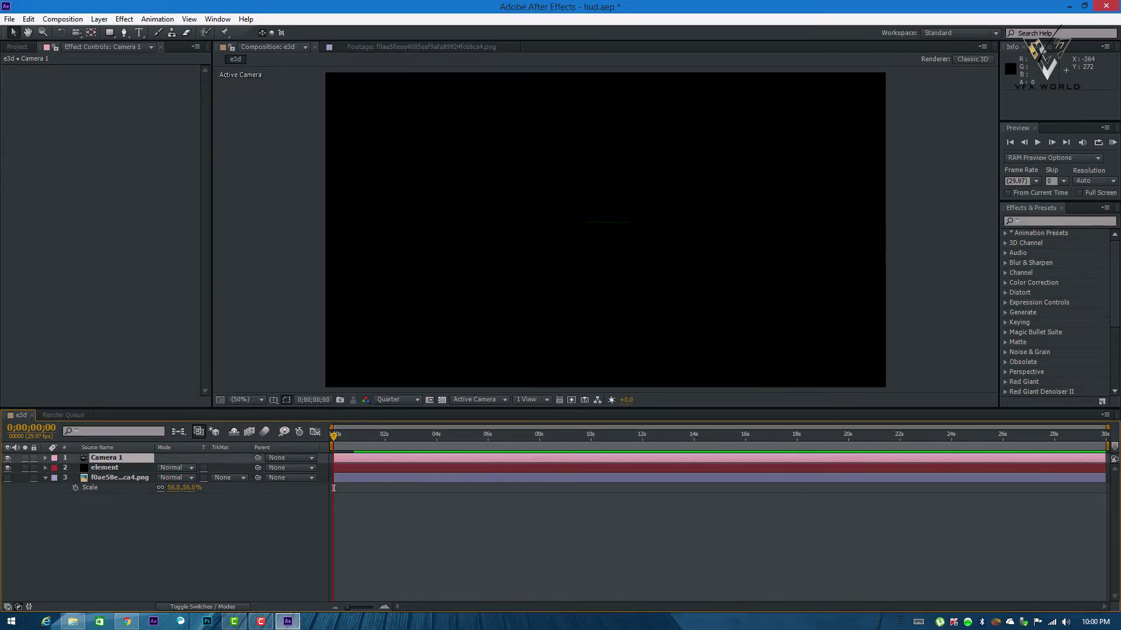
# - Orbit Camera 1 to an angled view from above the stacked HUD planes and set the preview resolution to Full
pyautogui.moveTo(597, 244); pyautogui.dragTo(673, 134)
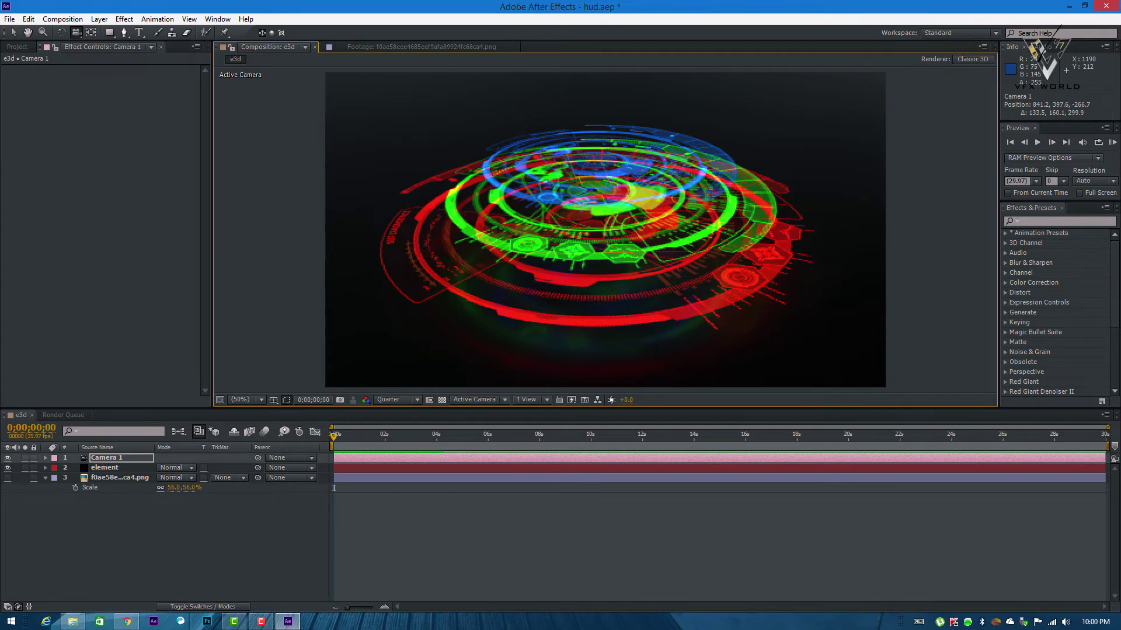
pyautogui.moveTo(632, 203); pyautogui.dragTo(430, 364)
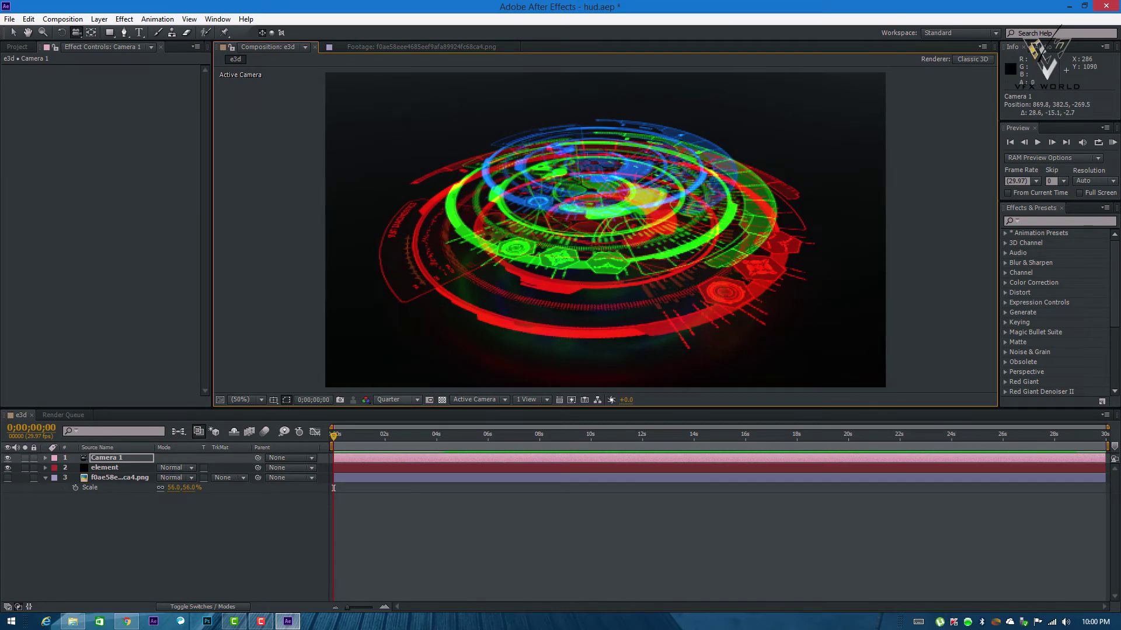
pyautogui.click(397, 400)
pyautogui.click(385, 430)
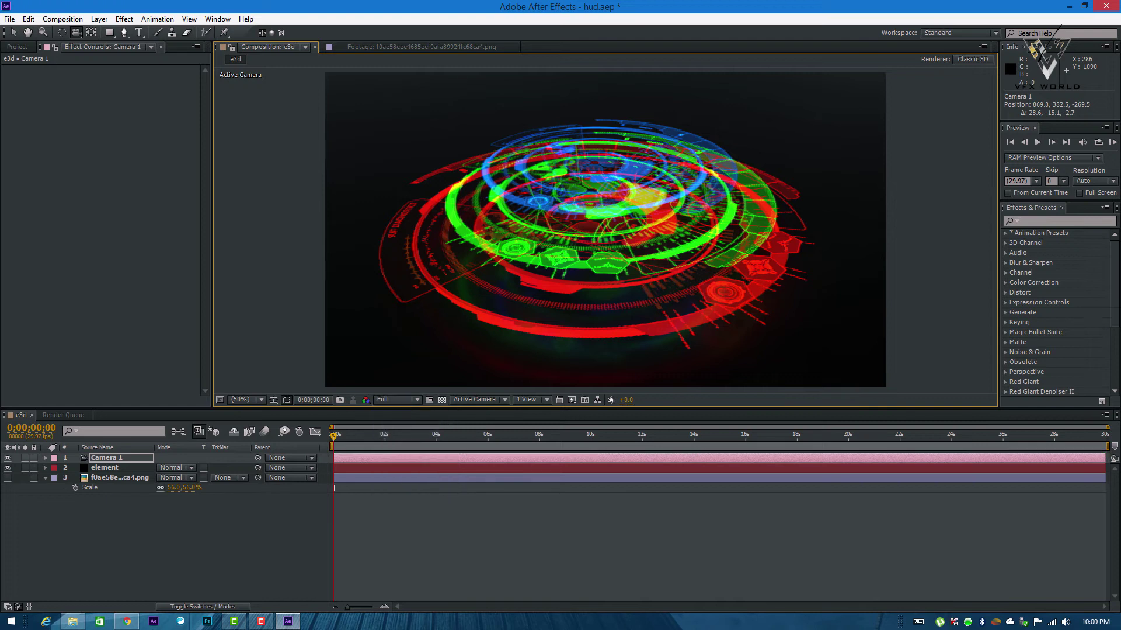
pyautogui.moveTo(445, 342); pyautogui.dragTo(608, 187)
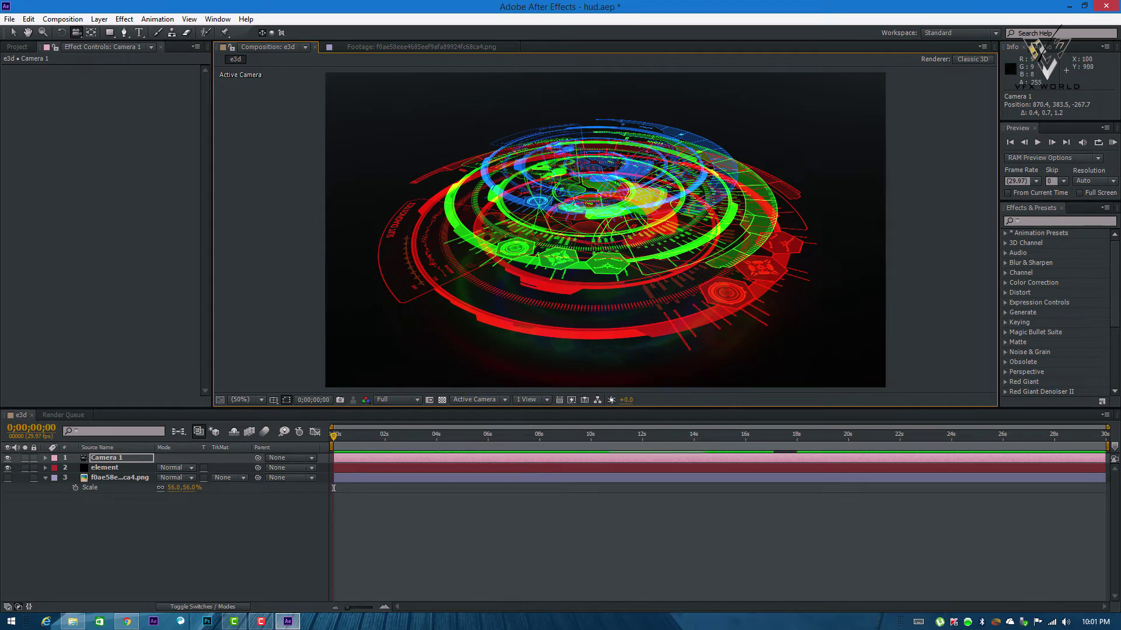
# - Add an Ambient light named Light 1 with 100% intensity and a white color to the composition
pyautogui.rightClick(180, 510)
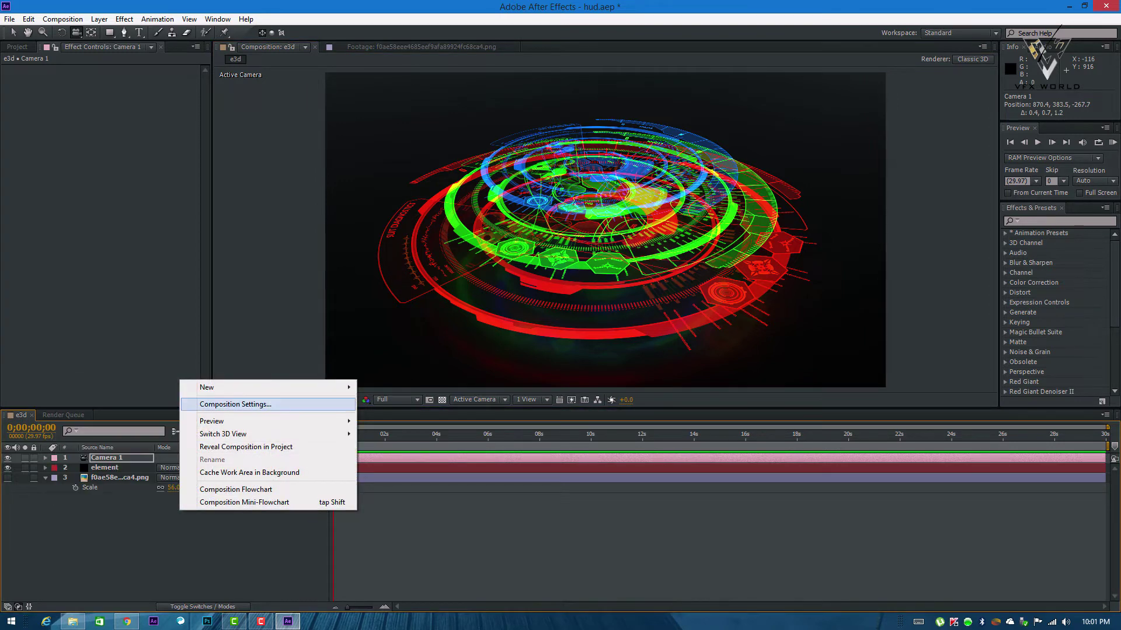
pyautogui.moveTo(222, 387)
pyautogui.click(86, 429)
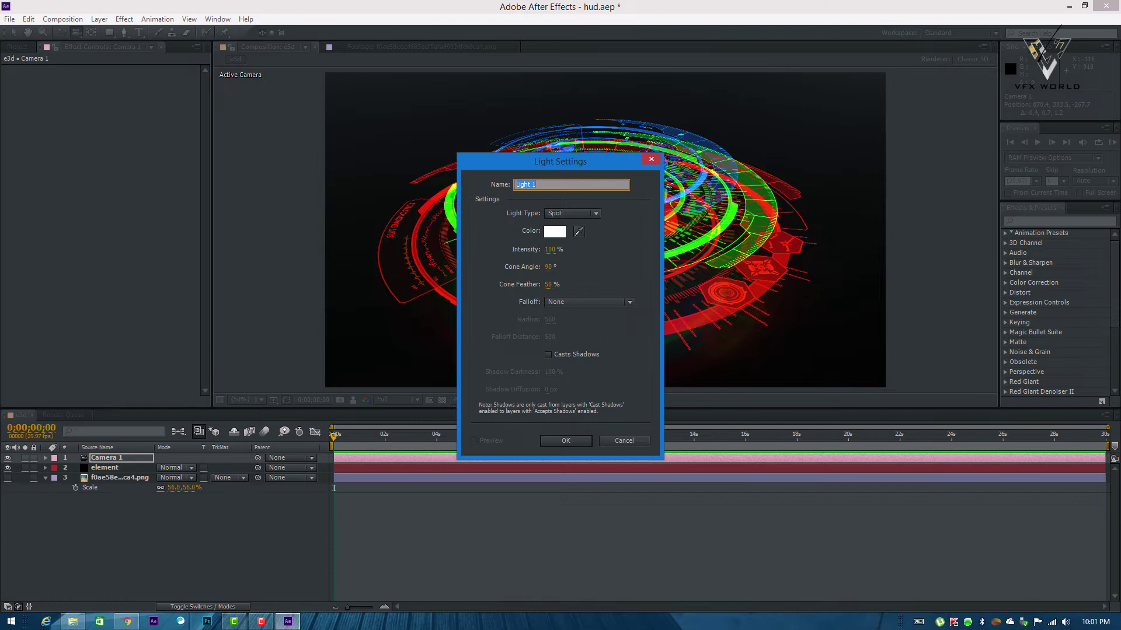
pyautogui.moveTo(560, 162); pyautogui.dragTo(418, 146)
pyautogui.click(430, 197)
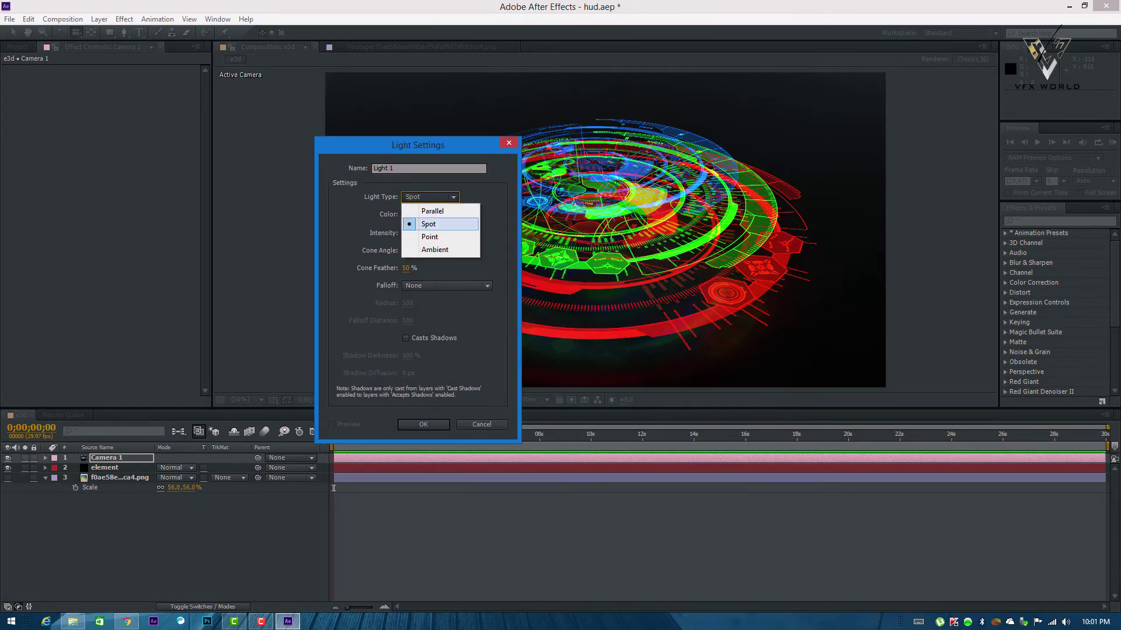
pyautogui.click(435, 249)
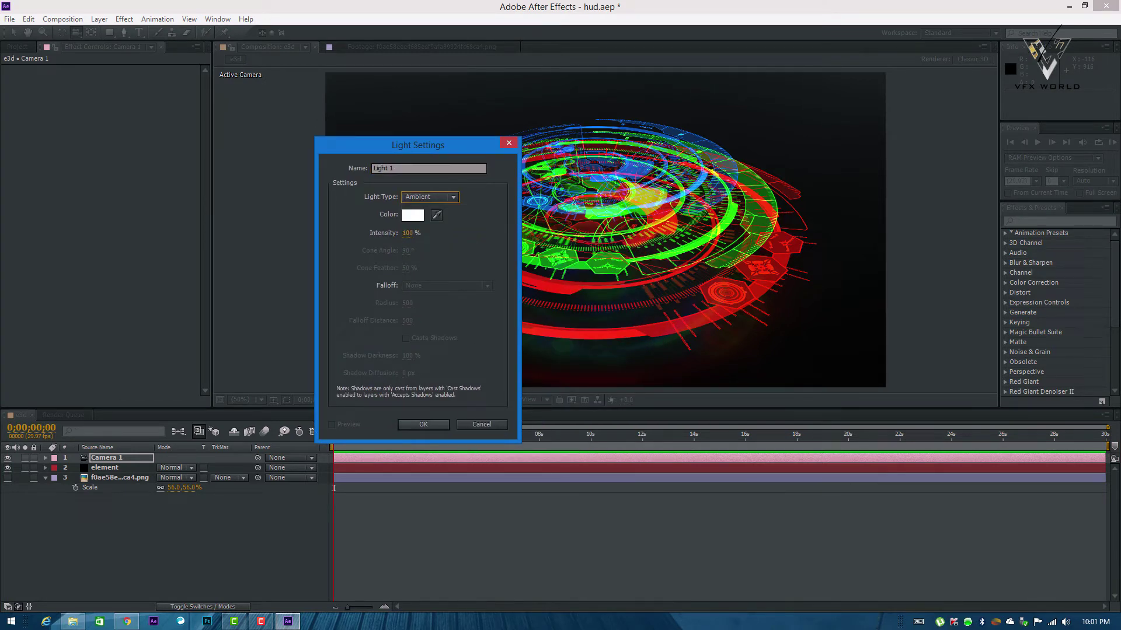
pyautogui.click(423, 425)
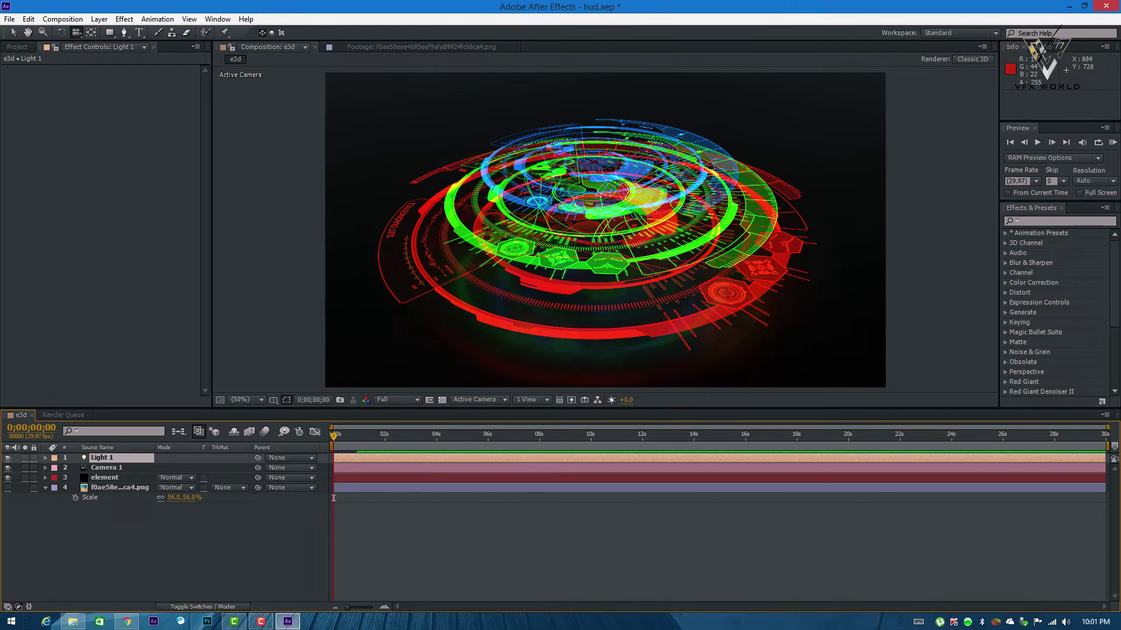
pyautogui.click(333, 497)
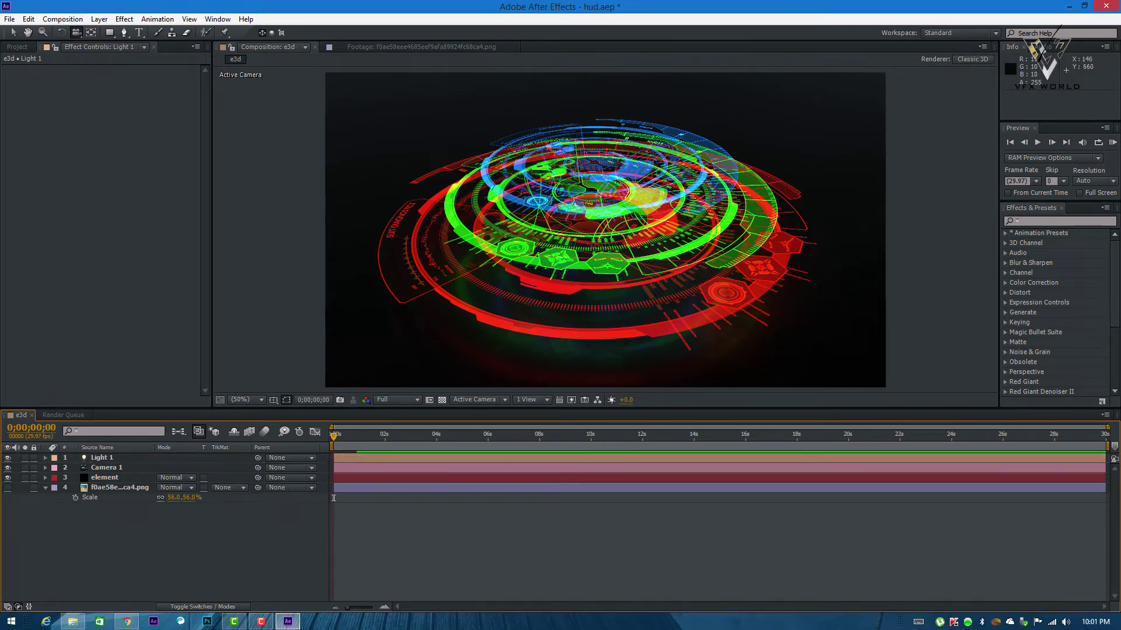
# - Reveal the Lighting options in the render settings of the element layer's Element effect
pyautogui.click(105, 477)
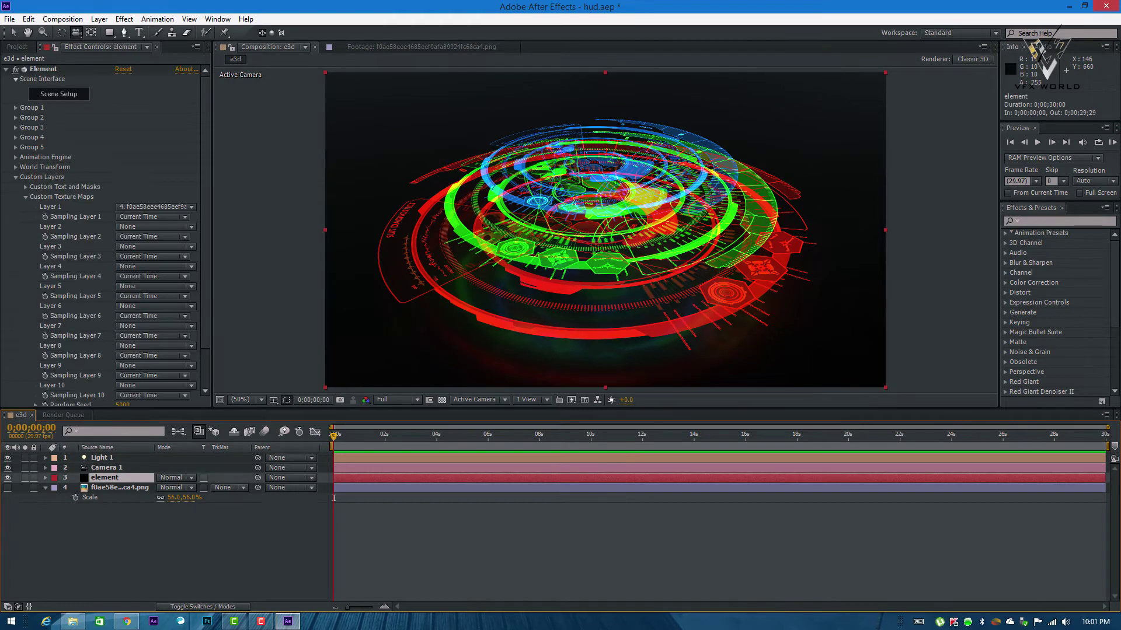
pyautogui.click(16, 177)
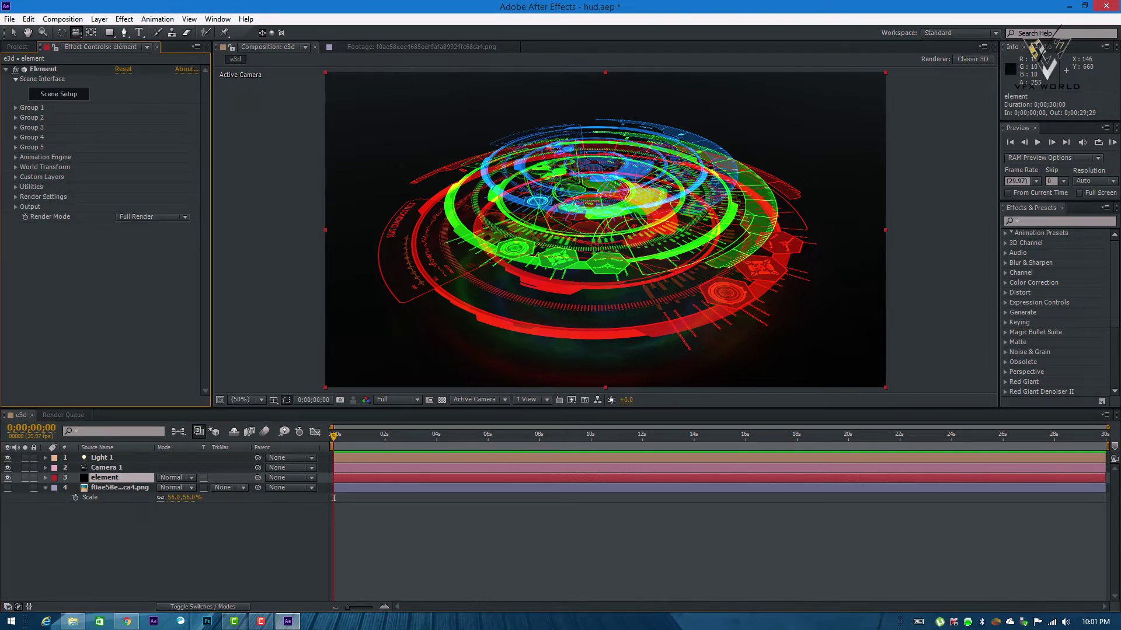
pyautogui.click(15, 197)
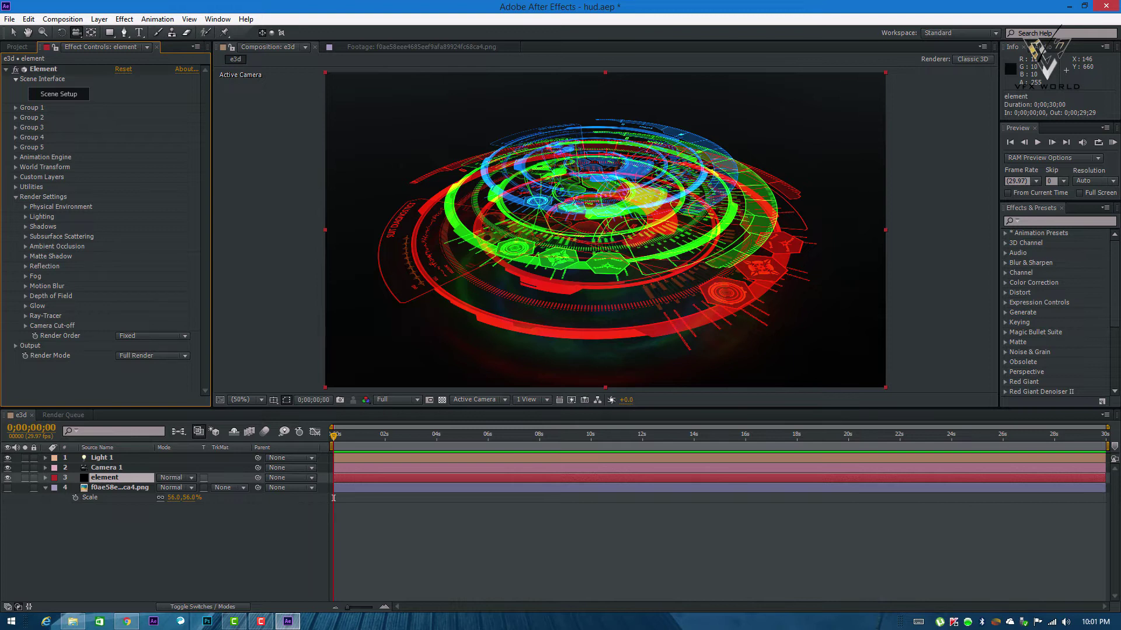
pyautogui.click(26, 247)
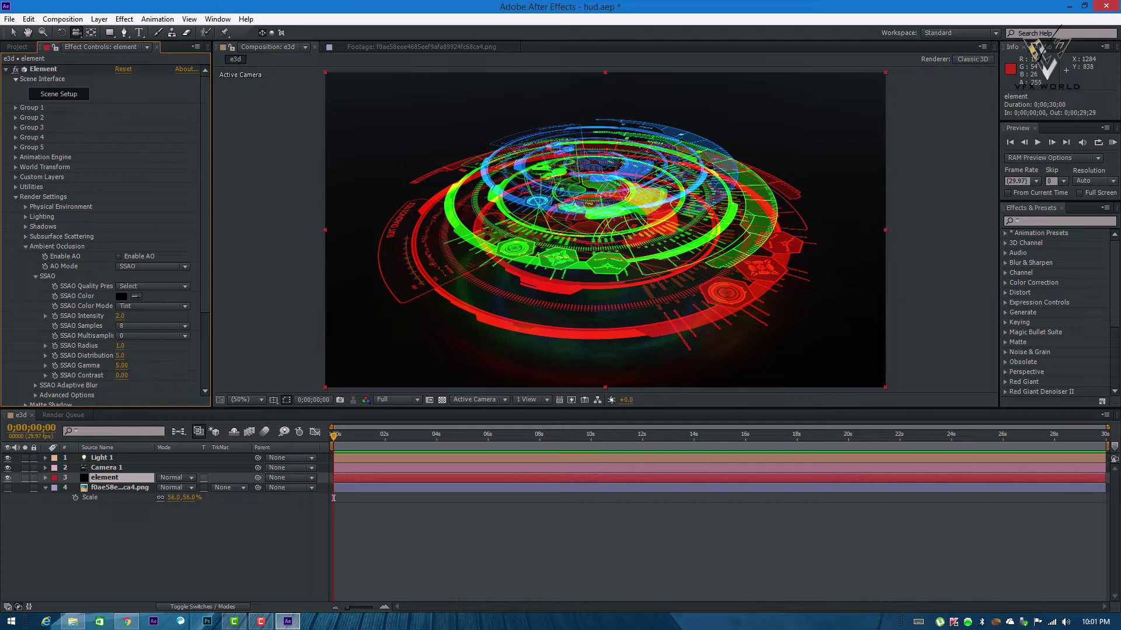
pyautogui.click(26, 247)
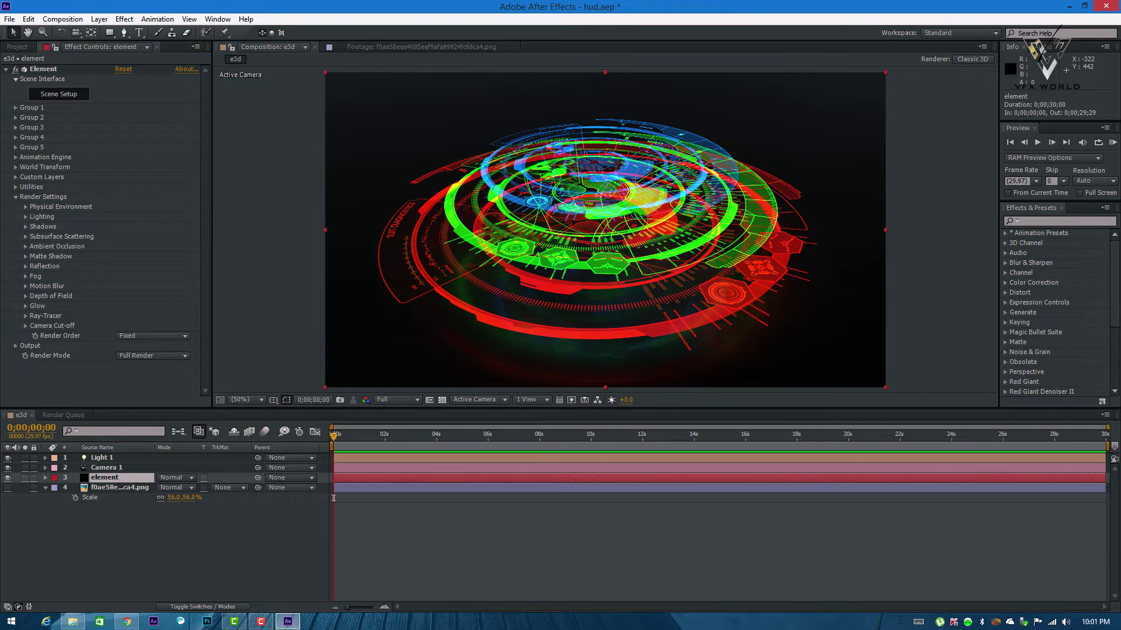
pyautogui.click(25, 217)
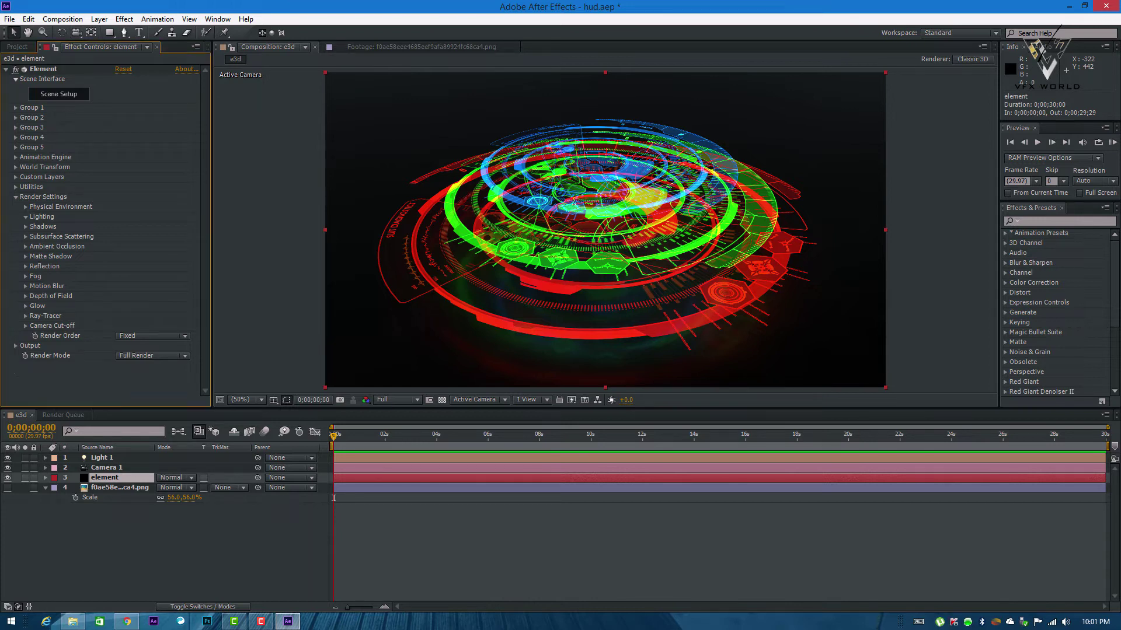
# - Try the 360, Cinema, Dramatic, Stylized and Underwater presets as the Element effect's added lighting
pyautogui.click(152, 247)
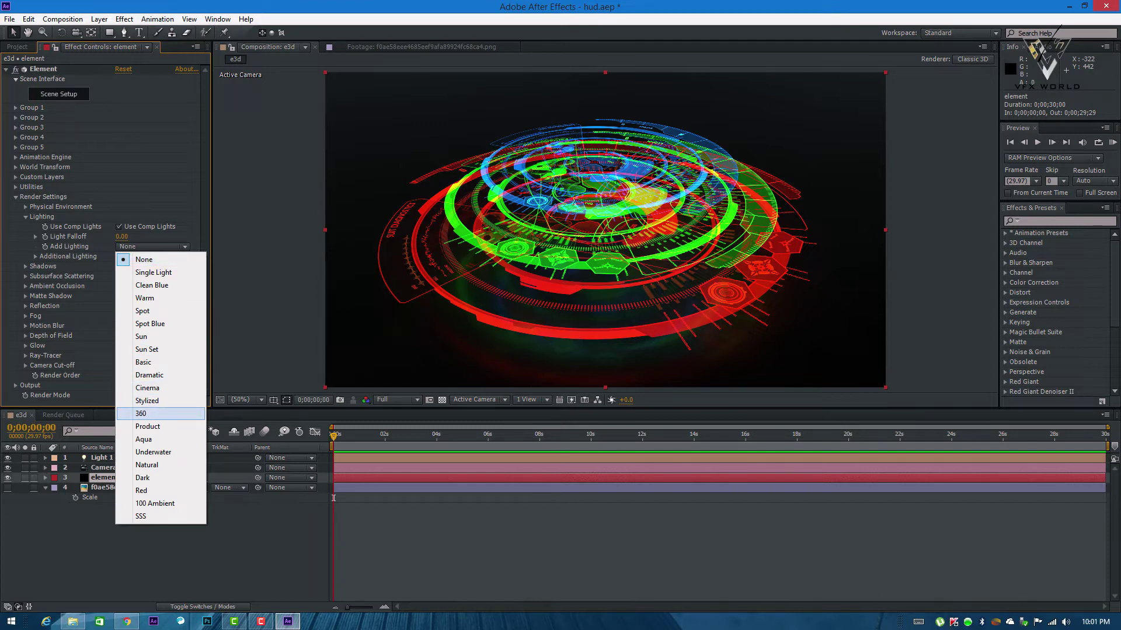
pyautogui.click(141, 413)
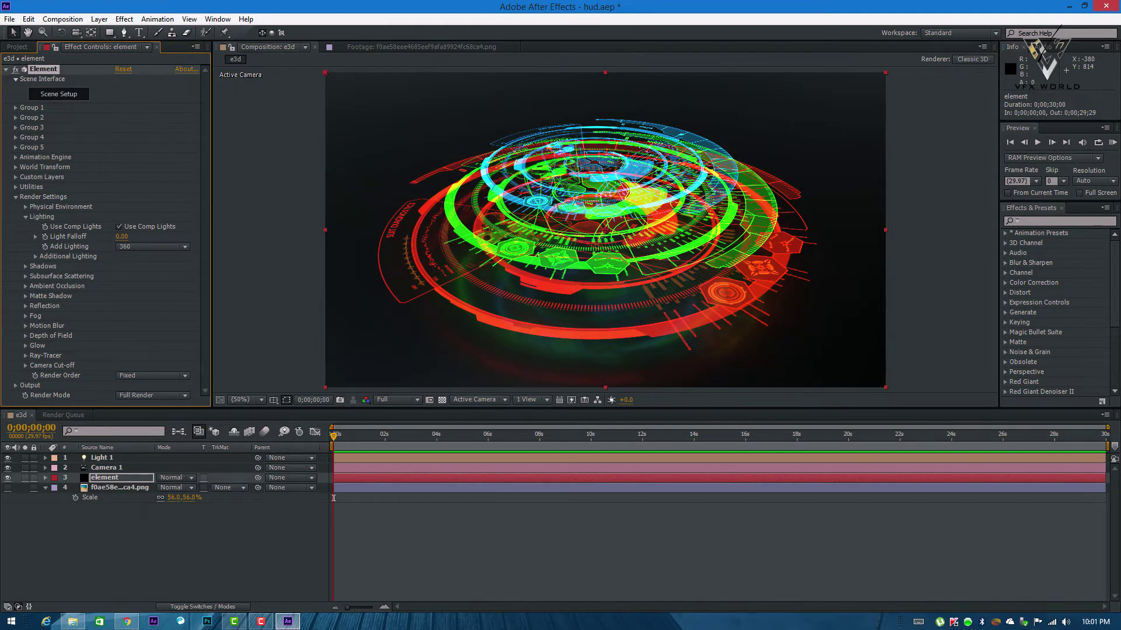
pyautogui.click(152, 246)
pyautogui.click(147, 388)
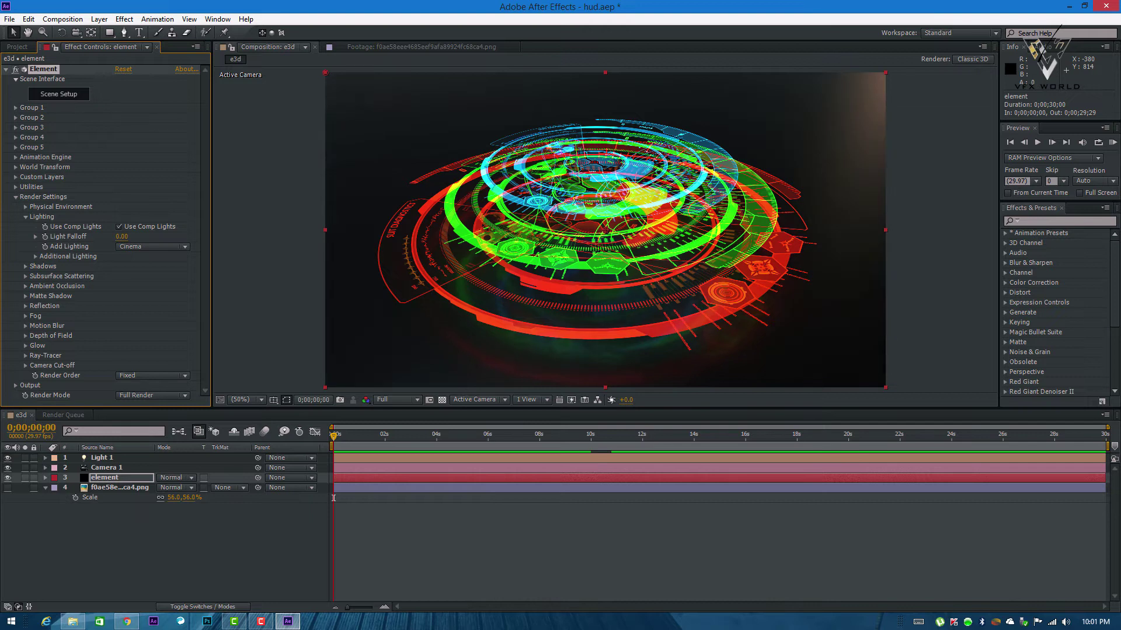
pyautogui.click(151, 246)
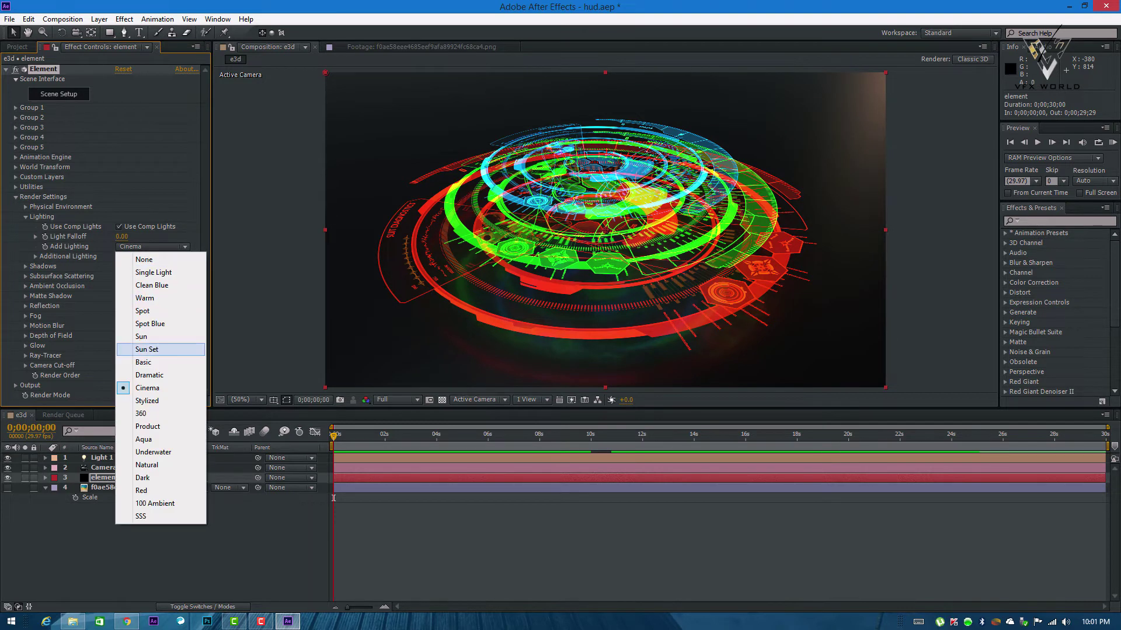
pyautogui.click(149, 375)
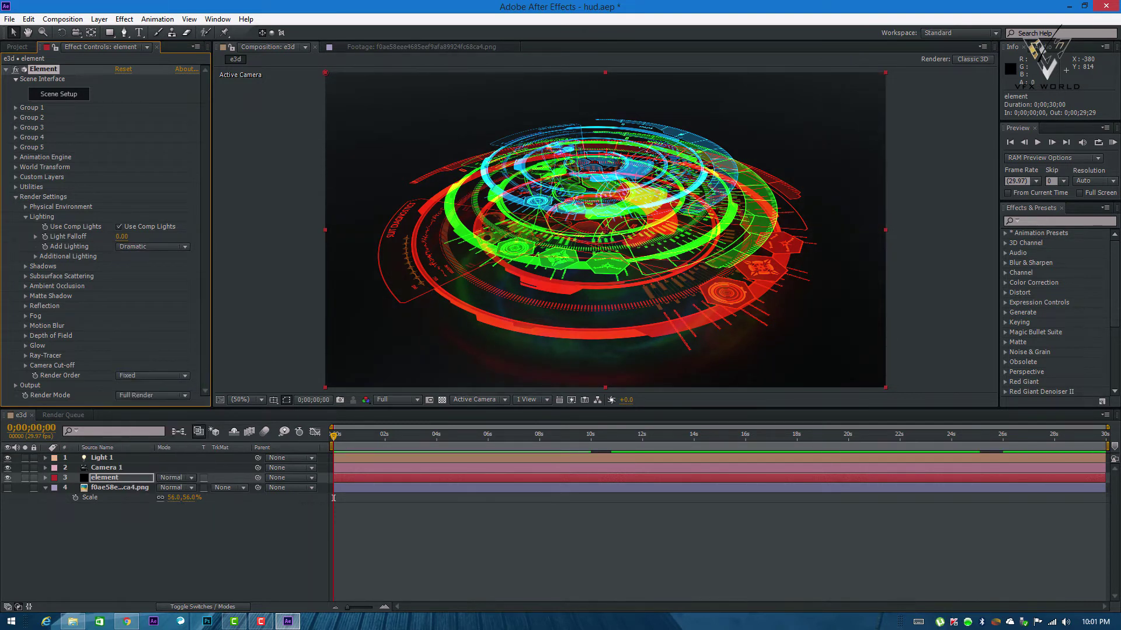
pyautogui.click(151, 246)
pyautogui.click(147, 400)
pyautogui.click(152, 246)
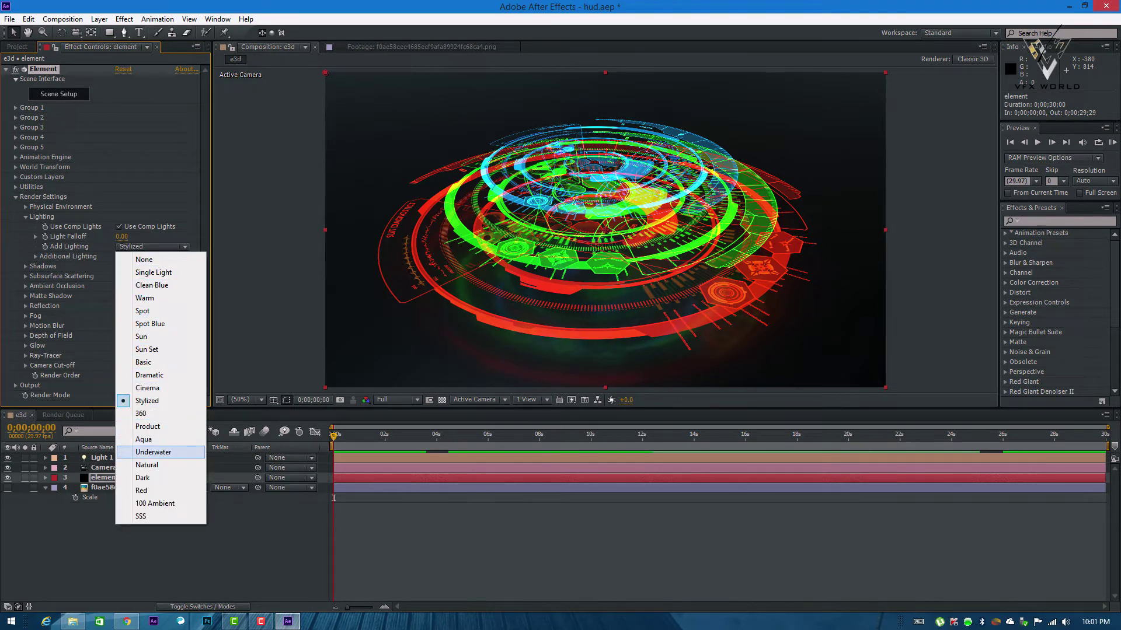
pyautogui.click(153, 452)
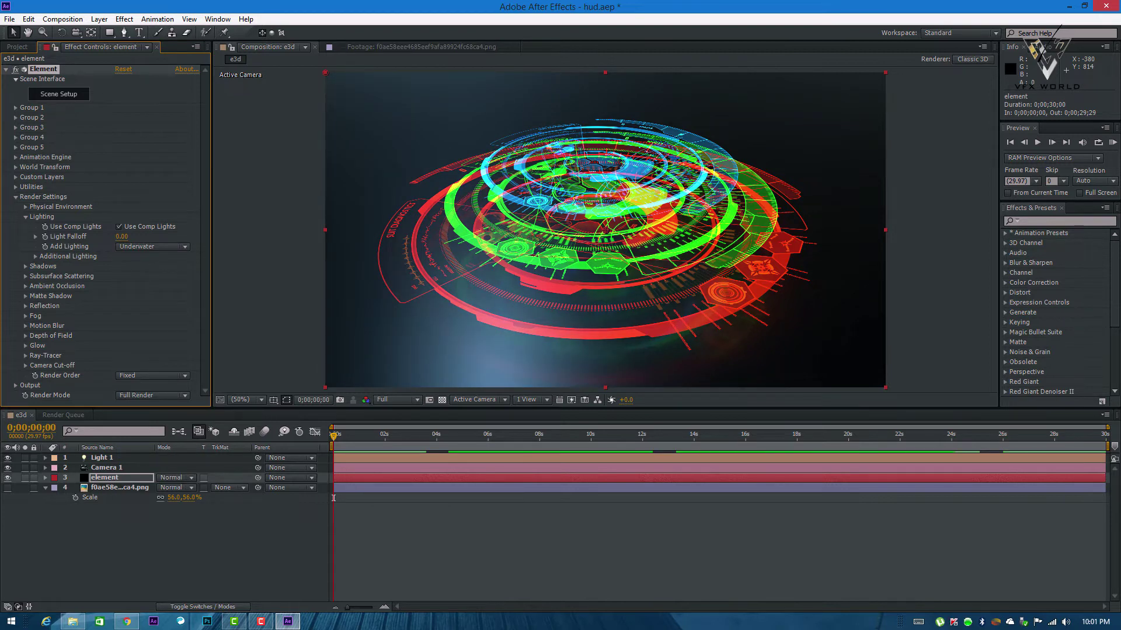
# - Set the Element effect's added lighting preset to Aqua and collapse its Lighting options
pyautogui.click(152, 246)
pyautogui.click(153, 439)
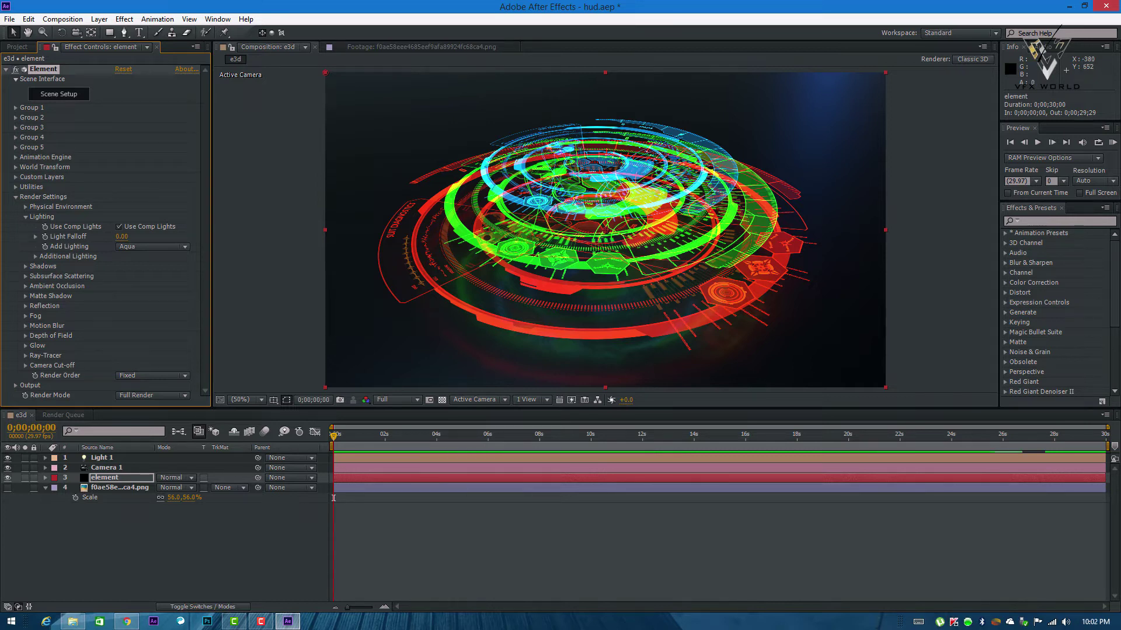
pyautogui.click(25, 217)
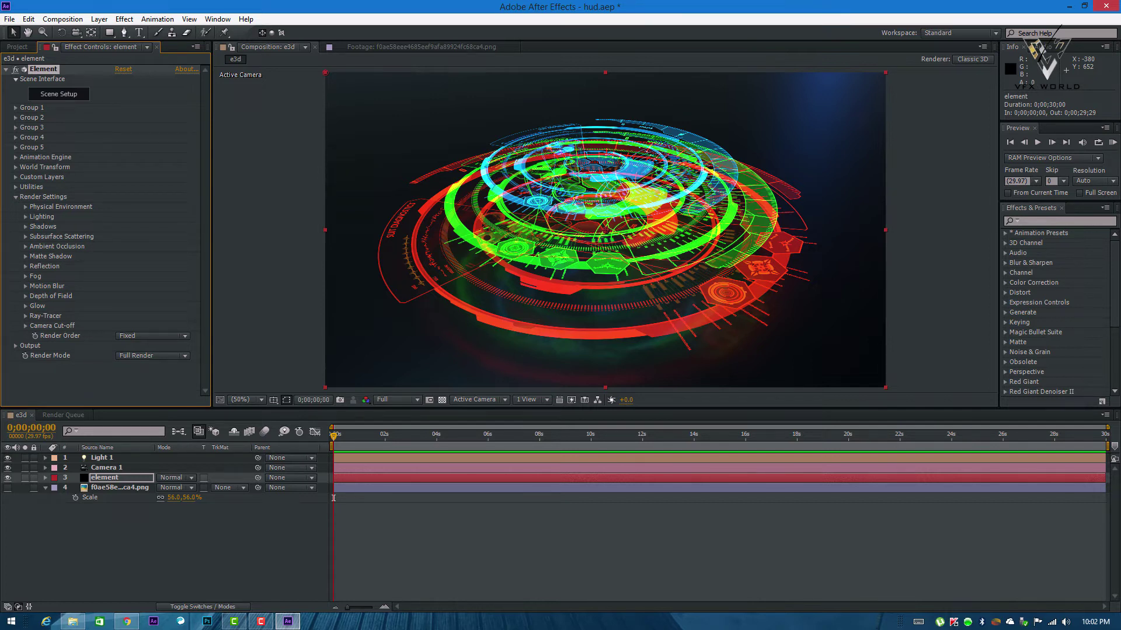
# - Enable glow in the Element render settings with an intensity of 5 and a radius of 1
pyautogui.click(26, 306)
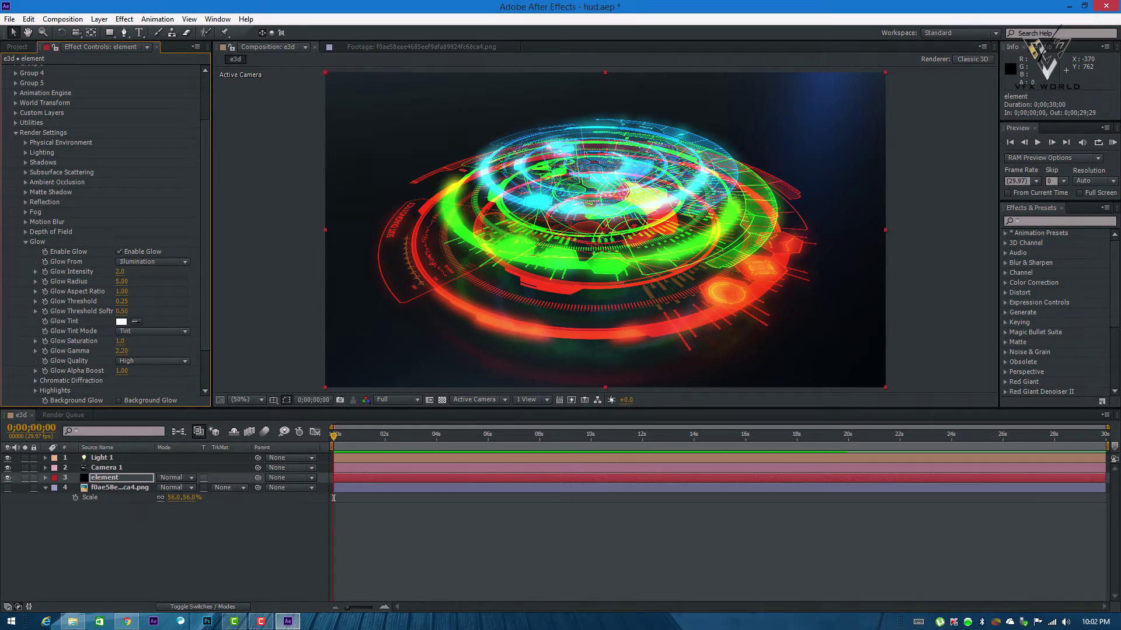
pyautogui.click(120, 272)
pyautogui.press('Return')
pyautogui.click(122, 282)
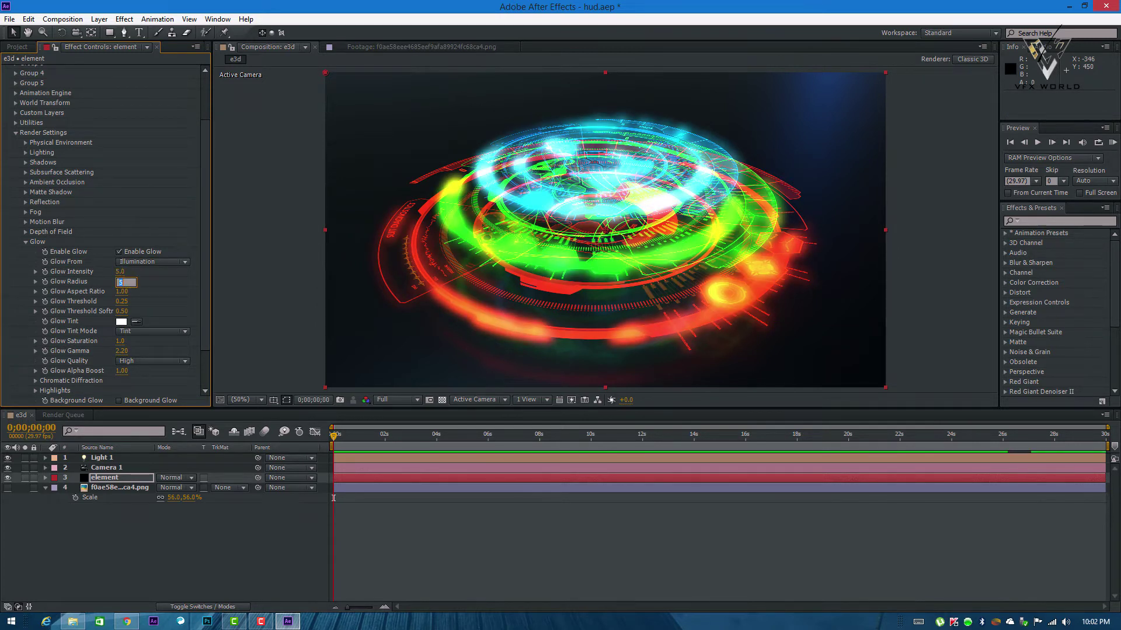
pyautogui.write('1')
pyautogui.press('Return')
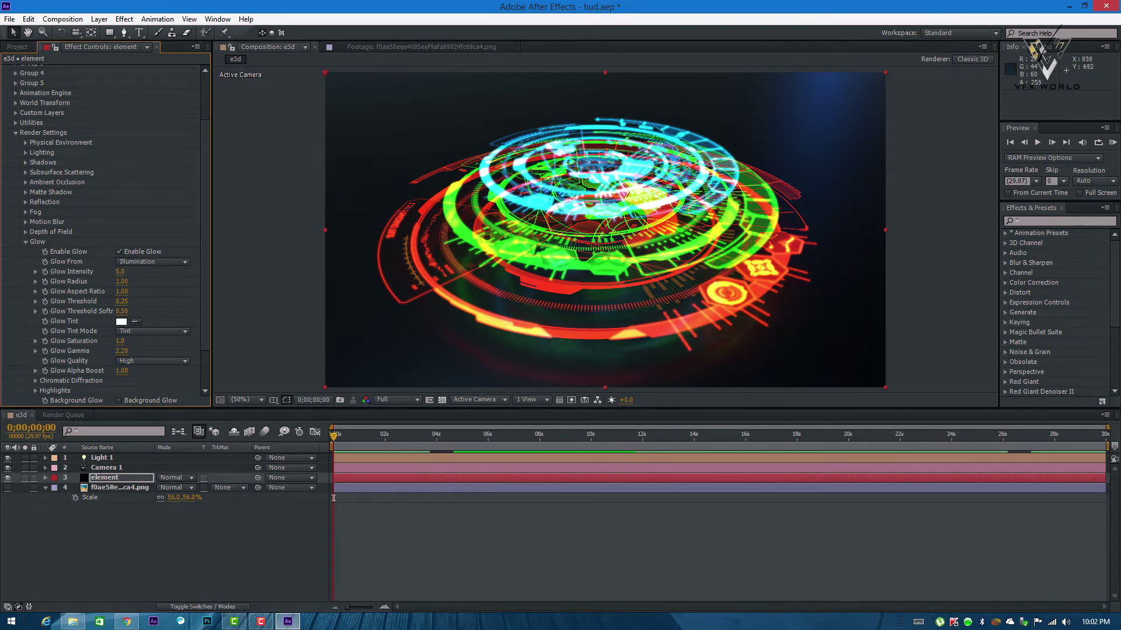
# - Lower the Element effect's glow intensity to 3
pyautogui.click(120, 271)
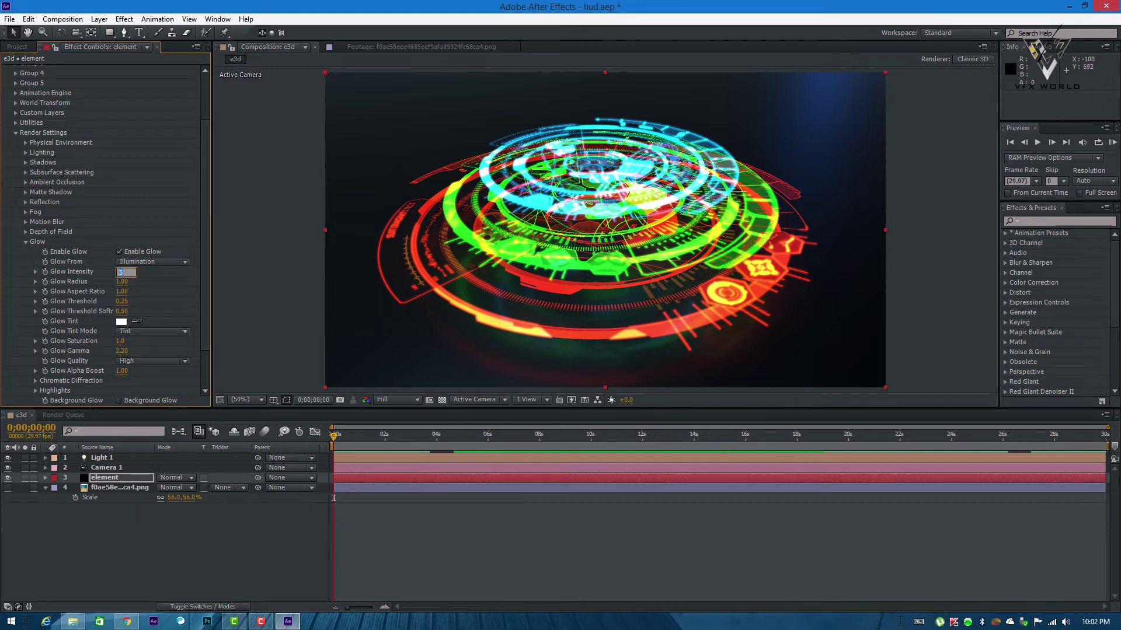
pyautogui.write('3')
pyautogui.press('Return')
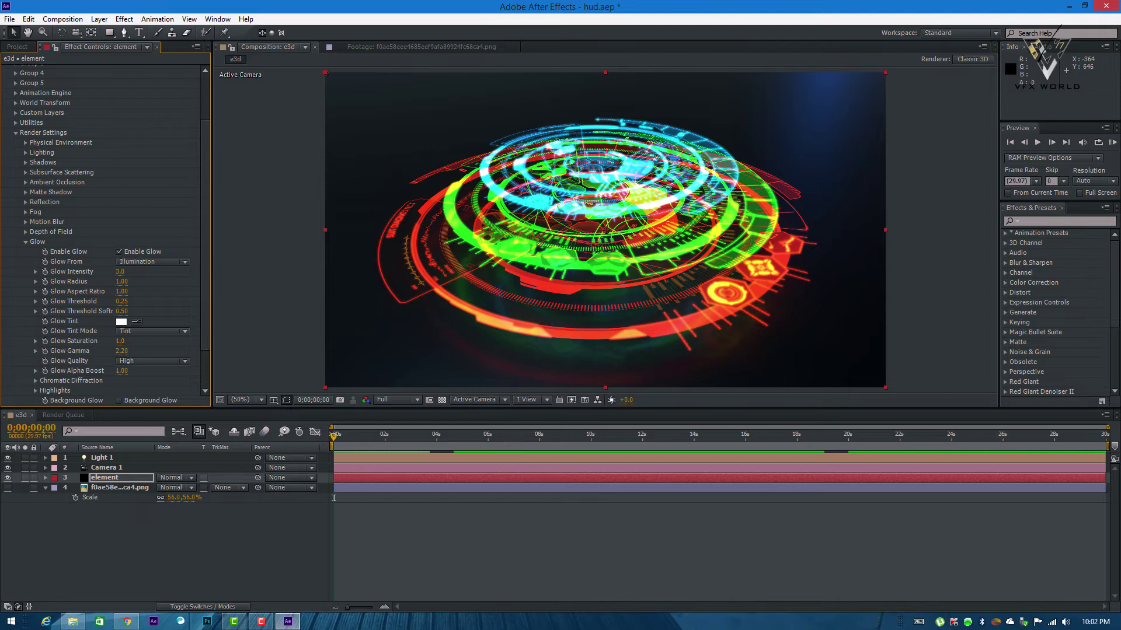
# - Try a glow threshold of 1 for the Element effect
pyautogui.click(122, 302)
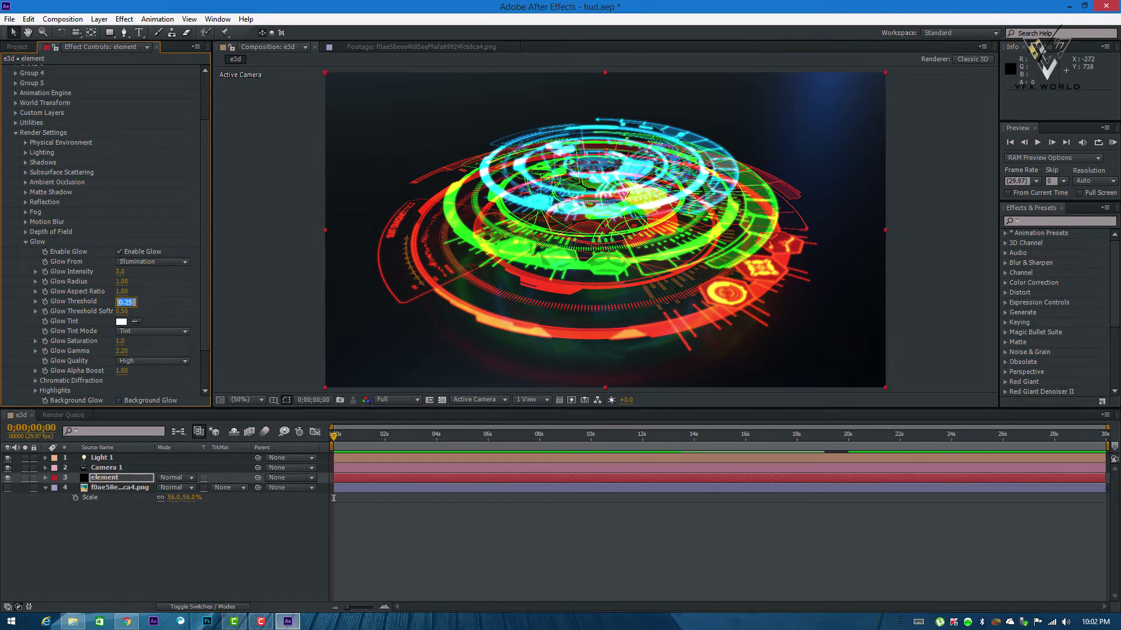
pyautogui.write('1')
pyautogui.press('Return')
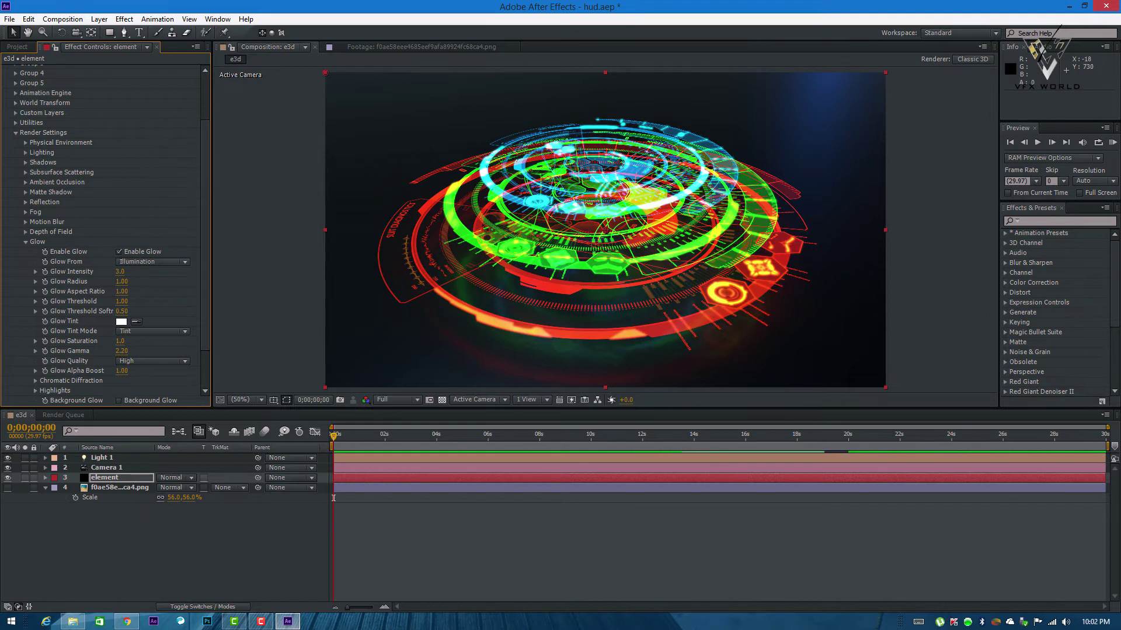
# - Set the Element effect's glow threshold to 0.5
pyautogui.click(121, 302)
pyautogui.write('.5')
pyautogui.press('Return')
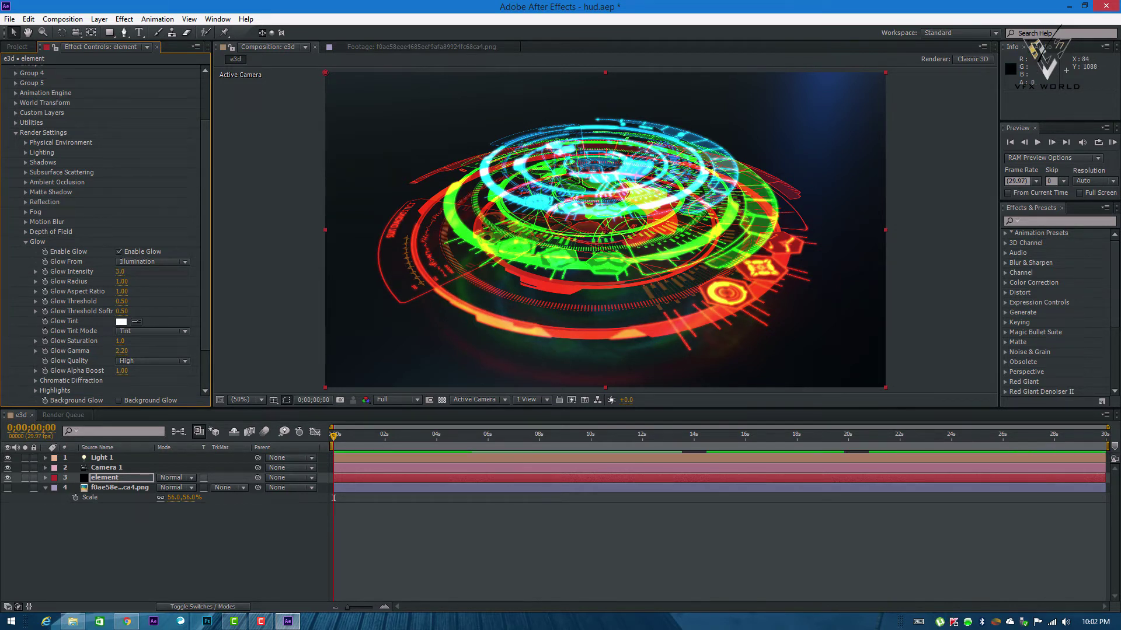
# - Examine the depth of field, aperture and iris settings among Camera 1's camera options
pyautogui.click(333, 498)
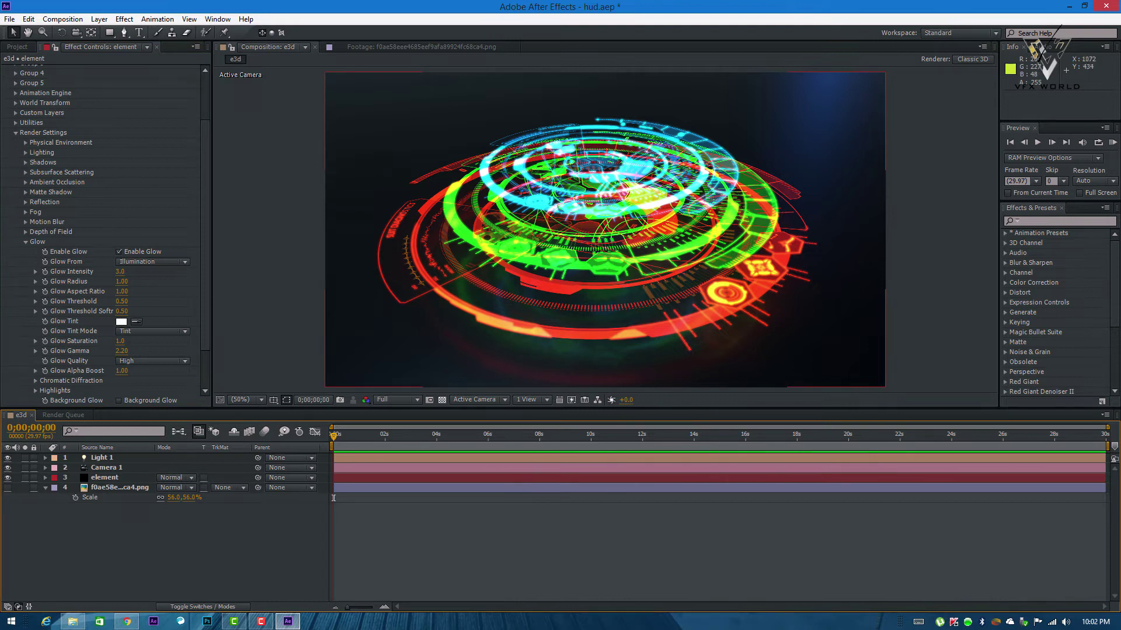
pyautogui.click(107, 468)
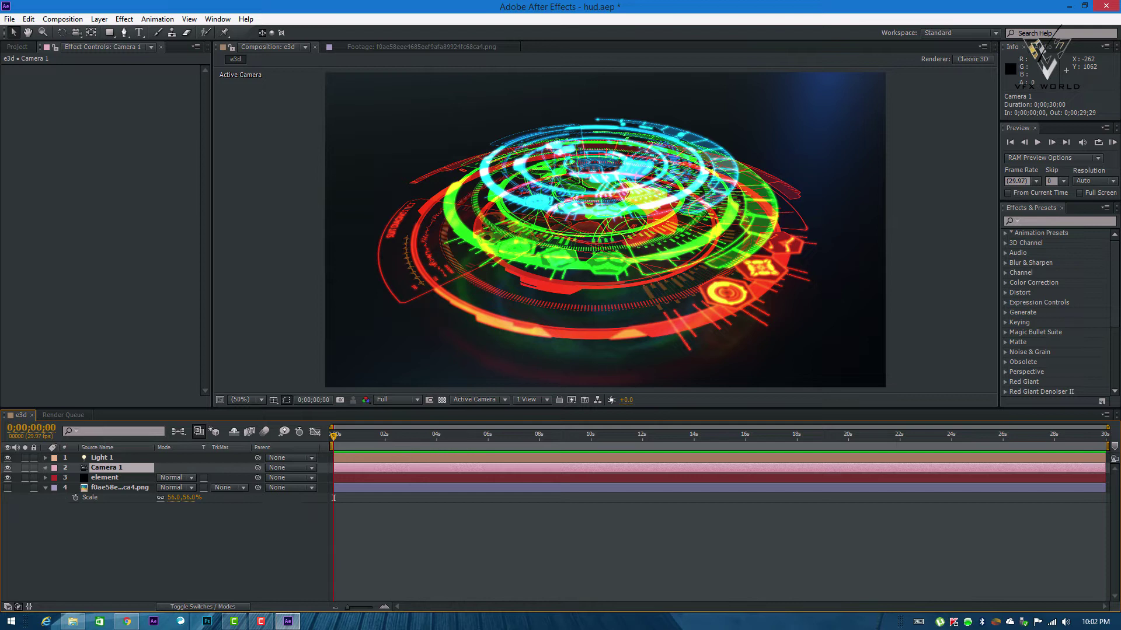
pyautogui.click(45, 468)
pyautogui.click(56, 488)
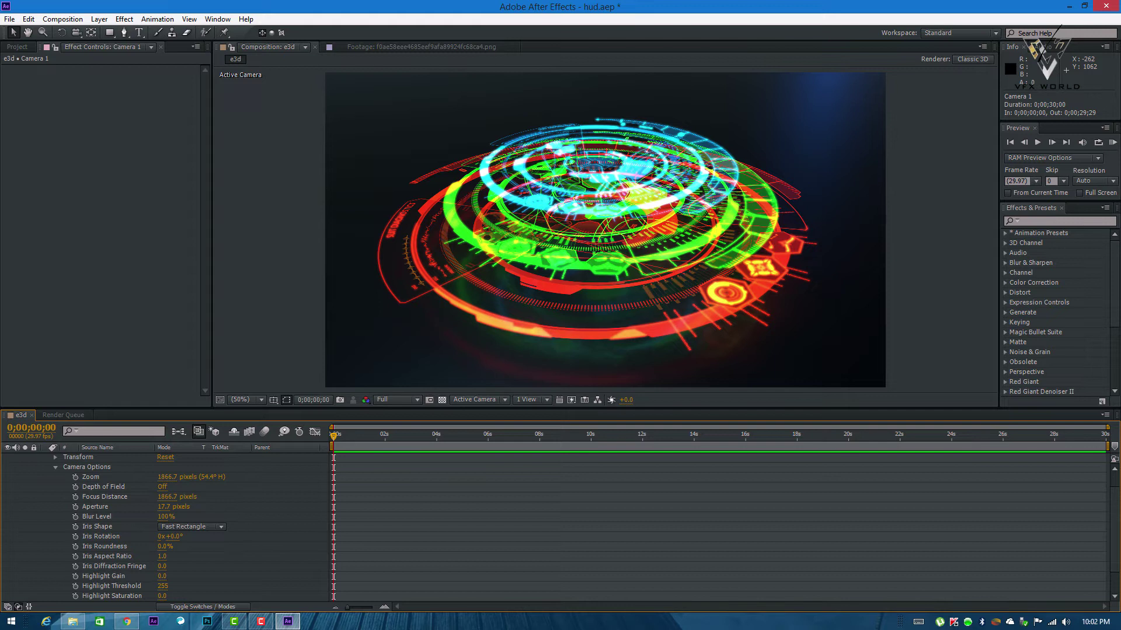
pyautogui.scroll(-1, 163, 525)
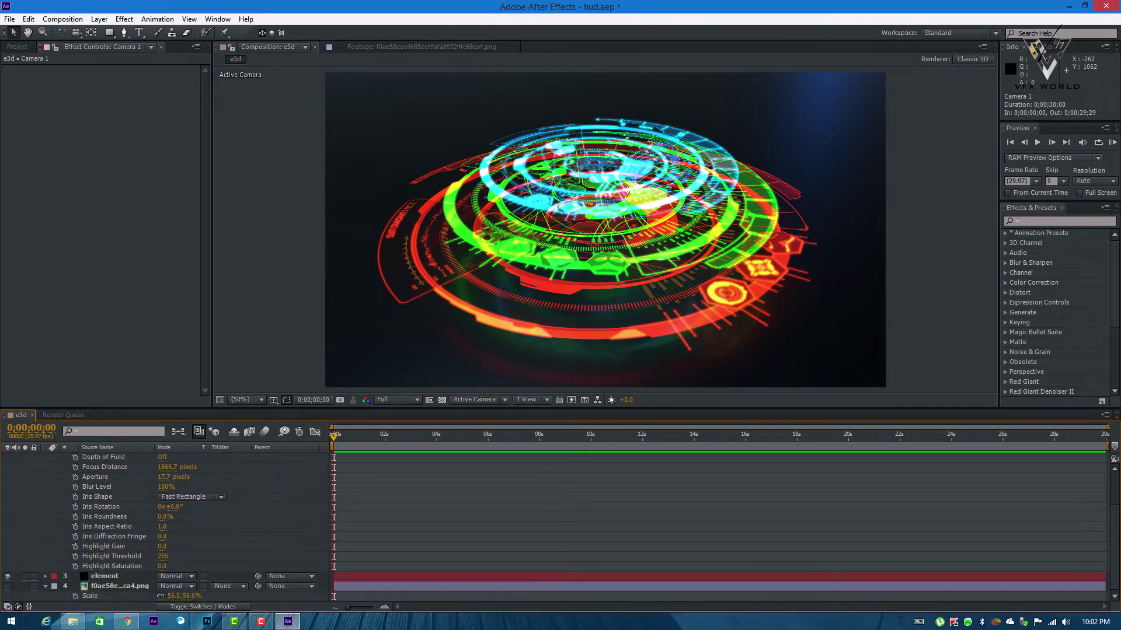
pyautogui.scroll(1, 163, 517)
pyautogui.moveTo(137, 506); pyautogui.dragTo(132, 527)
pyautogui.click(56, 468)
pyautogui.hotkey('ctrl', 'shift', 'a')
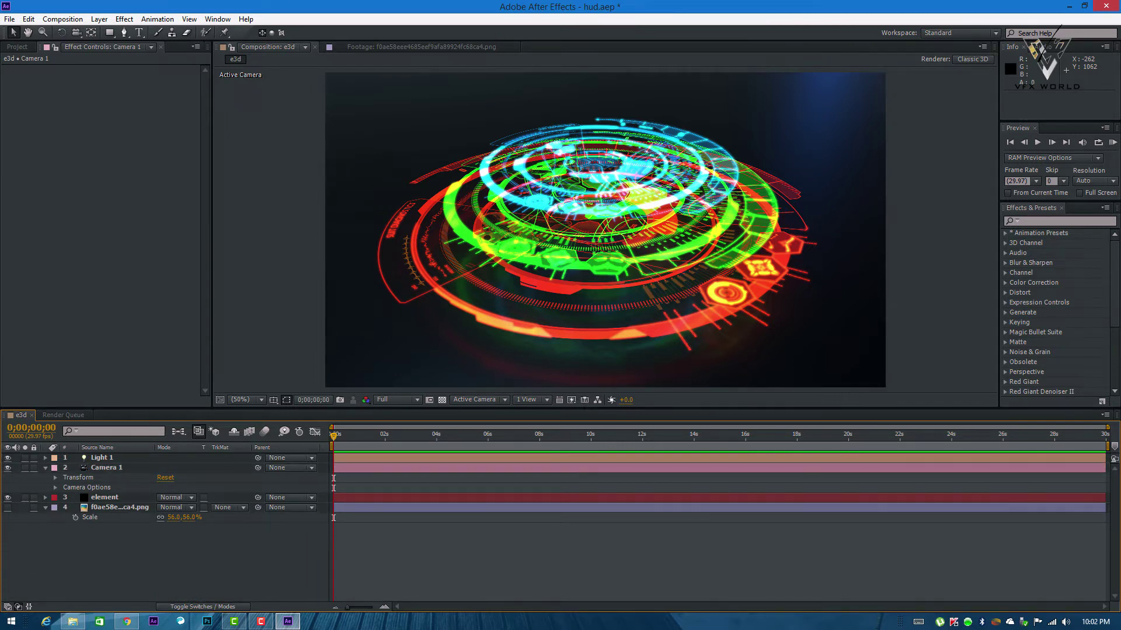
# - Open the element layer's Scene Setup and collapse the three plane models in the scene hierarchy
pyautogui.click(105, 498)
pyautogui.click(58, 94)
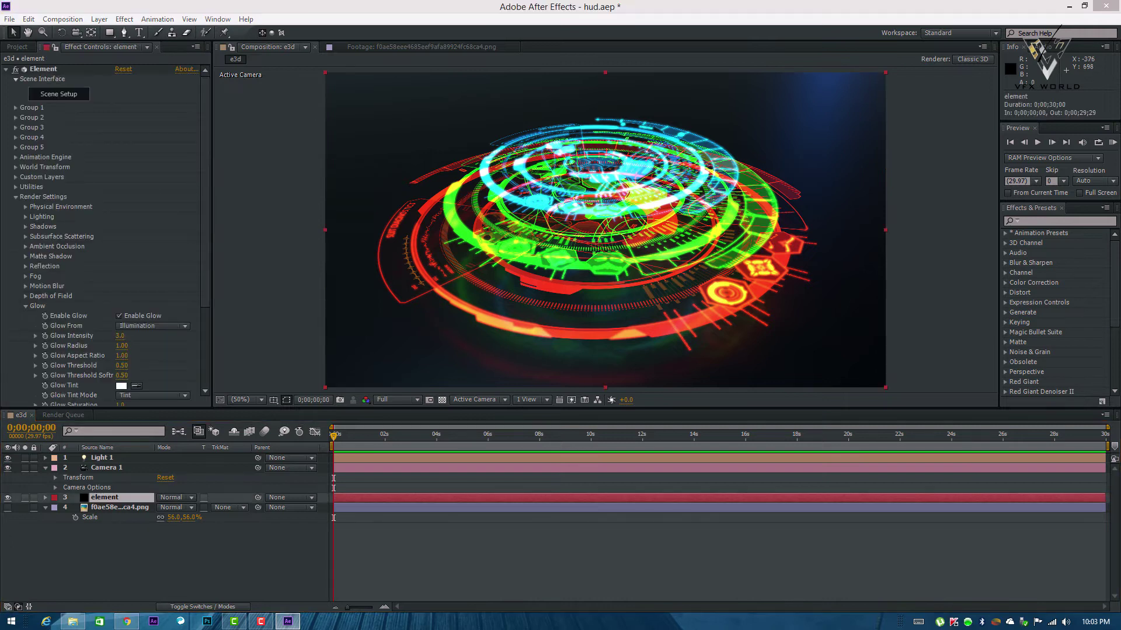
pyautogui.click(43, 68)
pyautogui.click(59, 94)
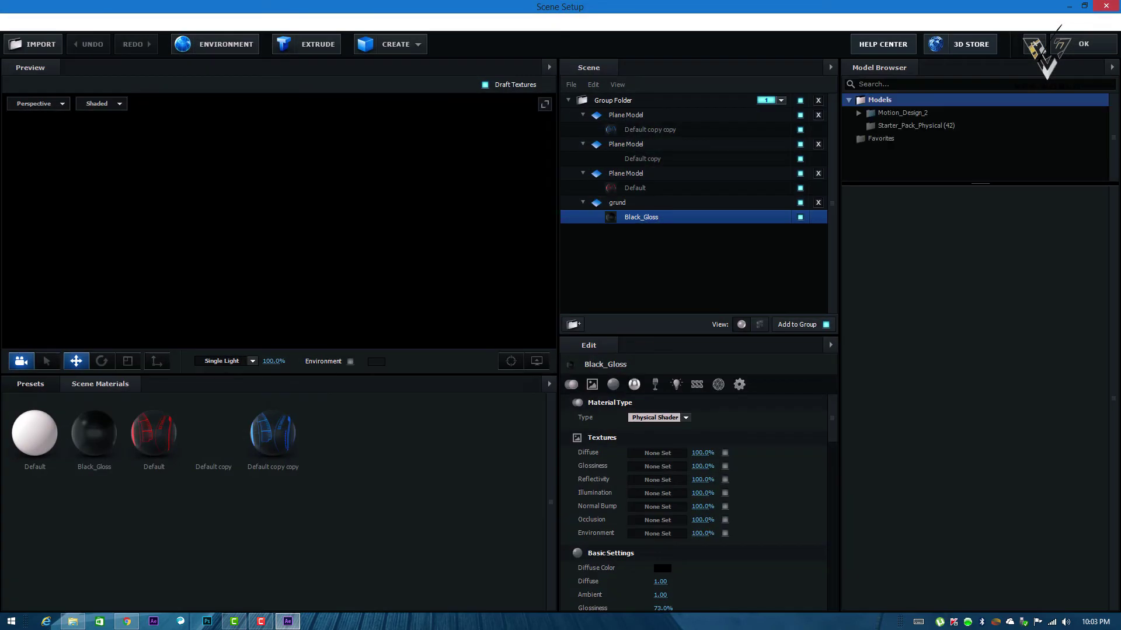
pyautogui.moveTo(281, 233)
pyautogui.mouseDown()
pyautogui.moveTo(315, 219)
pyautogui.moveTo(292, 216)
pyautogui.mouseUp()
pyautogui.click(583, 115)
pyautogui.click(583, 129)
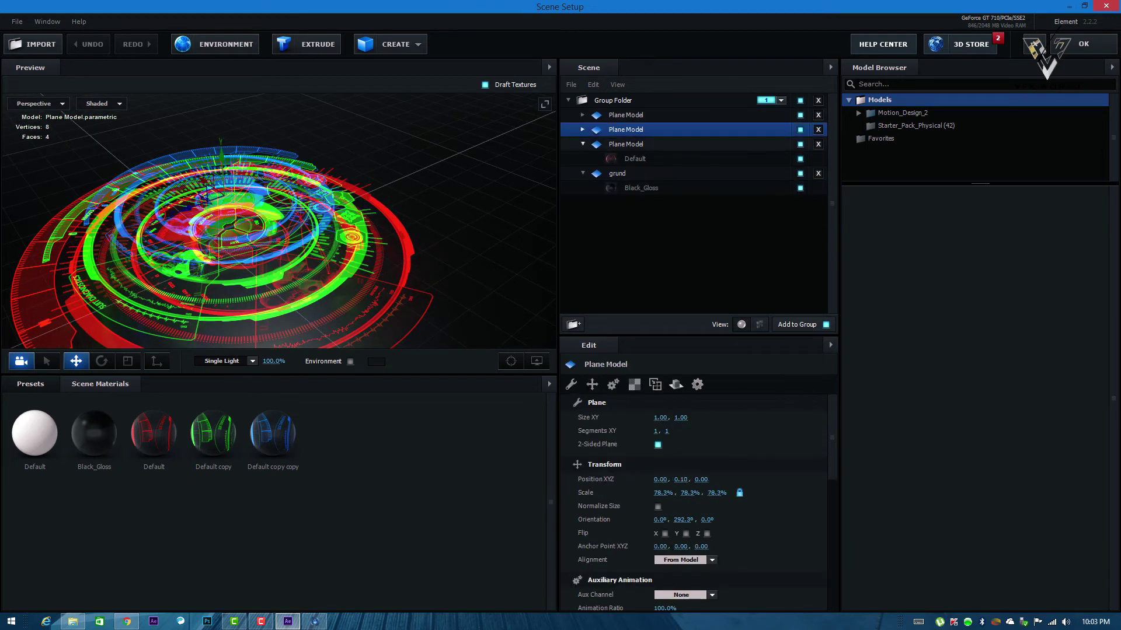
pyautogui.click(583, 144)
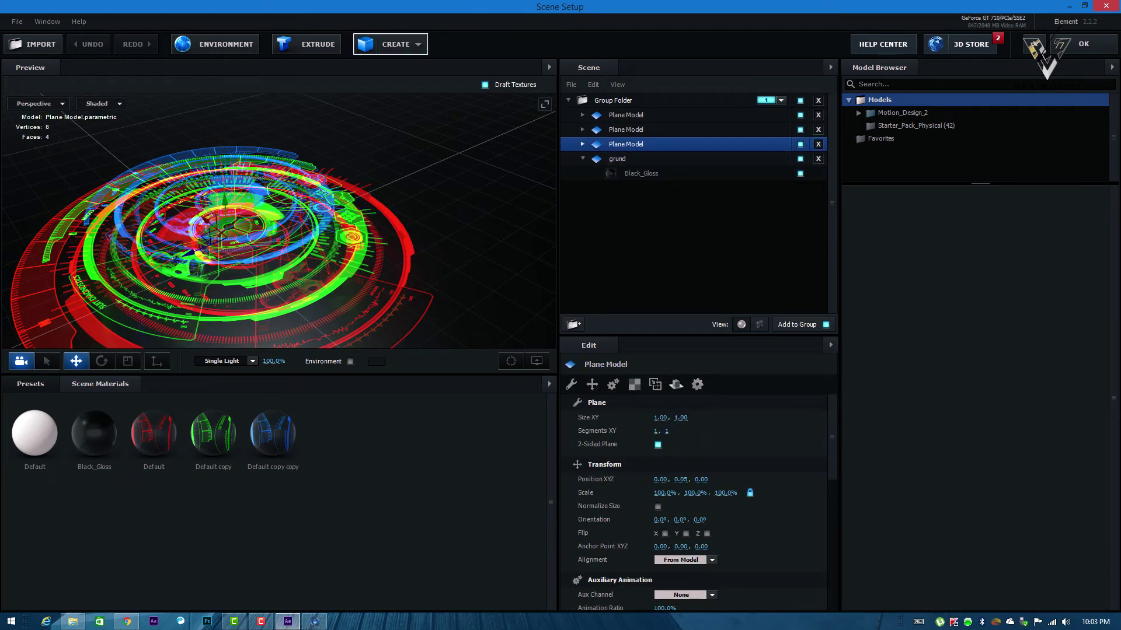
# - Add a sphere model to the scene and scale it down uniformly to about 18.6%
pyautogui.click(390, 44)
pyautogui.click(400, 71)
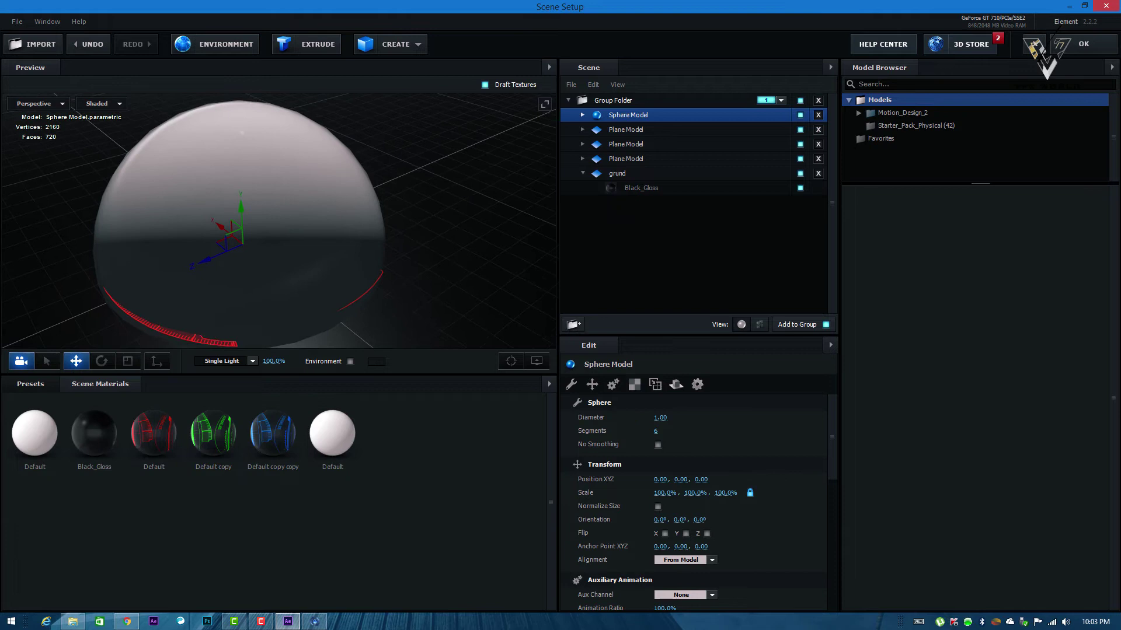
pyautogui.click(128, 362)
pyautogui.moveTo(239, 242); pyautogui.dragTo(199, 285)
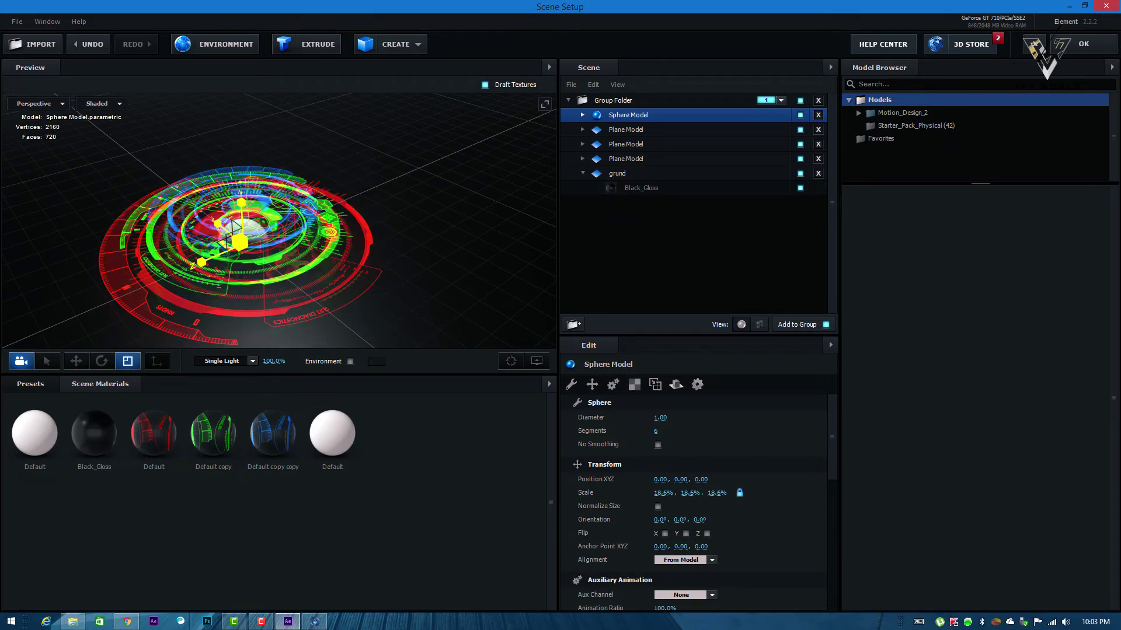
# - Raise the sphere above the HUD planes to a Y position of about 0.26 and shrink it to about 10.9%
pyautogui.click(76, 362)
pyautogui.moveTo(239, 213); pyautogui.dragTo(239, 156)
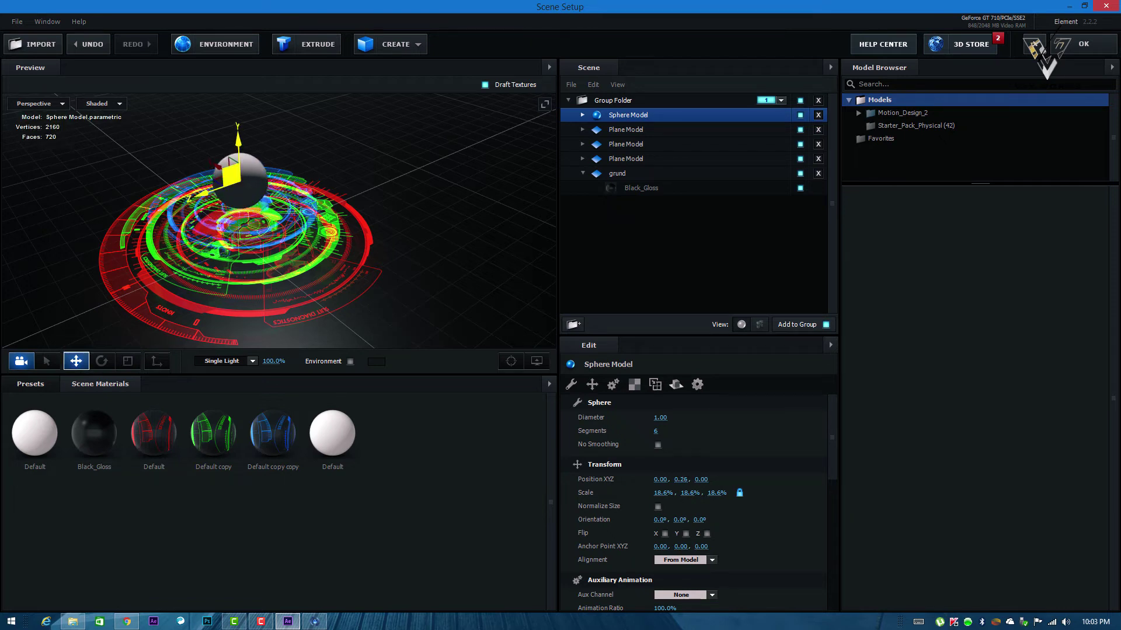
pyautogui.click(128, 362)
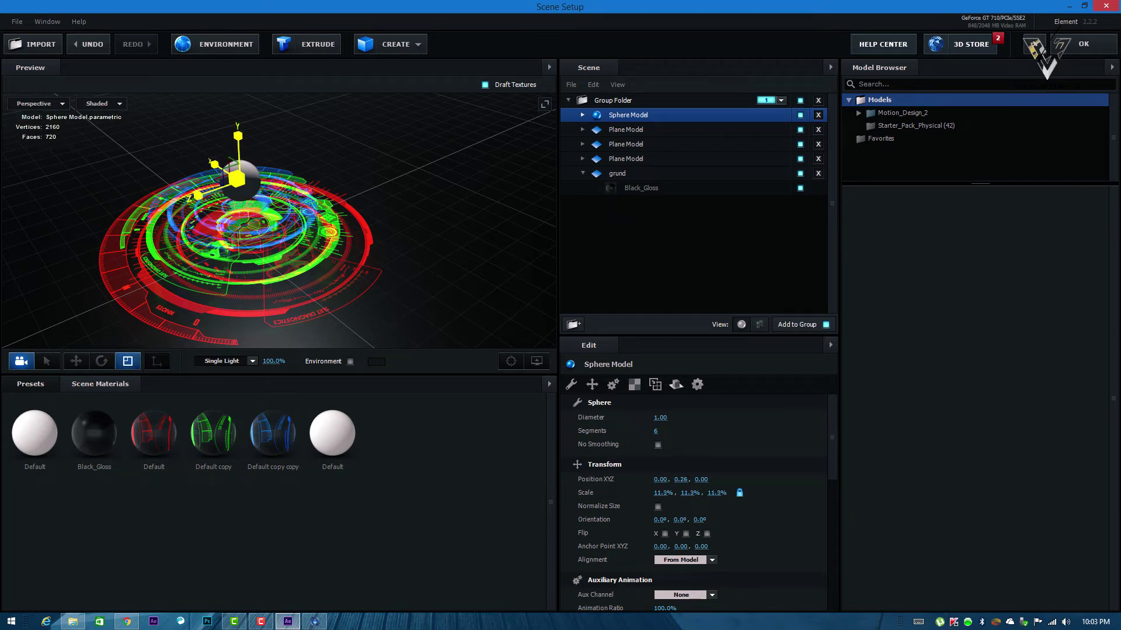
pyautogui.moveTo(292, 234); pyautogui.dragTo(292, 160)
pyautogui.scroll(8, 279, 221)
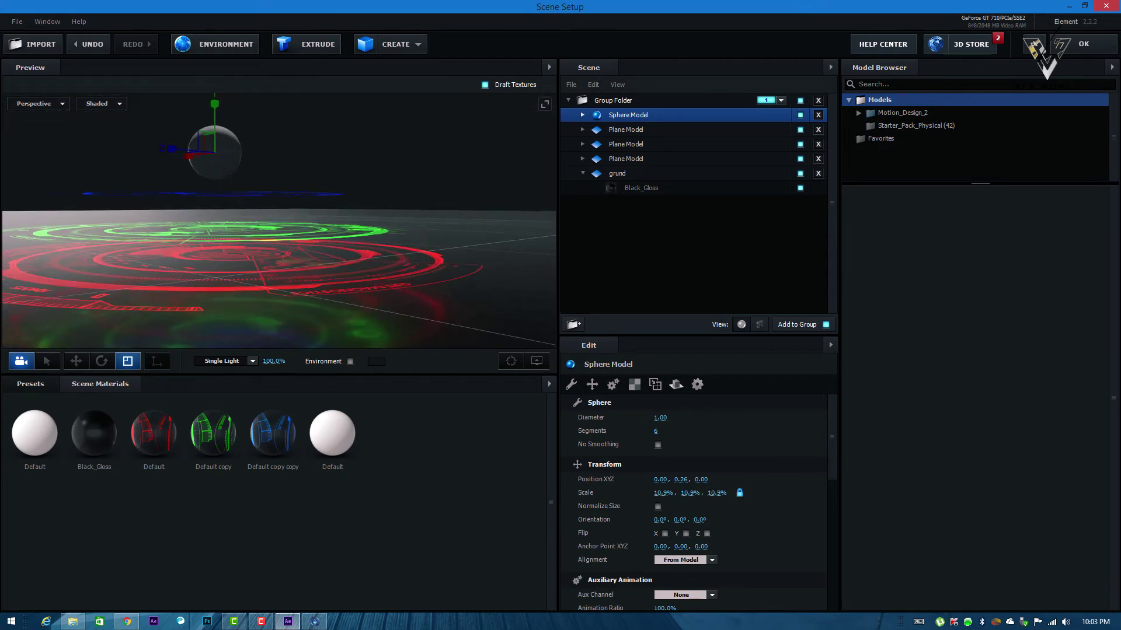
pyautogui.moveTo(279, 221); pyautogui.dragTo(251, 304)
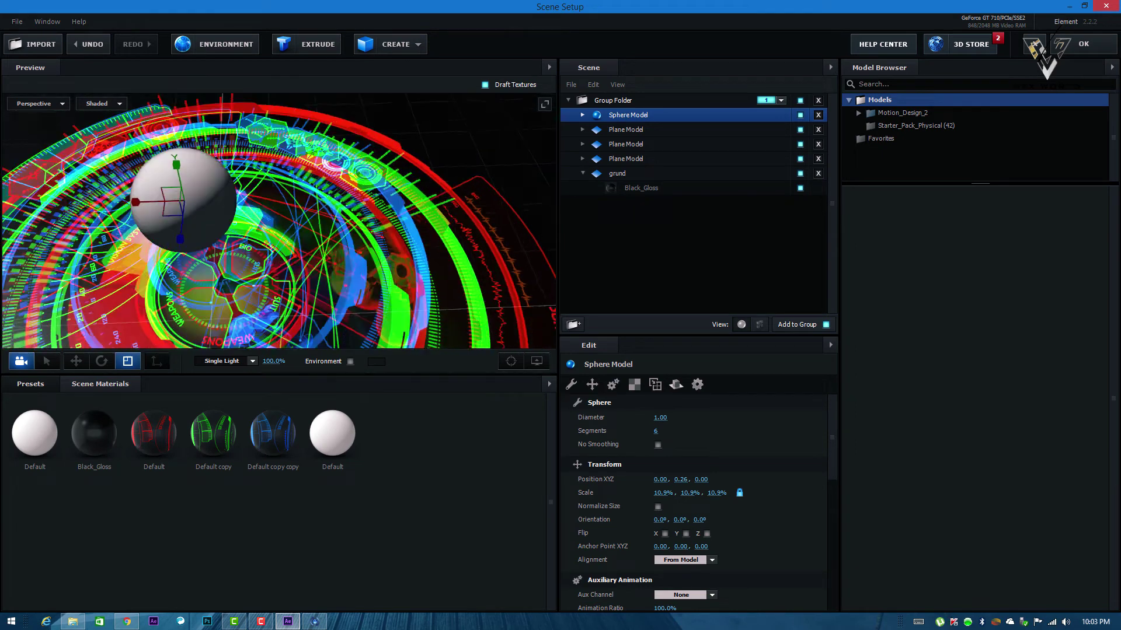
pyautogui.click(76, 362)
pyautogui.moveTo(315, 257); pyautogui.dragTo(285, 231)
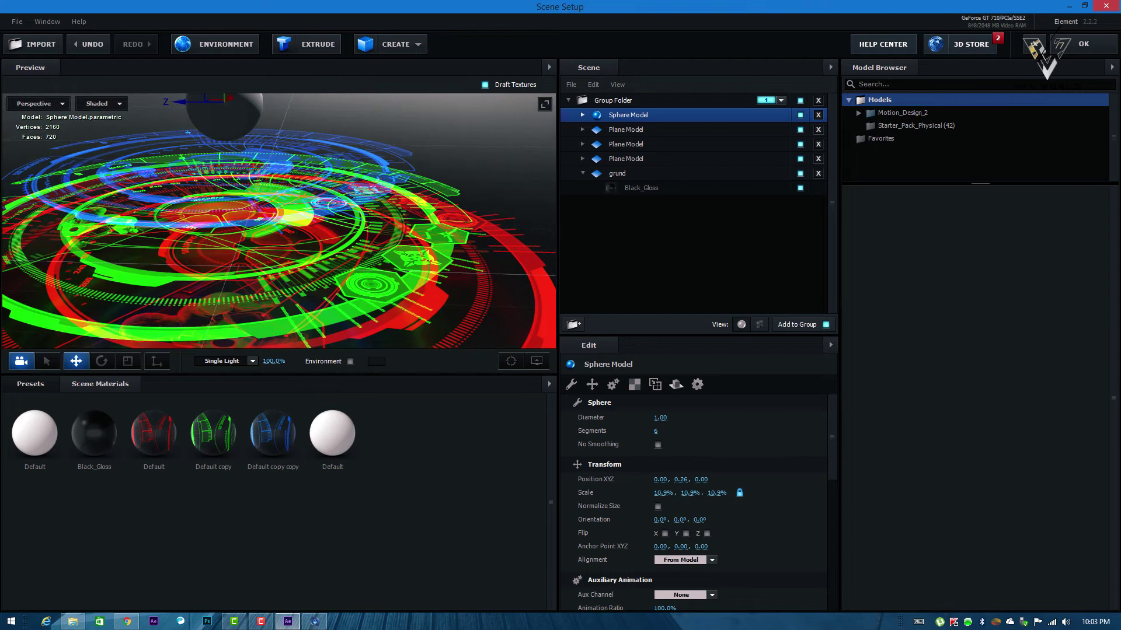
pyautogui.moveTo(274, 192); pyautogui.dragTo(330, 264)
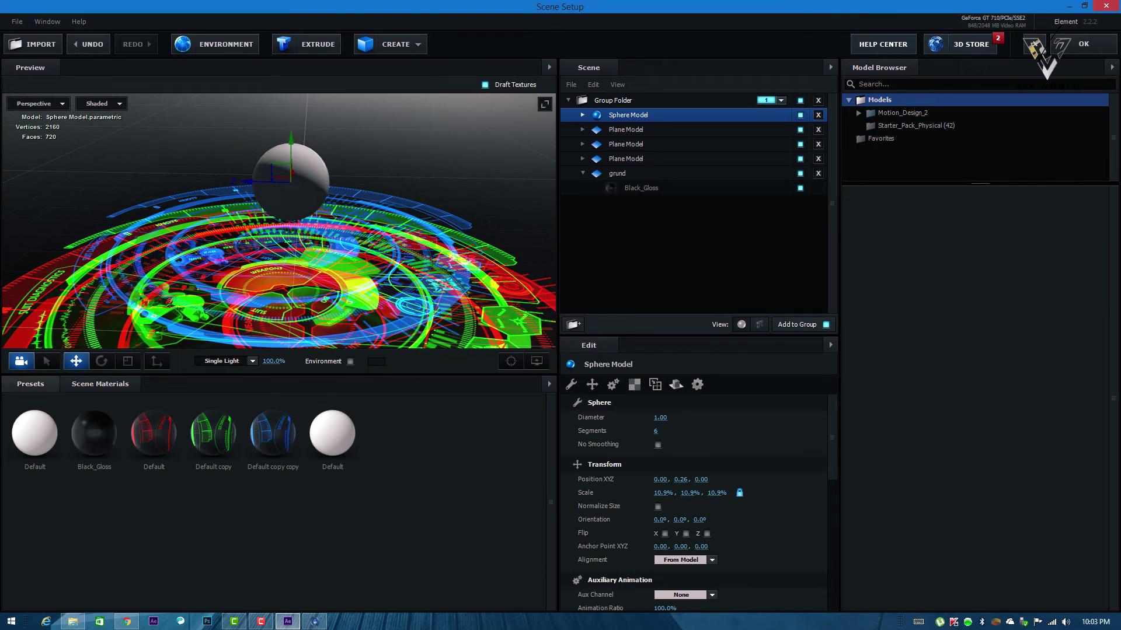
# - Apply the Blue_Wireframe preset from the Physical materials to the sphere
pyautogui.click(31, 385)
pyautogui.click(57, 438)
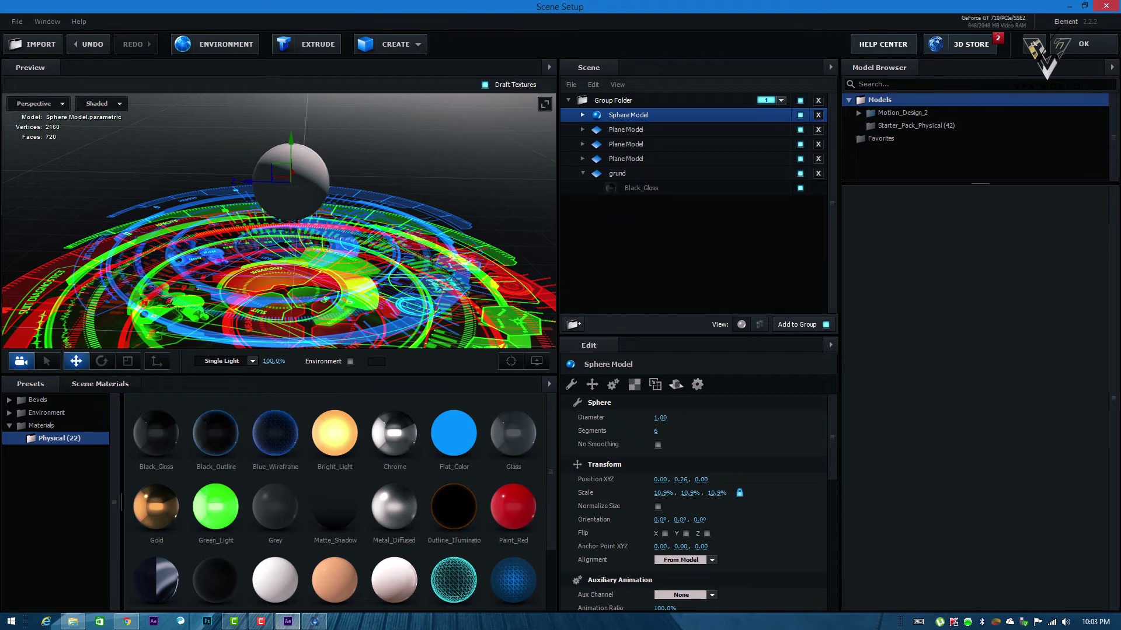
pyautogui.doubleClick(274, 433)
pyautogui.moveTo(310, 257); pyautogui.dragTo(341, 265)
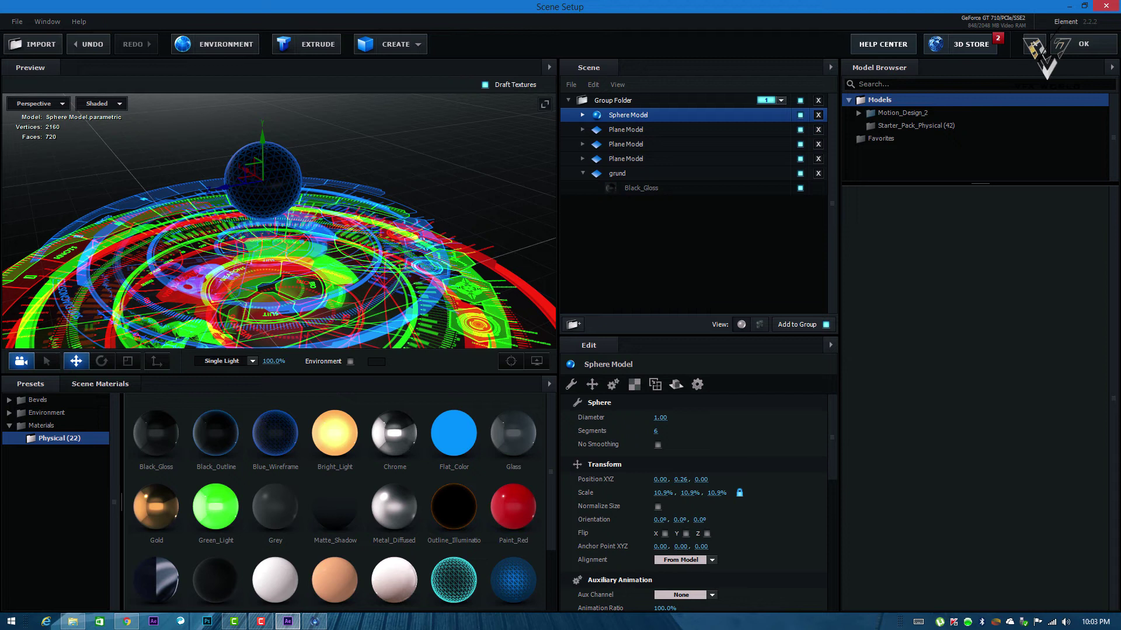
# - Set the sphere material's wireframe fill mode to Lines Only and its width to about 1.43
pyautogui.click(583, 114)
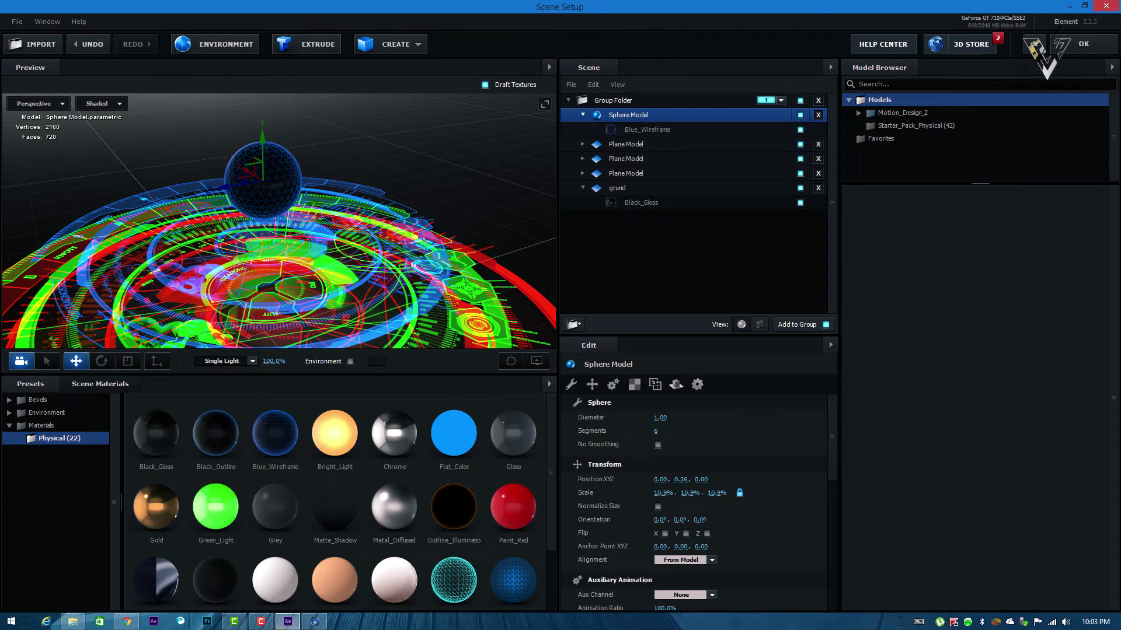
pyautogui.click(647, 130)
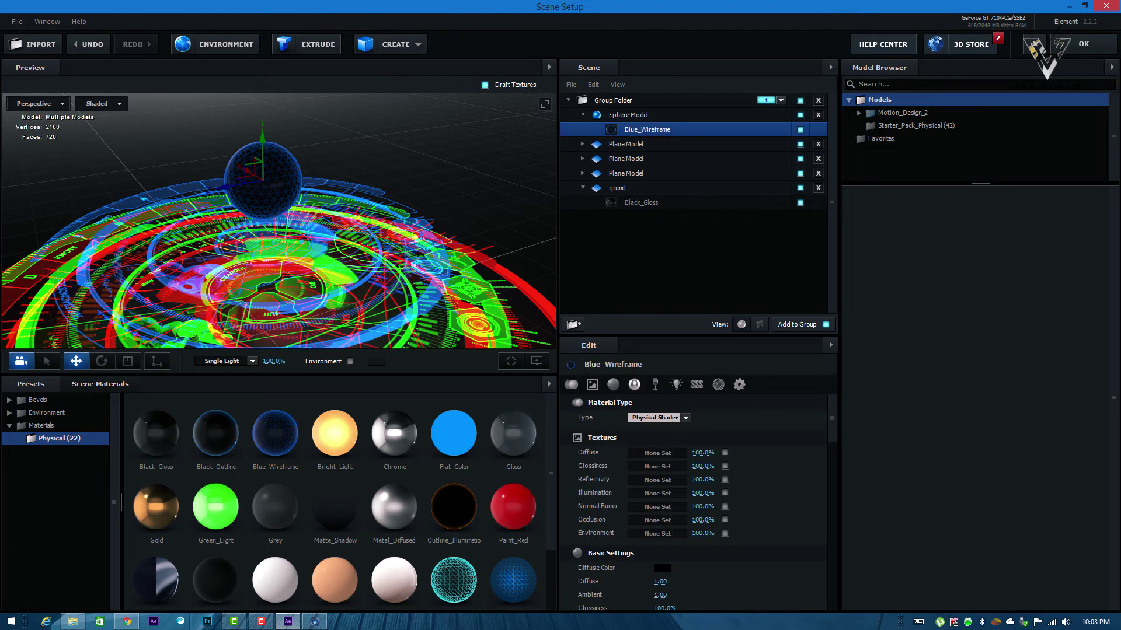
pyautogui.scroll(-10, 695, 502)
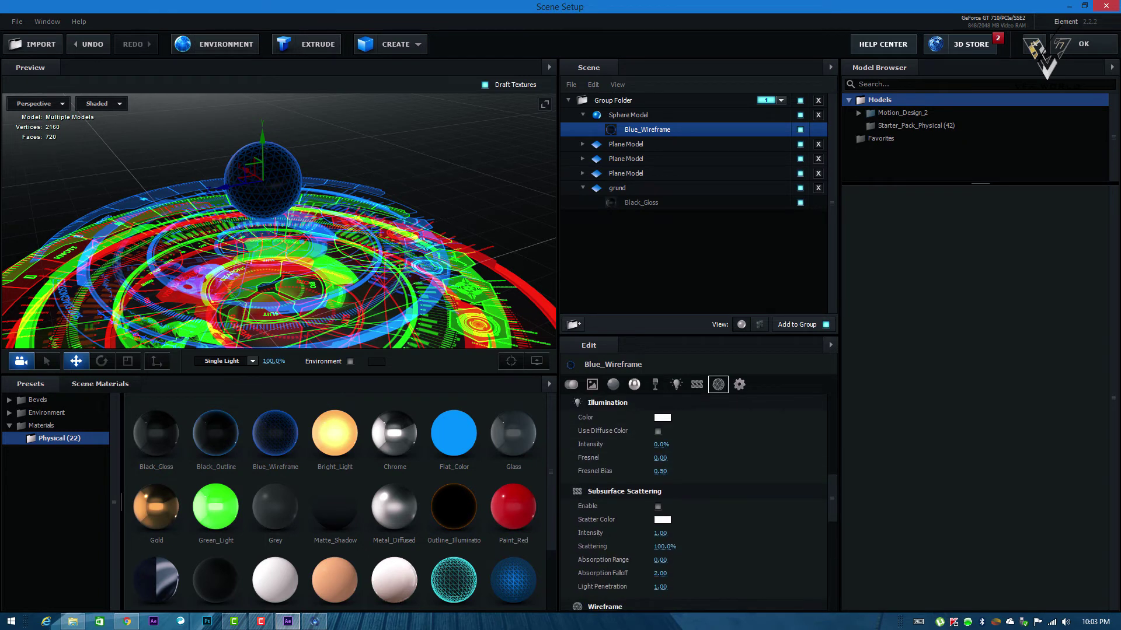
pyautogui.click(718, 384)
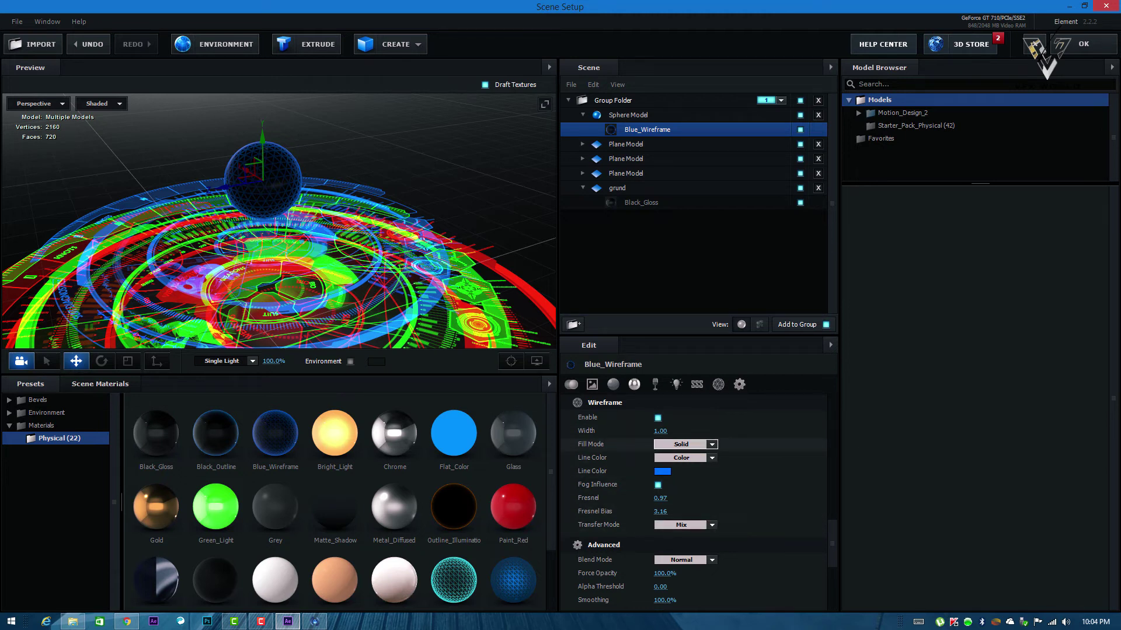
pyautogui.click(686, 444)
pyautogui.click(691, 461)
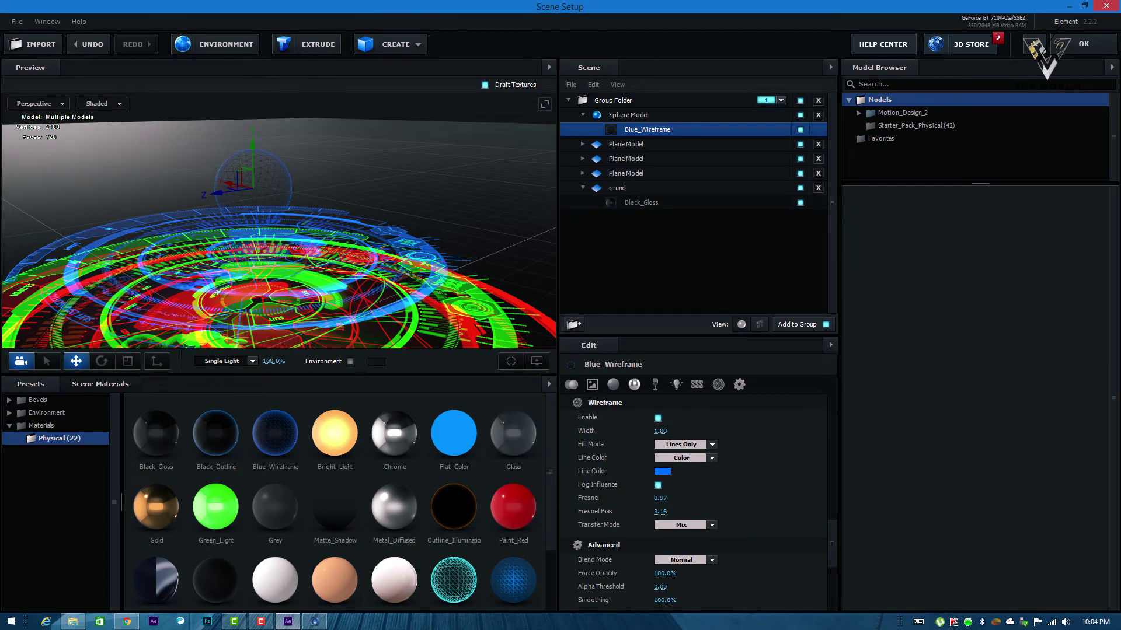
pyautogui.moveTo(660, 431); pyautogui.dragTo(693, 432)
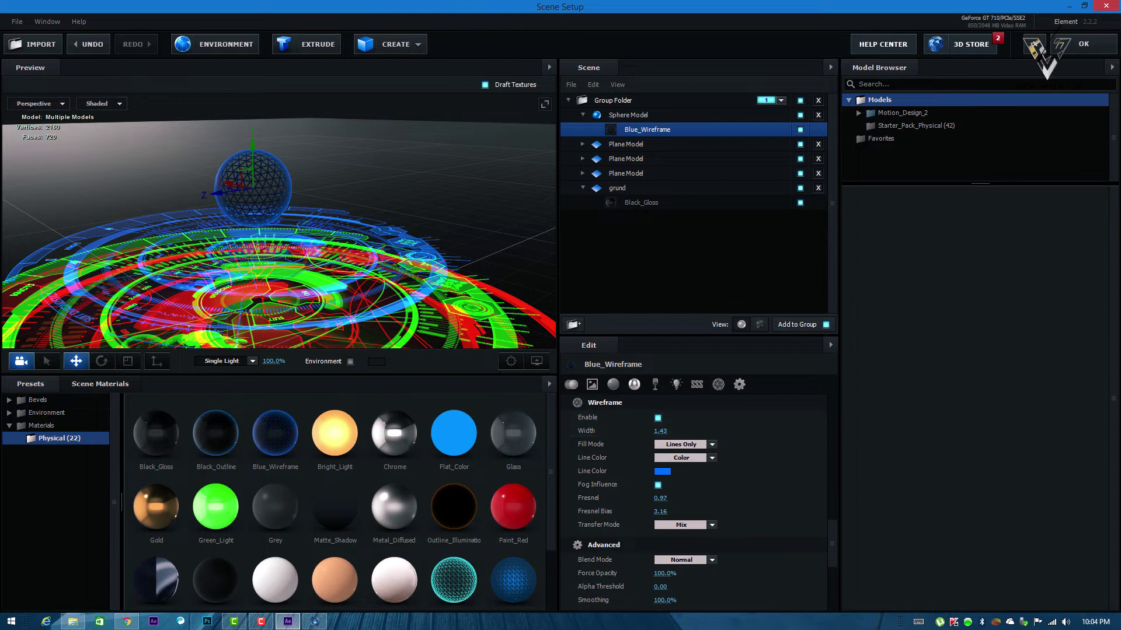
# - Change the sphere material's wireframe line color to orange
pyautogui.click(662, 471)
pyautogui.moveTo(716, 474); pyautogui.dragTo(716, 553)
pyautogui.moveTo(716, 554); pyautogui.dragTo(716, 548)
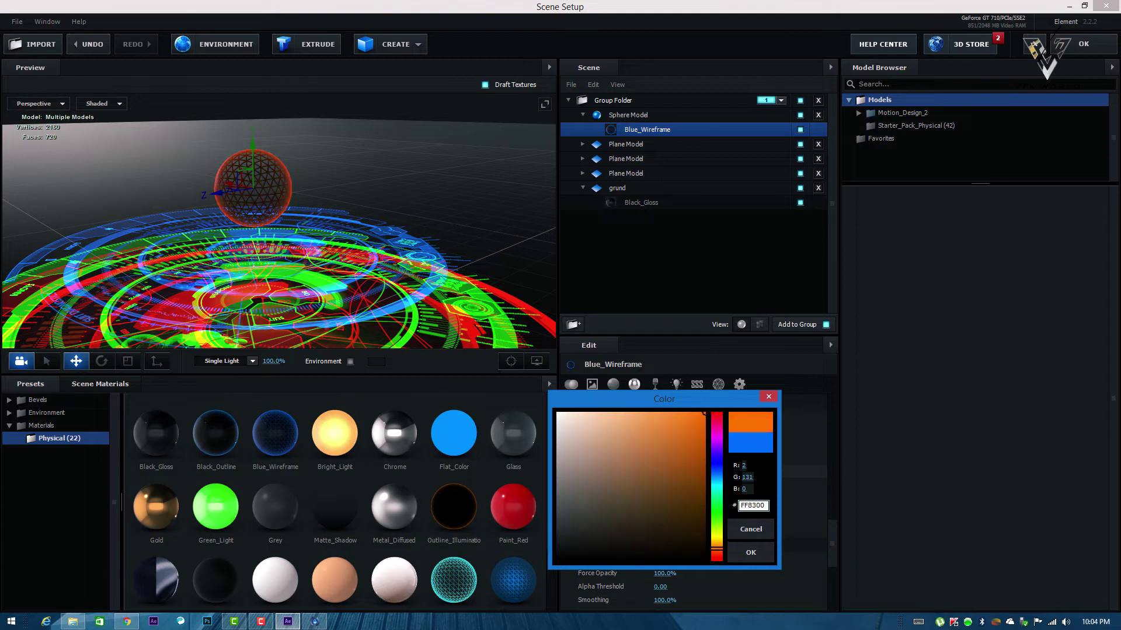
pyautogui.click(750, 552)
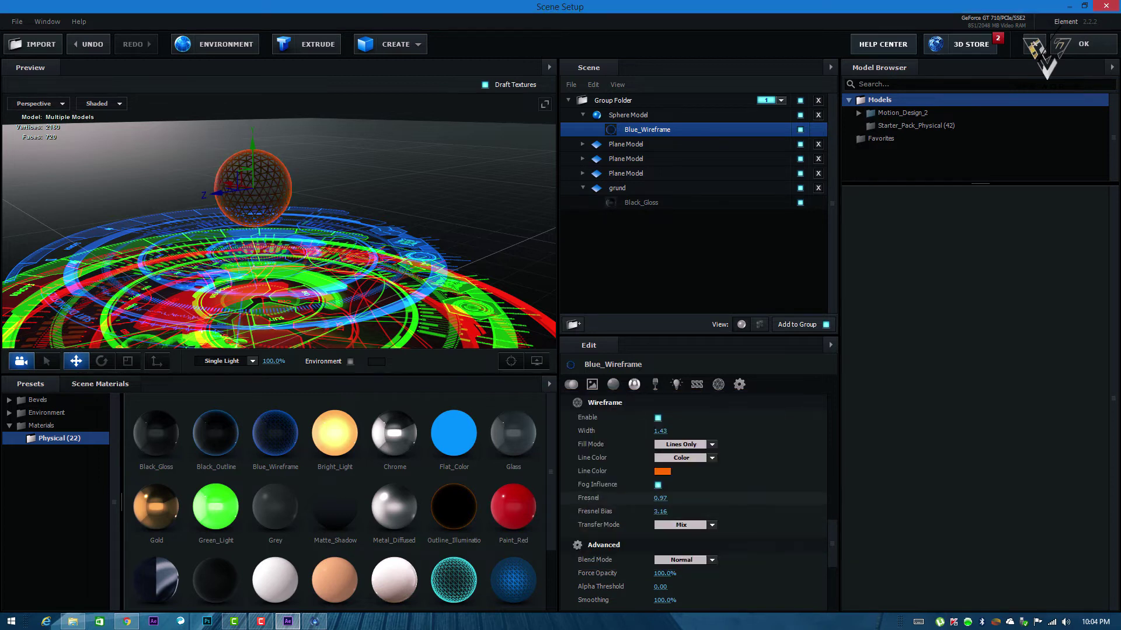
# - Set the wireframe's Fresnel to about 0.73 and Fresnel Bias to about 2.98, and accept the scene changes
pyautogui.moveTo(660, 511)
pyautogui.mouseDown()
pyautogui.moveTo(674, 511)
pyautogui.moveTo(634, 498)
pyautogui.moveTo(672, 497)
pyautogui.mouseUp()
pyautogui.moveTo(280, 233); pyautogui.dragTo(408, 233)
pyautogui.moveTo(251, 140); pyautogui.dragTo(204, 199)
pyautogui.moveTo(315, 245); pyautogui.dragTo(204, 190)
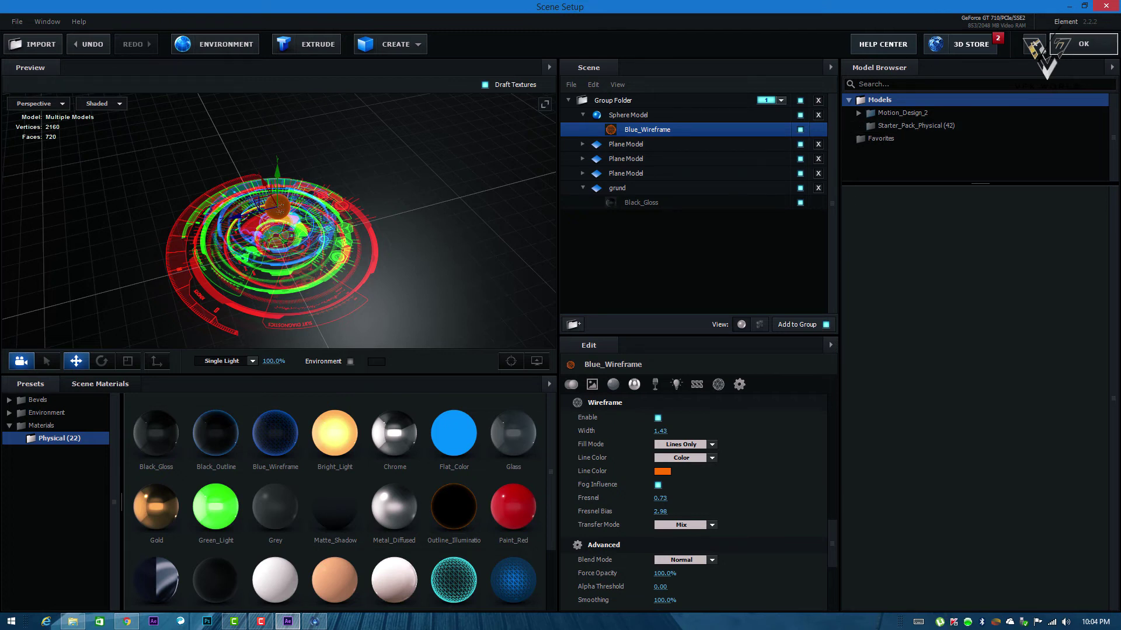
pyautogui.click(1081, 43)
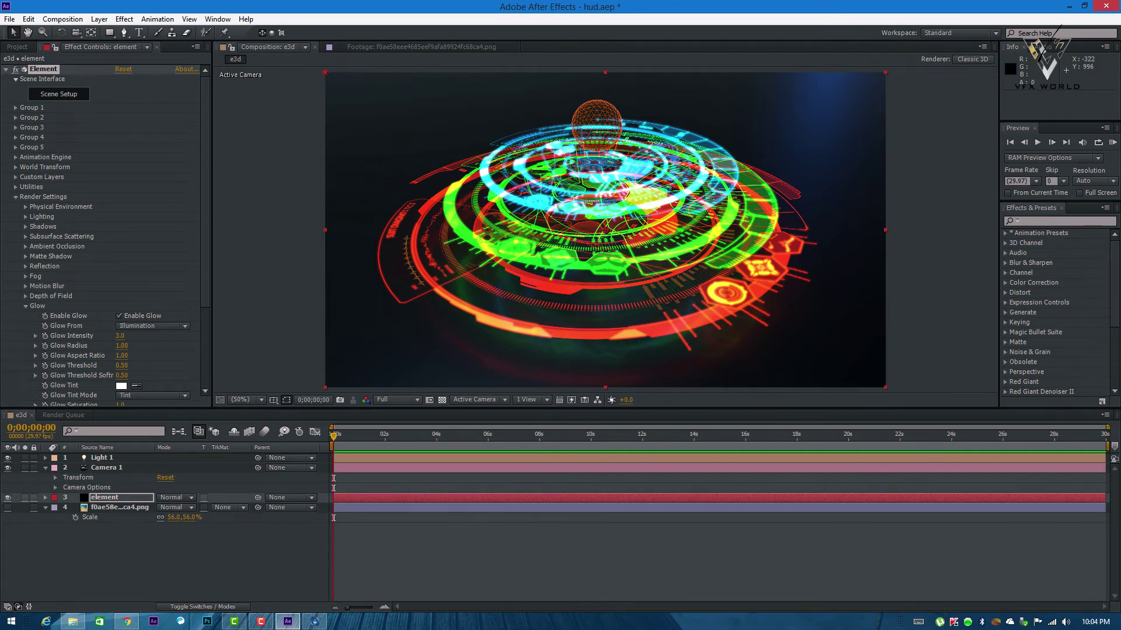
pyautogui.click(206, 559)
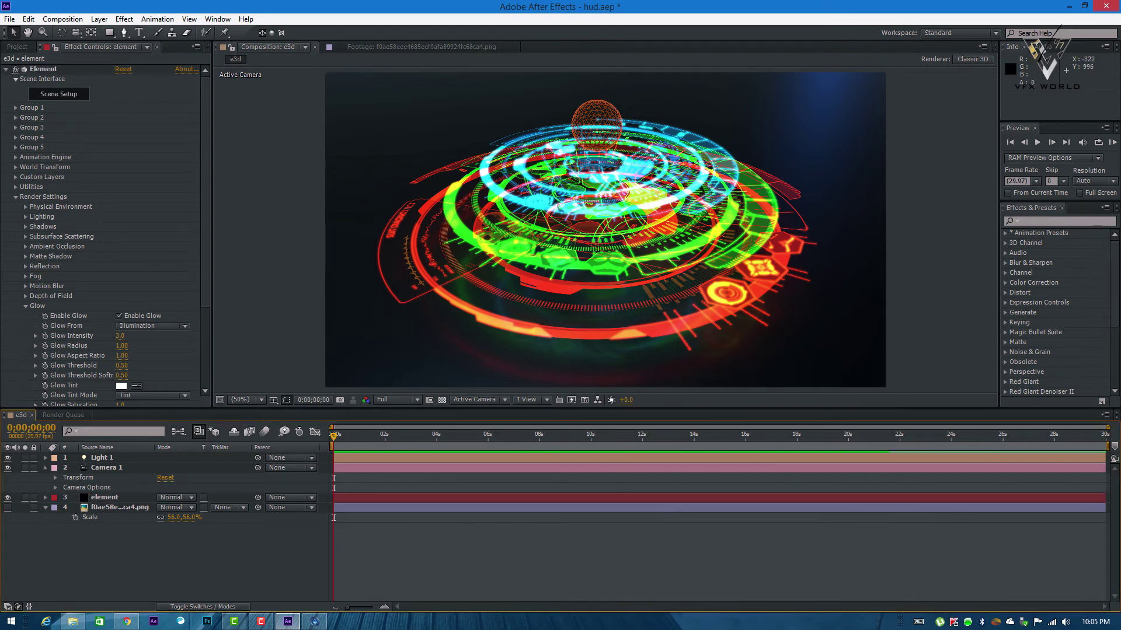
# - Set initial keyframes on all of Camera 1's transform properties at the start of the composition
pyautogui.click(45, 468)
pyautogui.click(106, 468)
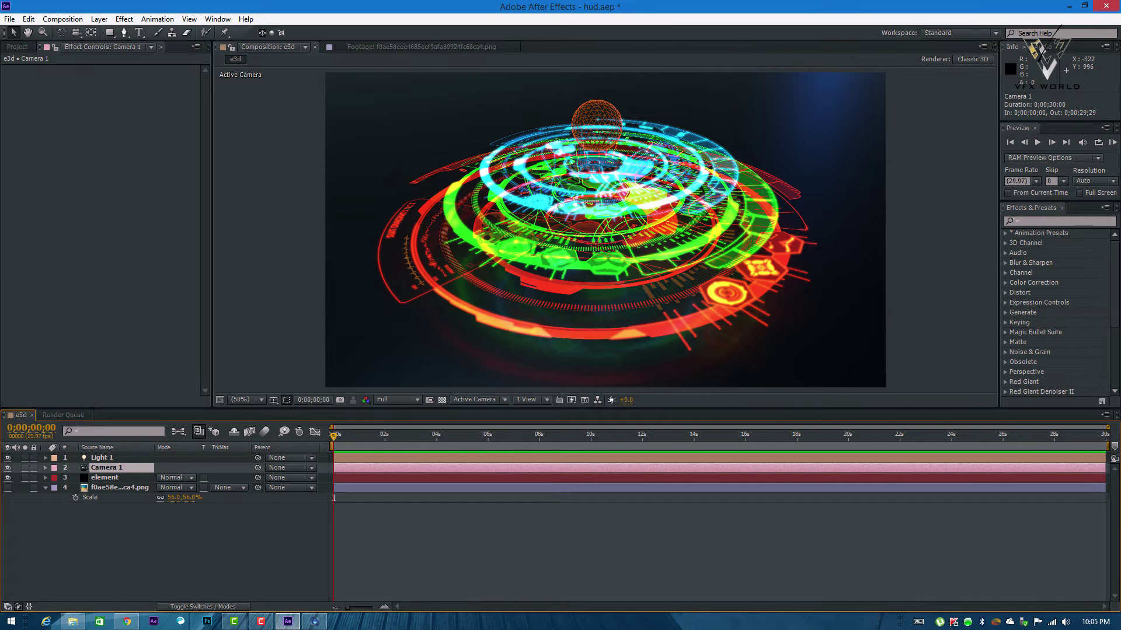
pyautogui.click(45, 469)
pyautogui.click(56, 478)
pyautogui.moveTo(75, 488); pyautogui.dragTo(75, 537)
# - Move the current time to 0;00;05;29 and end the work area there
pyautogui.moveTo(333, 436); pyautogui.dragTo(471, 436)
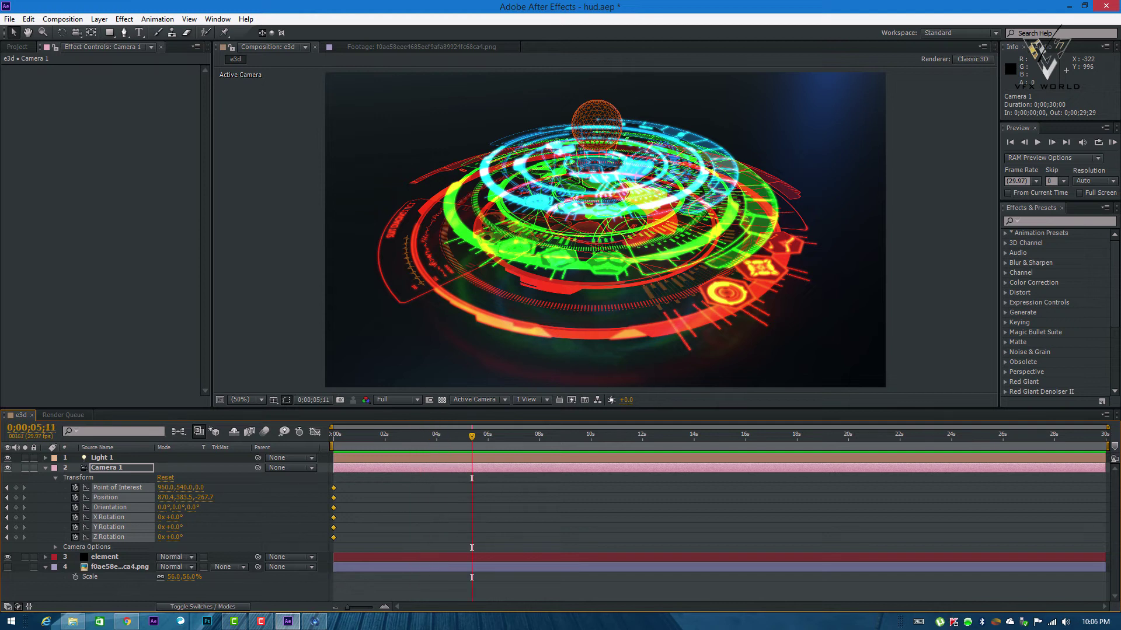
pyautogui.moveTo(472, 436); pyautogui.dragTo(488, 435)
pyautogui.press('n')
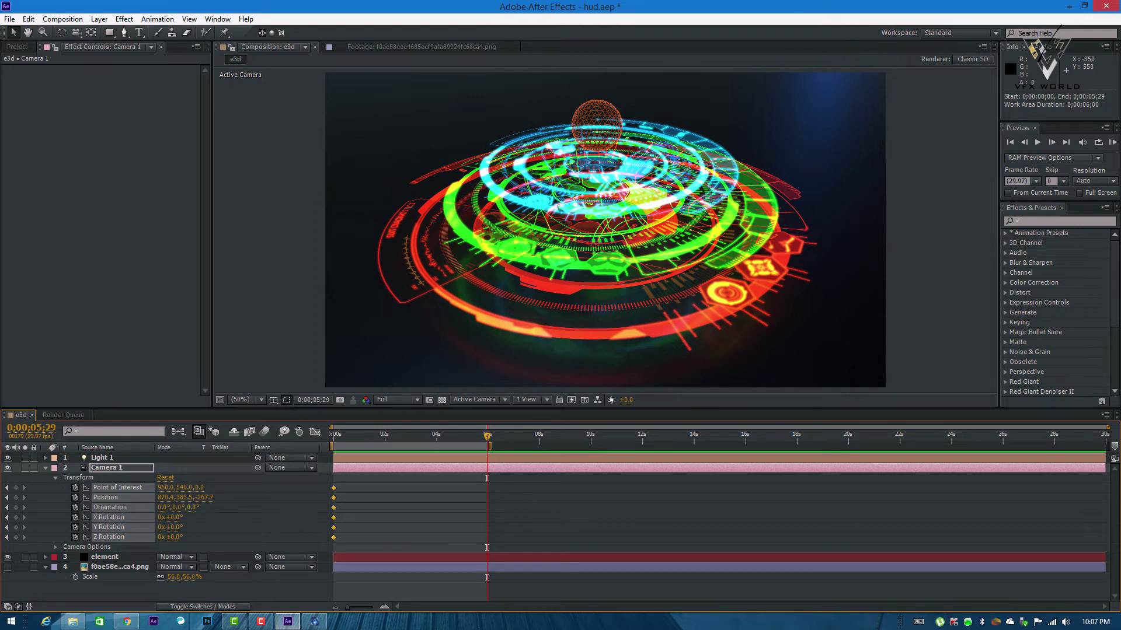
# - Keyframe Camera 1's Z orientation at 30° at 0;00;05;29 and lower the preview resolution to Quarter
pyautogui.moveTo(192, 508); pyautogui.dragTo(194, 508)
pyautogui.click(397, 400)
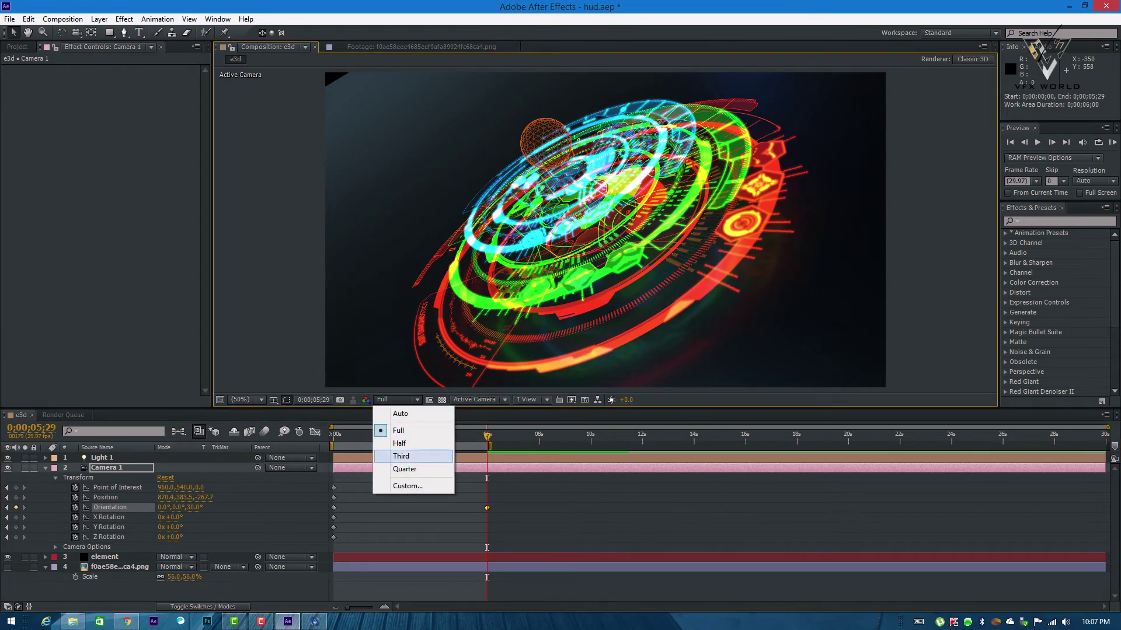
pyautogui.click(405, 469)
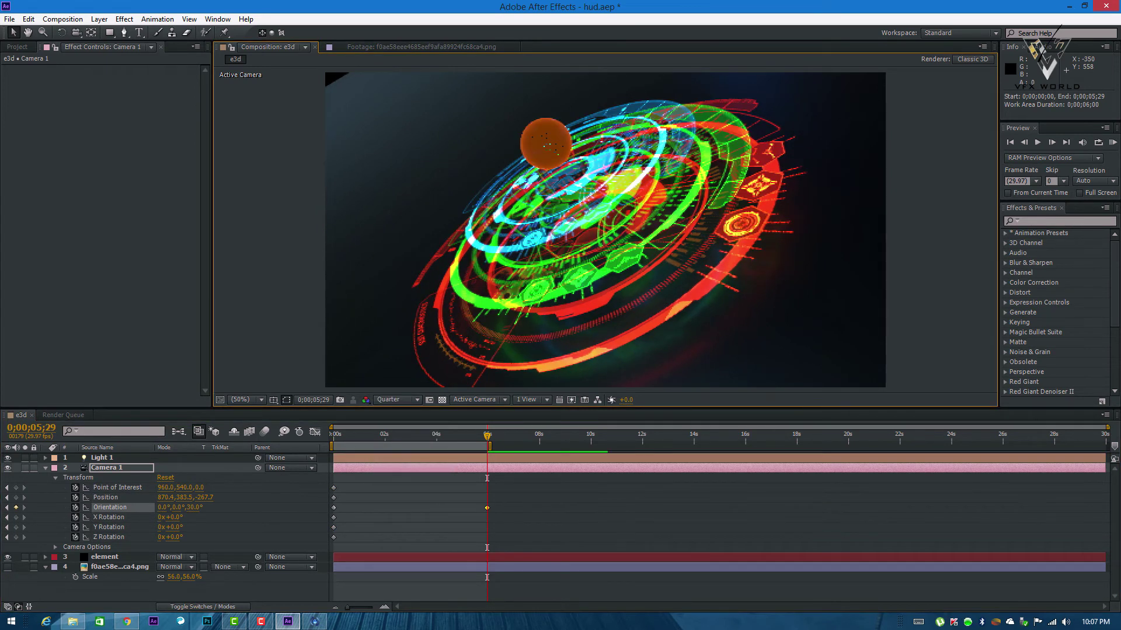
# - Set Camera 1's Z orientation to 25° at 0;00;05;29 and to about 352° at the first frame
pyautogui.moveTo(194, 507)
pyautogui.mouseDown()
pyautogui.moveTo(210, 508)
pyautogui.moveTo(192, 507)
pyautogui.mouseUp()
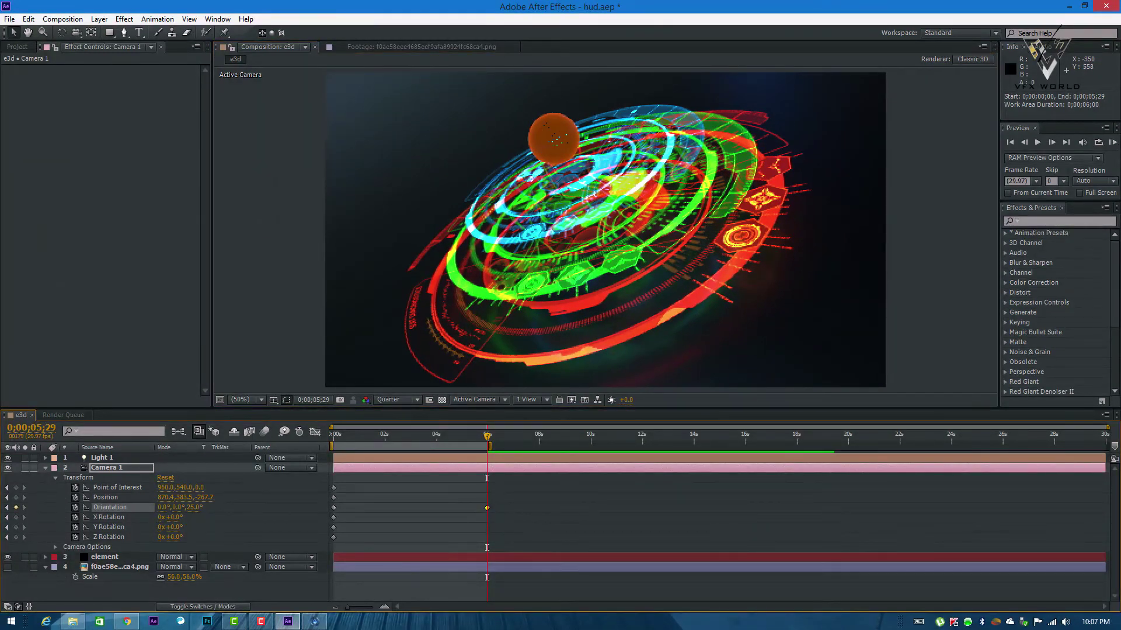
pyautogui.press('Home')
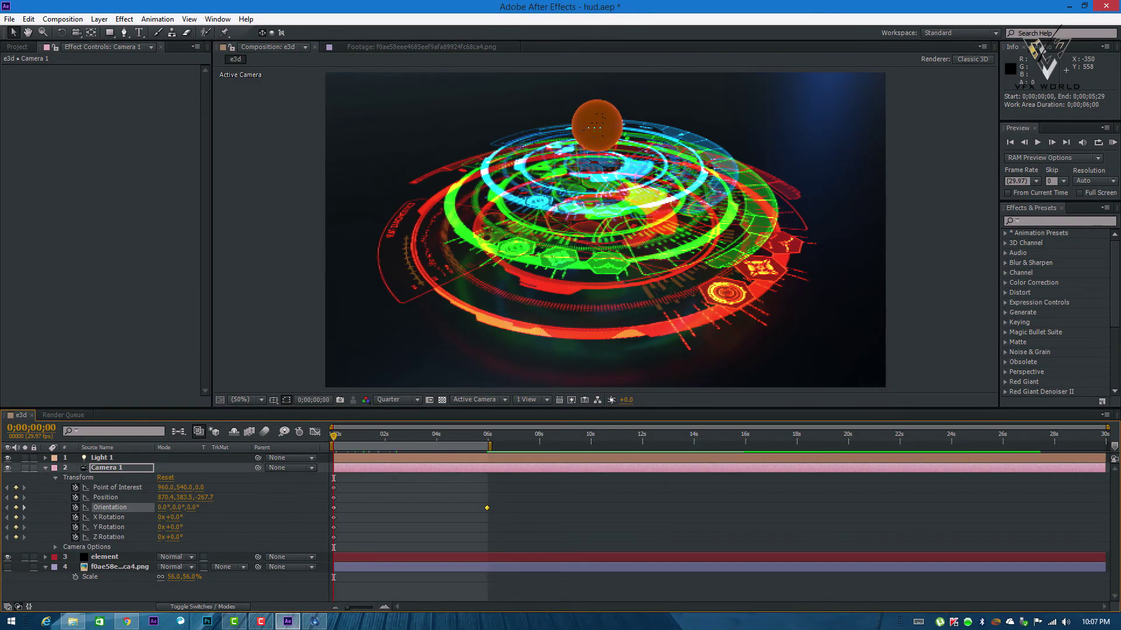
pyautogui.moveTo(193, 508); pyautogui.dragTo(191, 507)
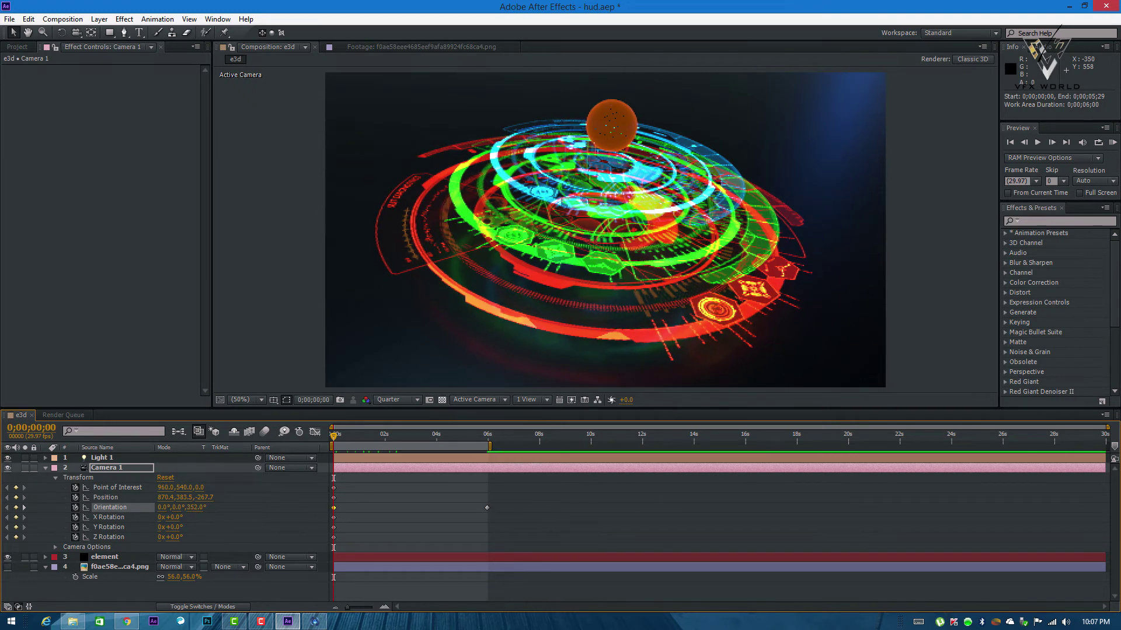
# - Set Camera 1's Y position to about 426.5 at the first frame, and keyframe its position at about 943.4, 396.5, -214.7 at 0;00;05;29
pyautogui.moveTo(183, 497); pyautogui.dragTo(214, 498)
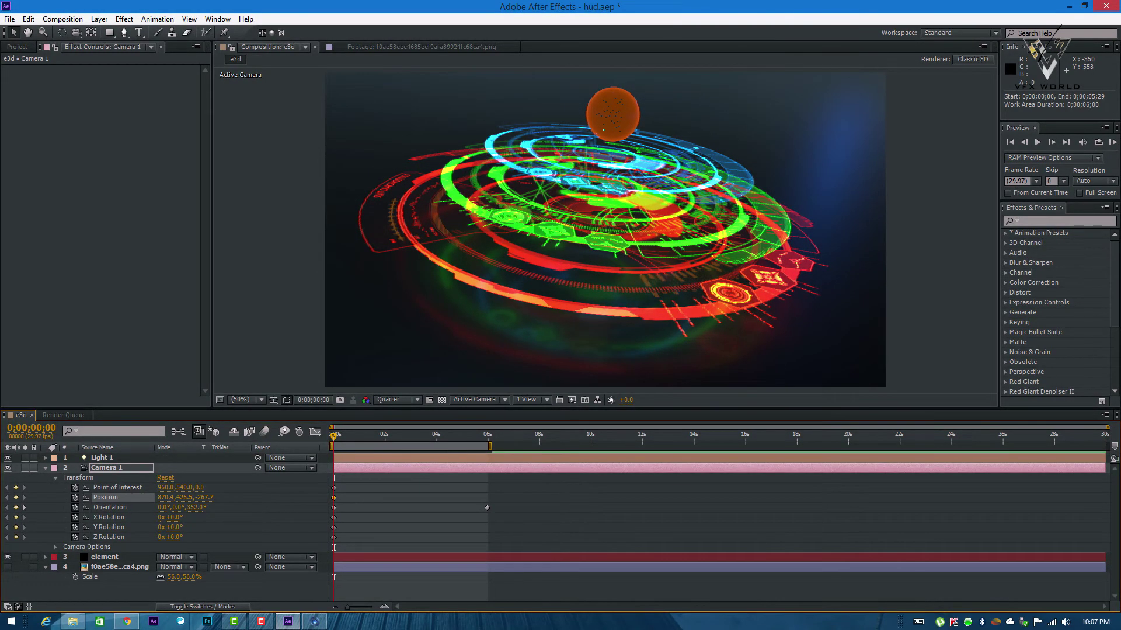
pyautogui.moveTo(333, 437); pyautogui.dragTo(454, 436)
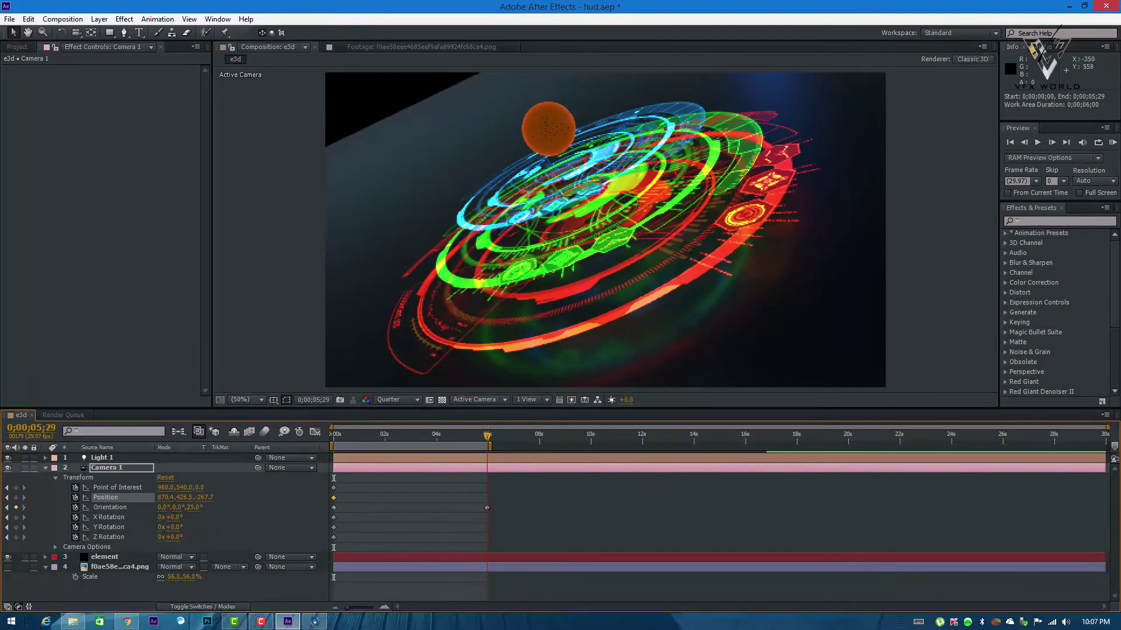
pyautogui.moveTo(184, 498); pyautogui.dragTo(207, 497)
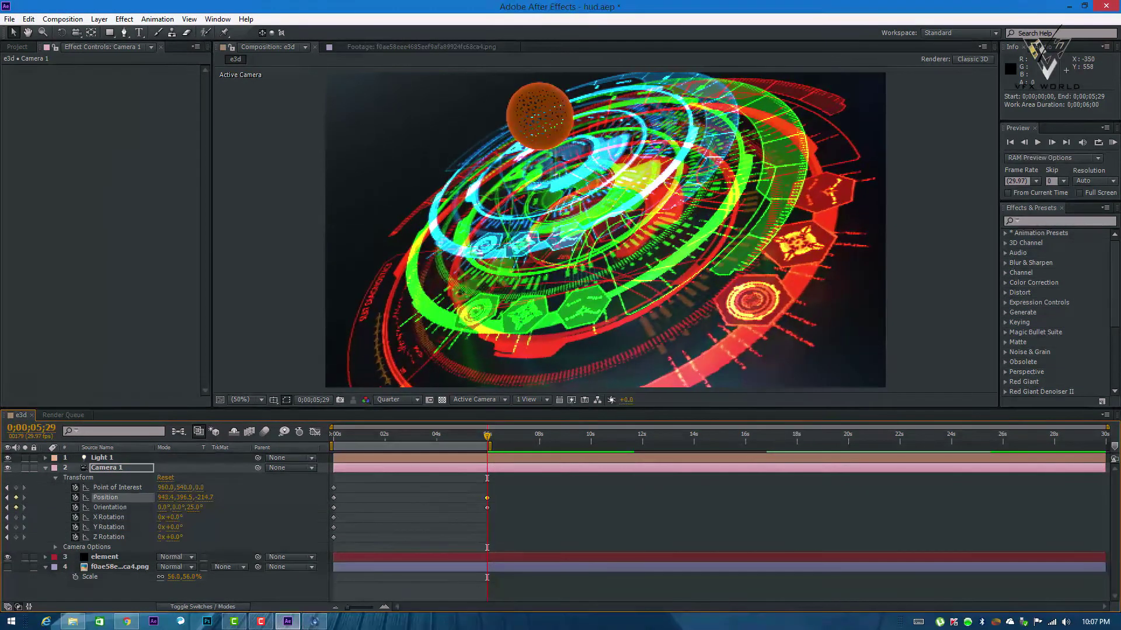
# - Return to the first frame and pull Camera 1 back from the HUD rings to position about 842.8, 391.5, -350.3
pyautogui.moveTo(487, 436); pyautogui.dragTo(334, 437)
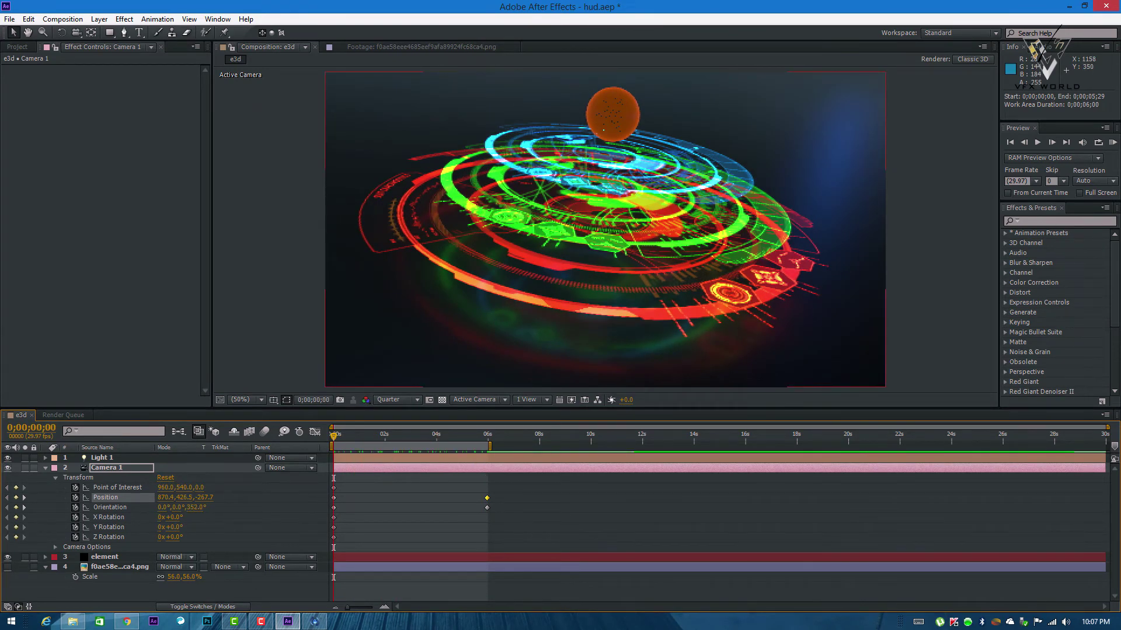
pyautogui.rightClick(664, 175)
pyautogui.click(77, 33)
pyautogui.moveTo(472, 206); pyautogui.dragTo(566, 335)
# - Try orbiting Camera 1 around the HUD rings at the first frame, and undo the orbits
pyautogui.scroll(-4, 669, 214)
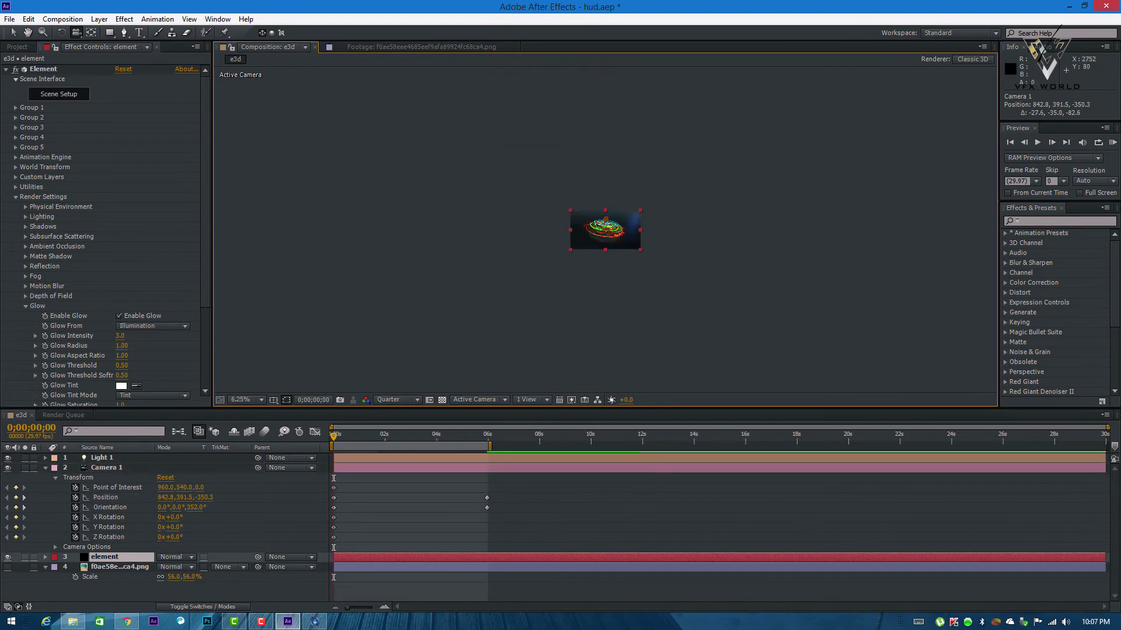
pyautogui.moveTo(669, 219); pyautogui.dragTo(668, 263)
pyautogui.scroll(1, 667, 263)
pyautogui.click(246, 400)
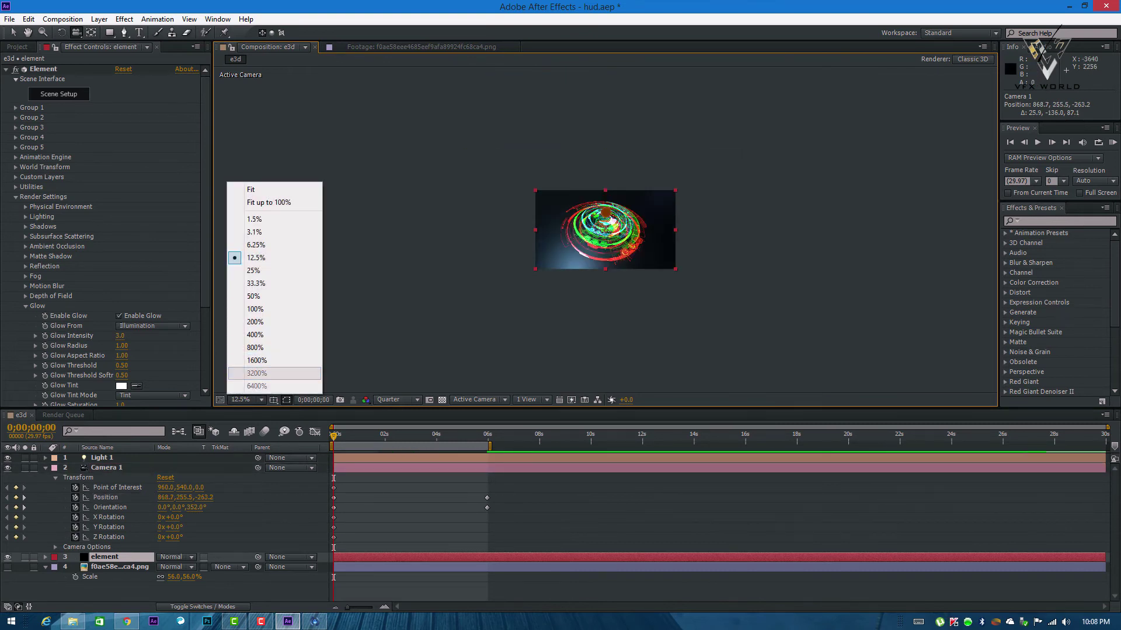
pyautogui.moveTo(437, 342); pyautogui.dragTo(405, 338)
pyautogui.hotkey('ctrl', 'z')
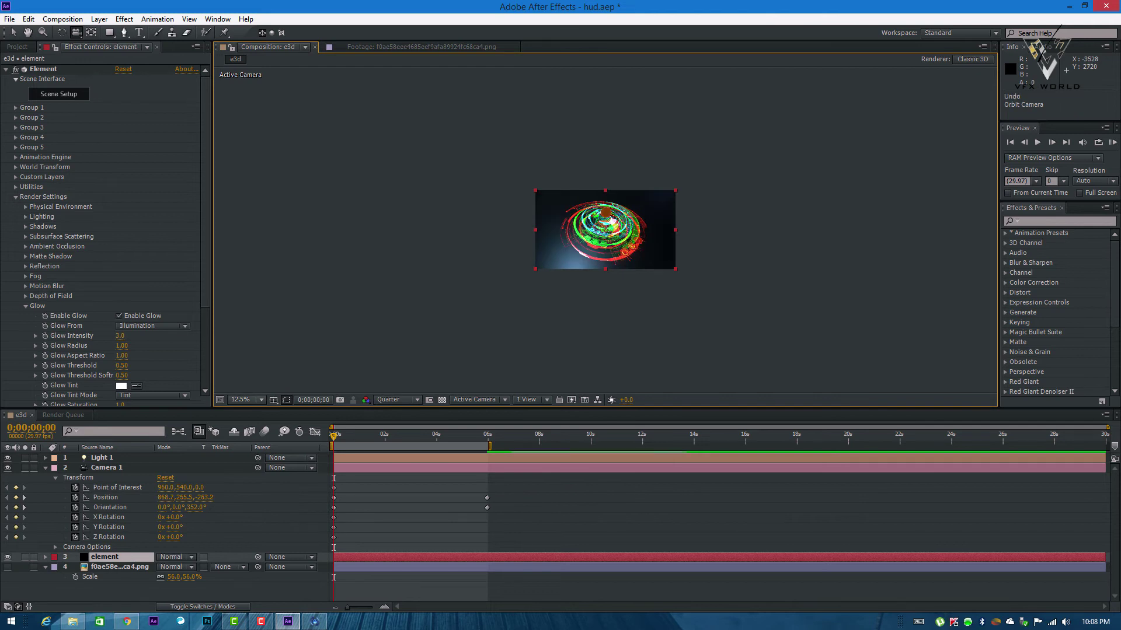
pyautogui.click(245, 400)
pyautogui.click(274, 203)
pyautogui.hotkey('ctrl', 'z')
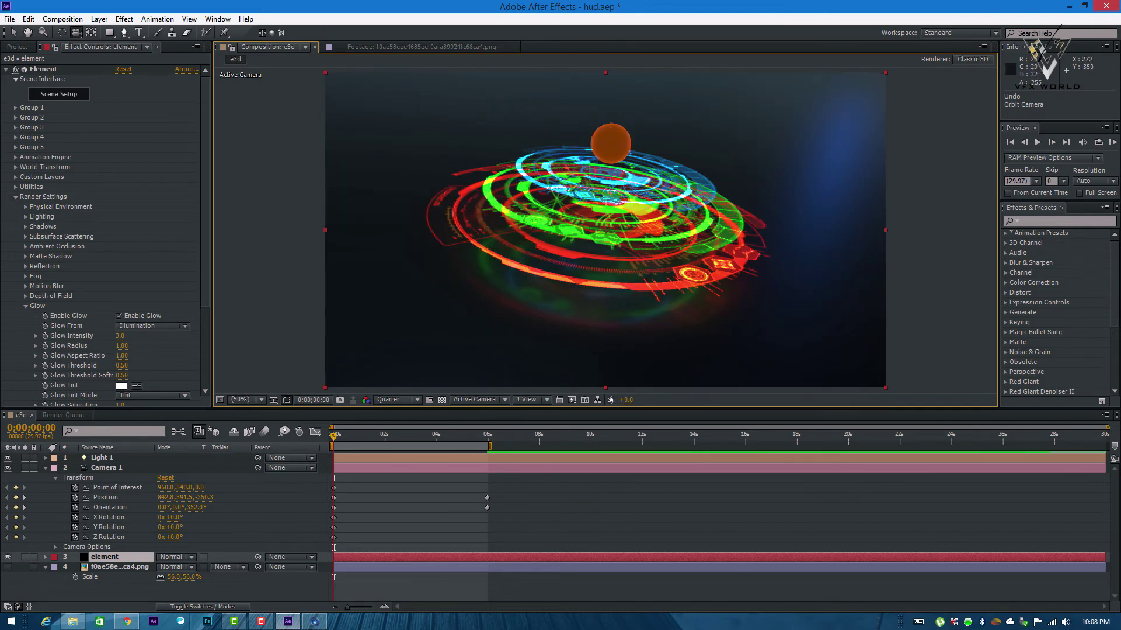
# - Track Camera 1 sideways at the first frame to position about 825.6, 387.9, -343.1 and preview the animation
pyautogui.click(77, 33)
pyautogui.click(140, 58)
pyautogui.moveTo(469, 338); pyautogui.dragTo(477, 366)
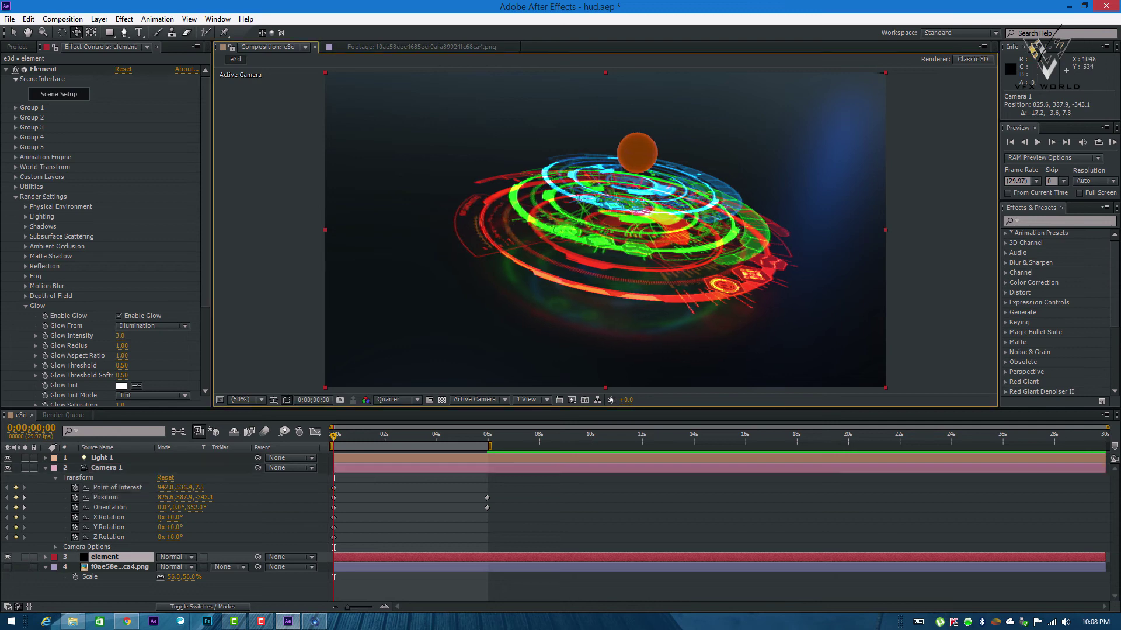
pyautogui.press('space')
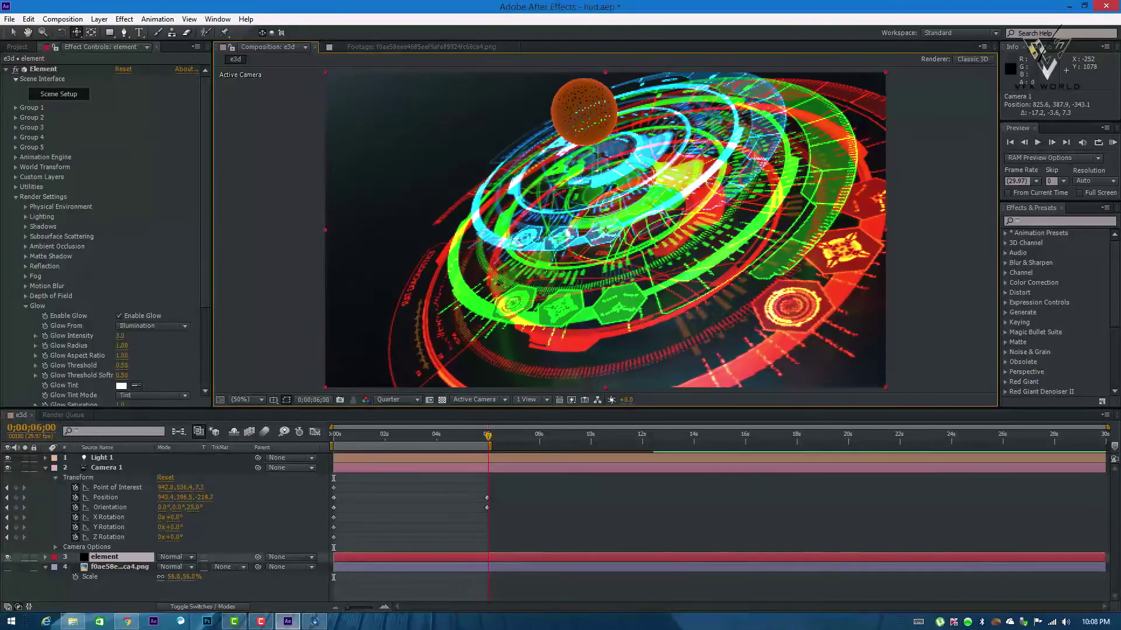
# - Move to 0;00;05;29 and pull Camera 1 back slightly to position about 943.5, 382.7, -236.6
pyautogui.moveTo(489, 436); pyautogui.dragTo(487, 436)
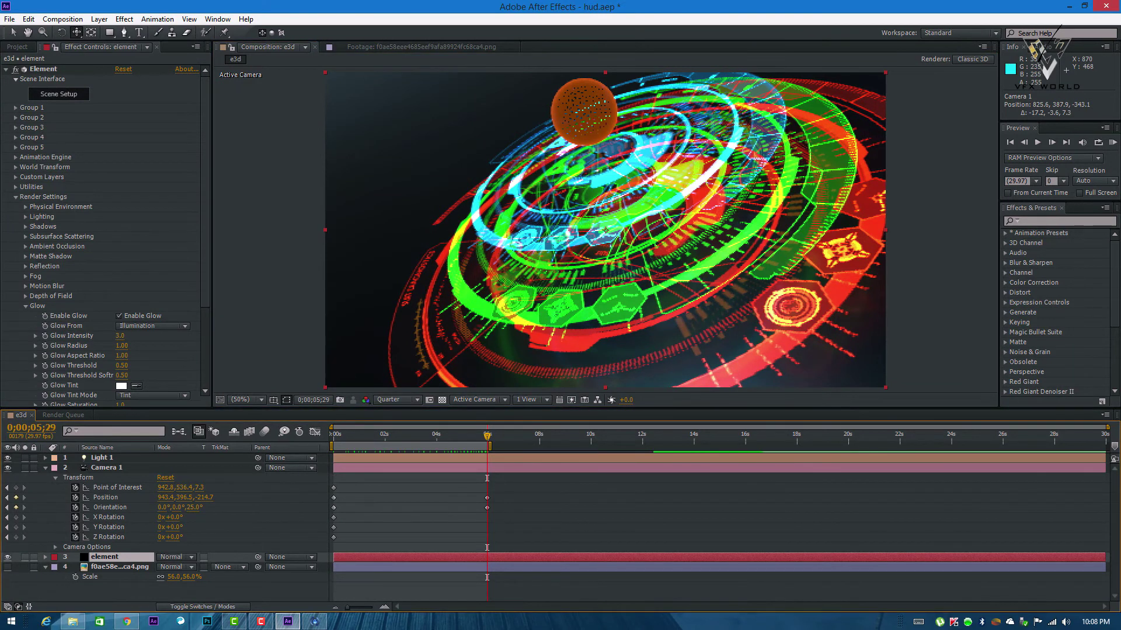
pyautogui.rightClick(584, 208)
pyautogui.press('Escape')
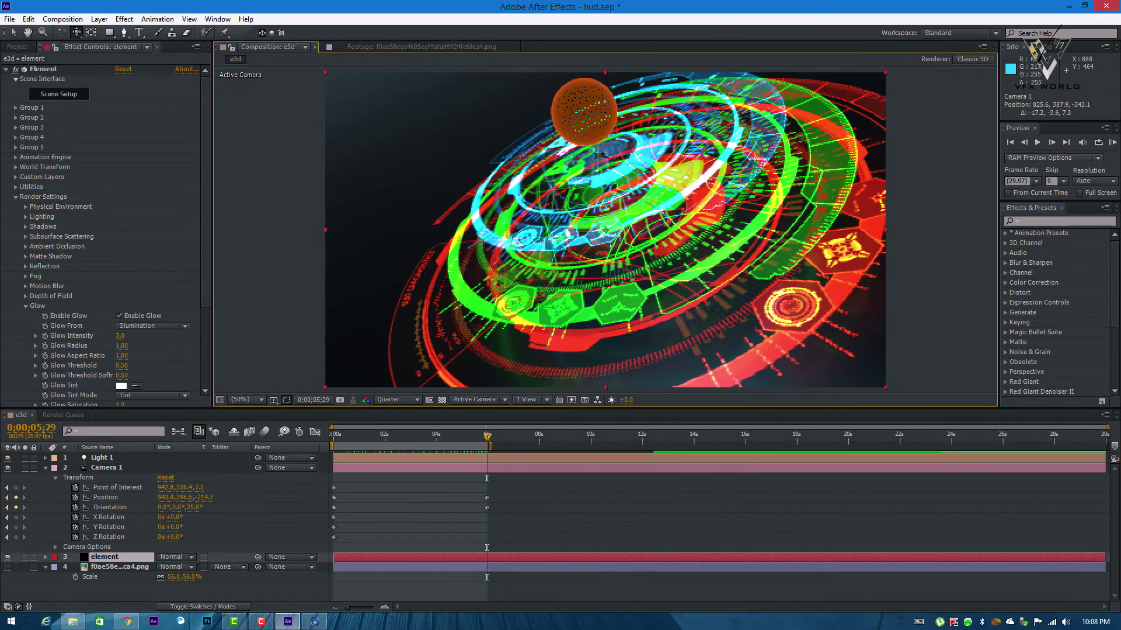
pyautogui.moveTo(76, 33); pyautogui.dragTo(120, 32)
pyautogui.moveTo(432, 385); pyautogui.dragTo(464, 400)
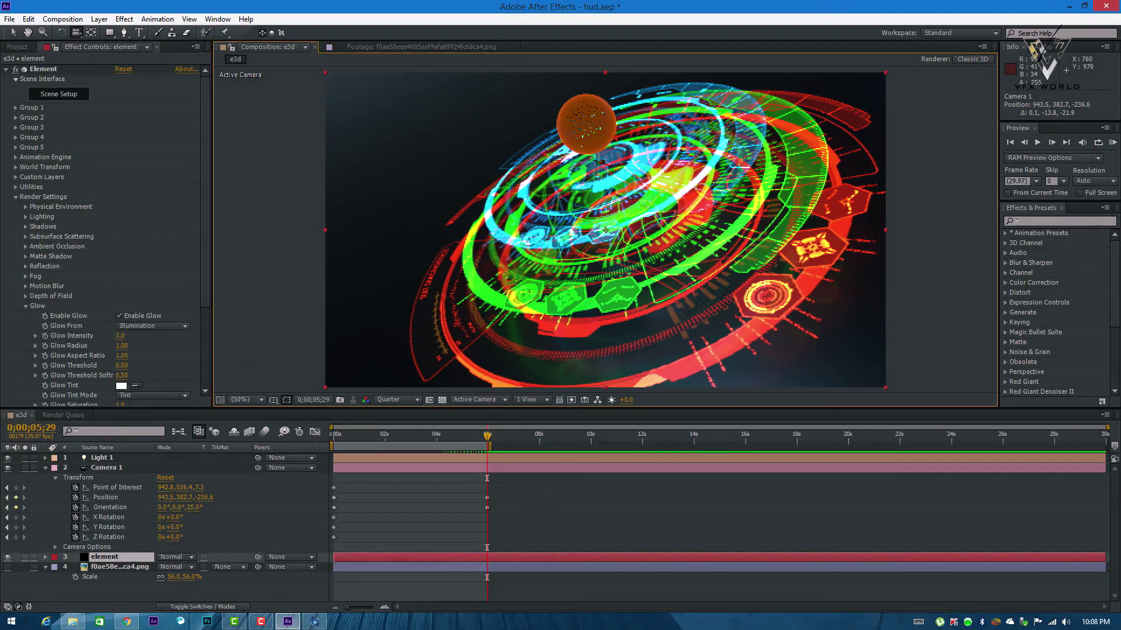
# - Scrub the timeline to 0;00;05;22 and set the preview resolution to Full
pyautogui.moveTo(488, 437); pyautogui.dragTo(341, 436)
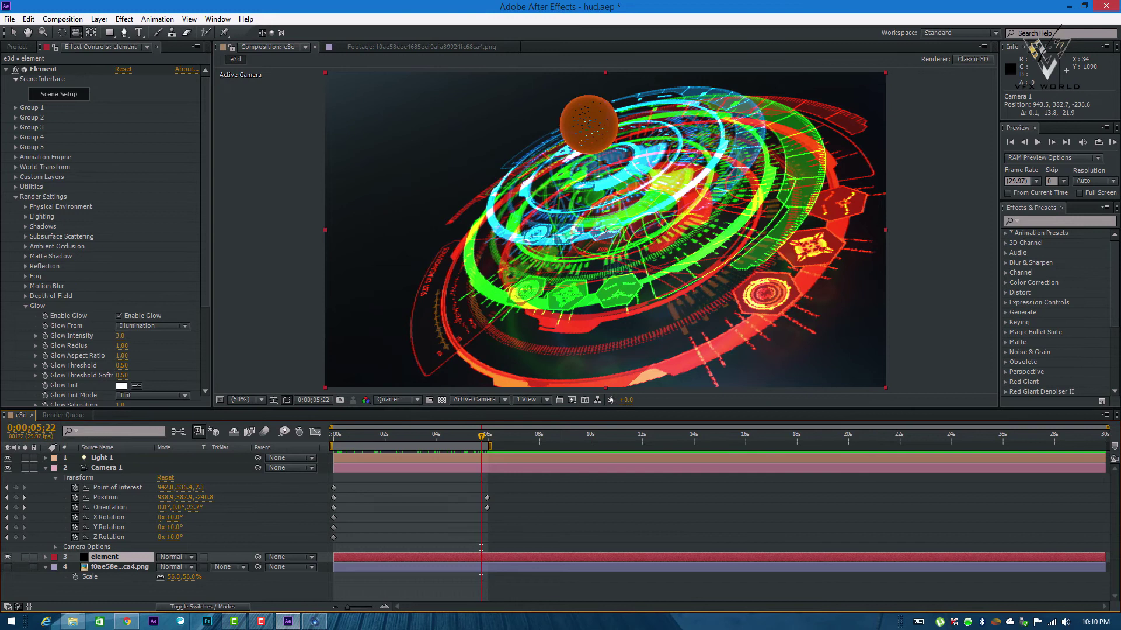
pyautogui.click(397, 400)
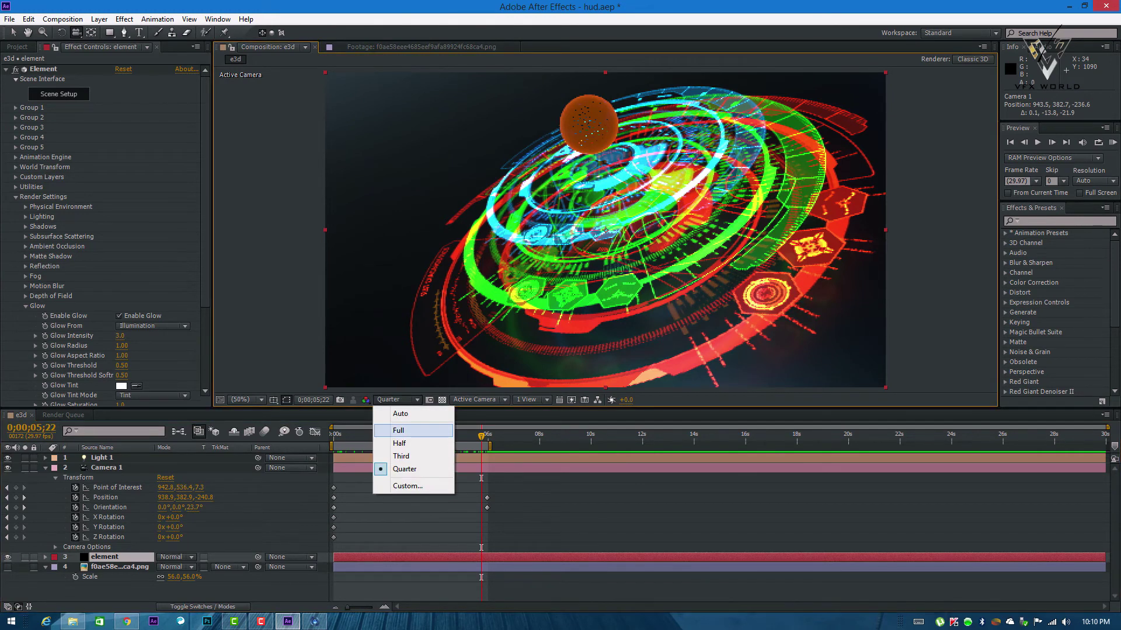
pyautogui.click(408, 430)
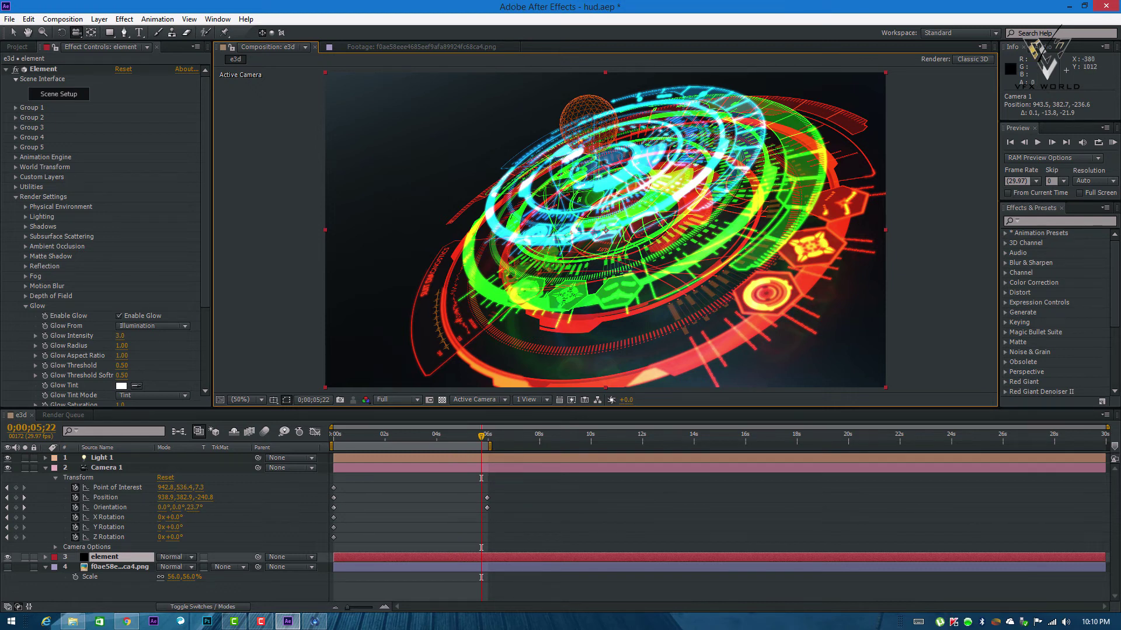
# - Turn on Depth of Field in Camera 1's options and set the Aperture to 50 pixels
pyautogui.click(55, 478)
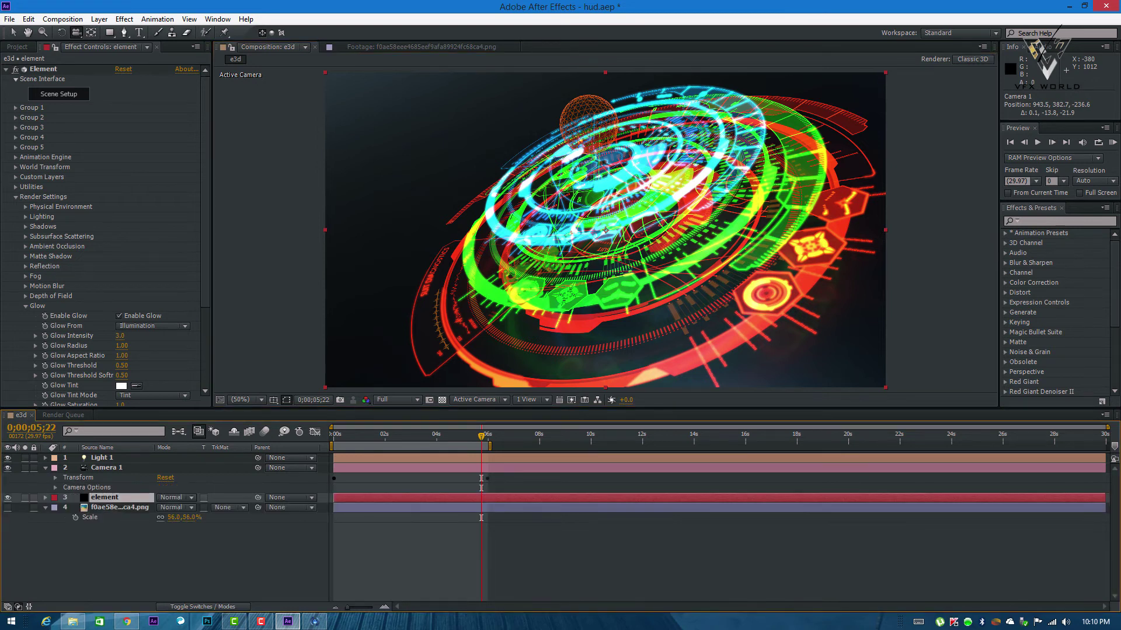
pyautogui.click(55, 487)
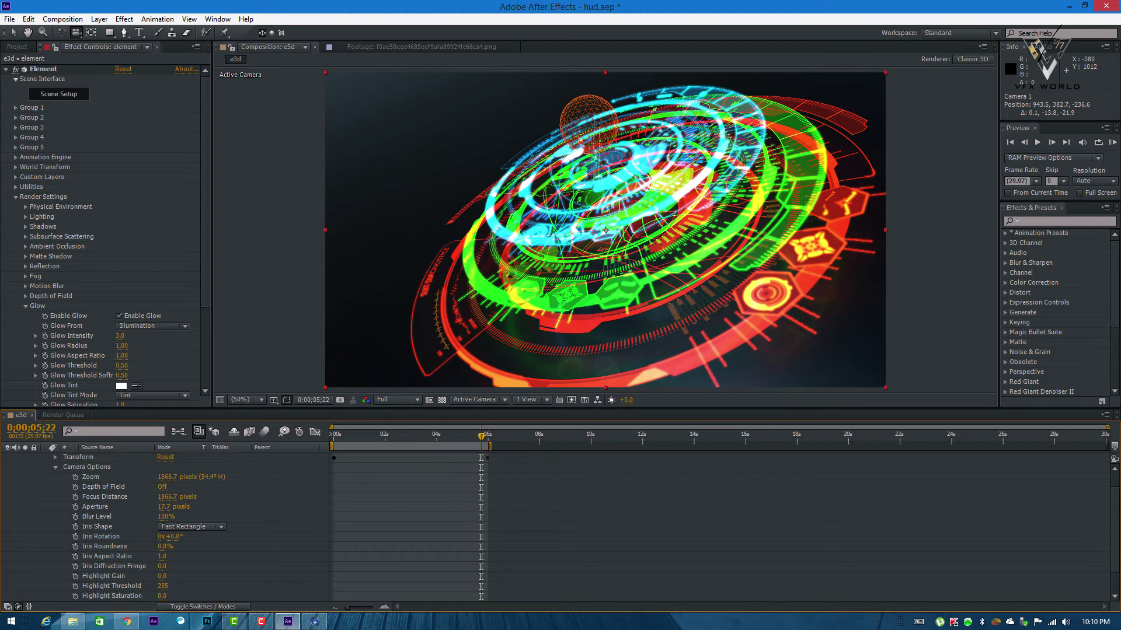
pyautogui.click(162, 486)
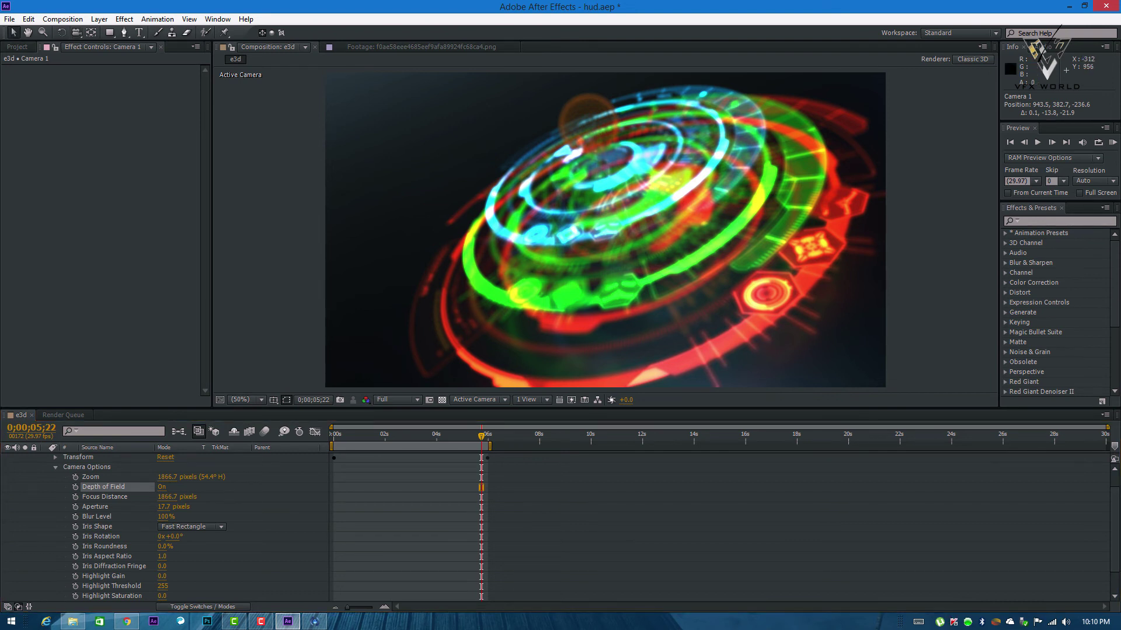
pyautogui.click(164, 507)
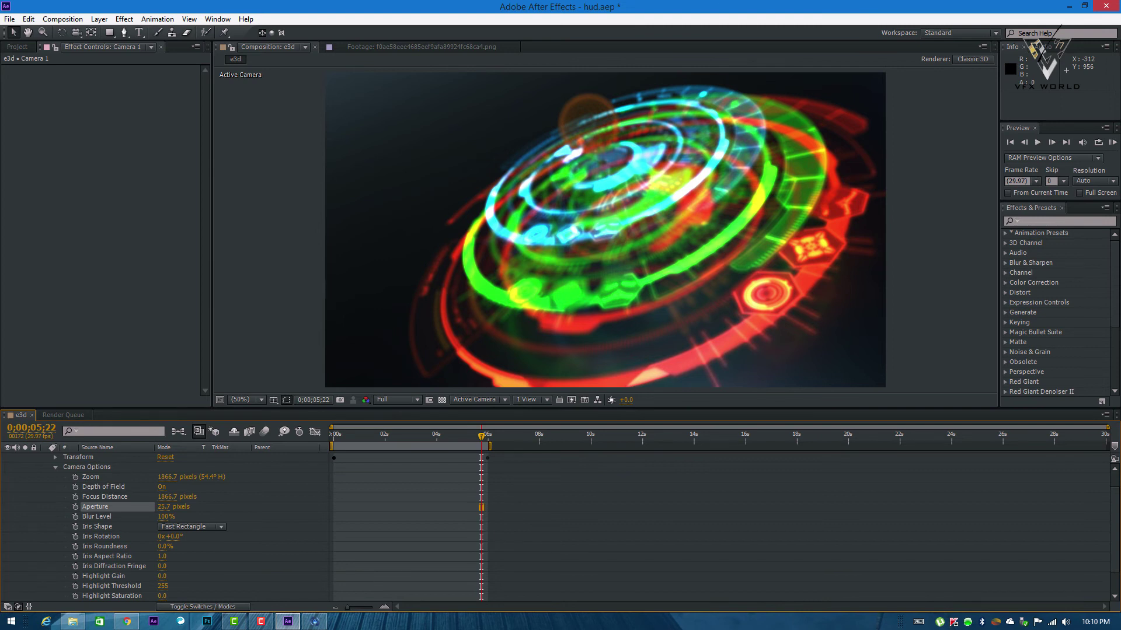
pyautogui.click(164, 507)
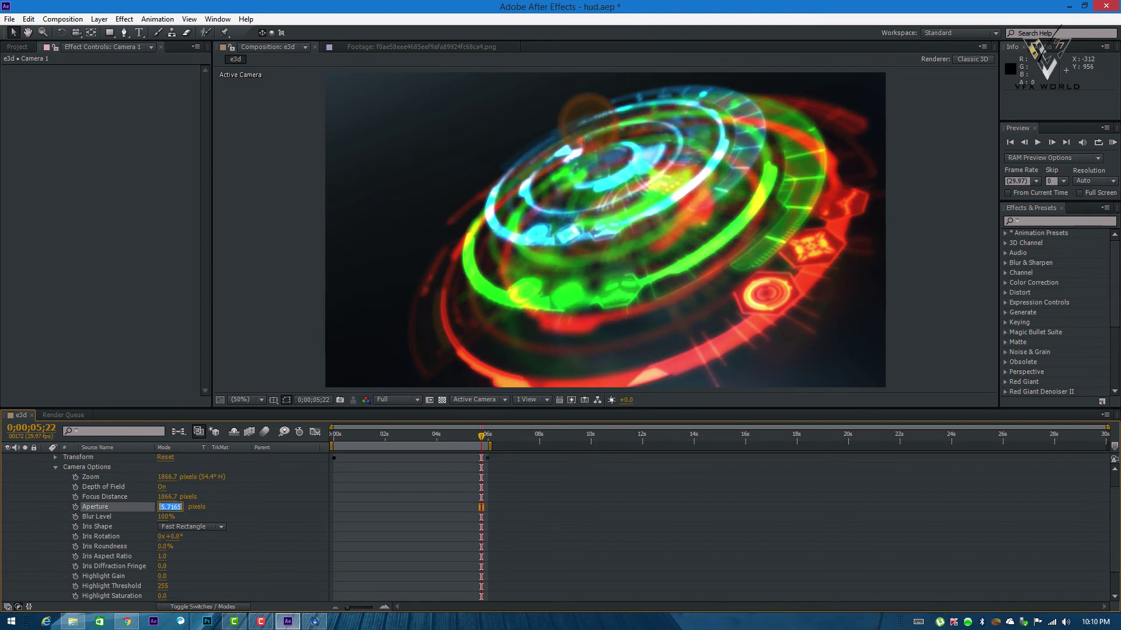
pyautogui.press('Return')
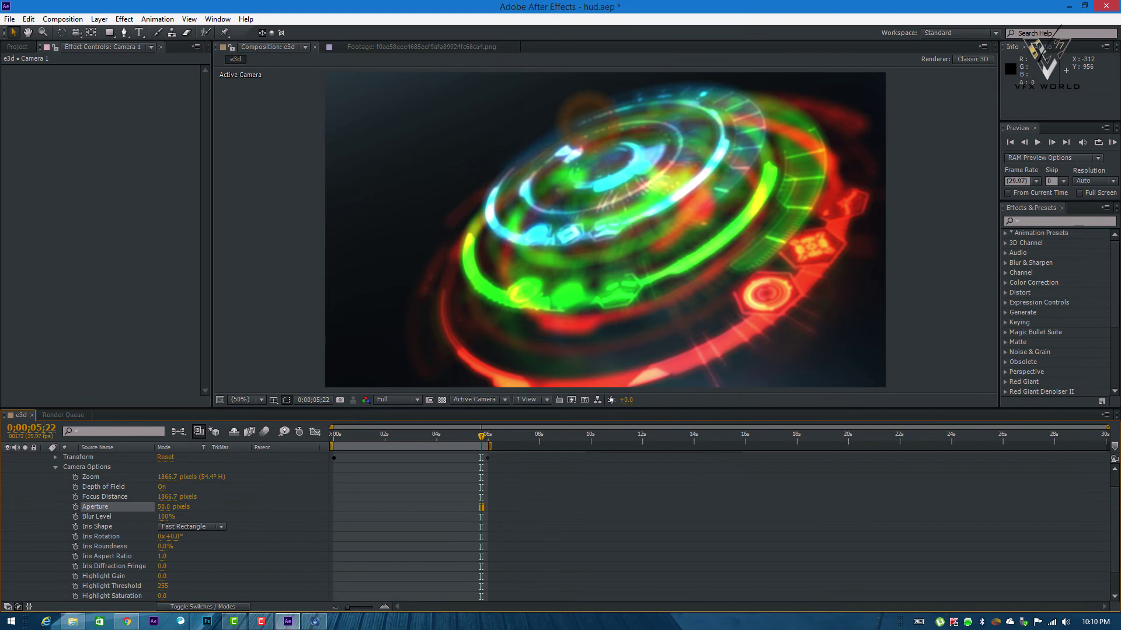
# - Save the project and lower the preview resolution to Half
pyautogui.click(9, 19)
pyautogui.click(35, 114)
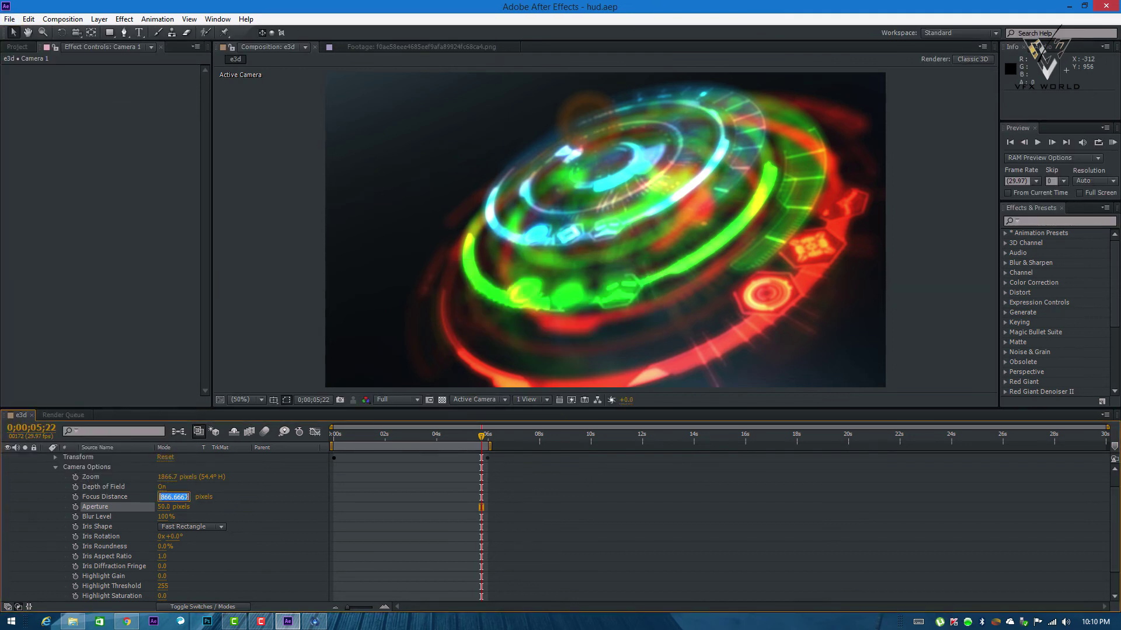
pyautogui.click(397, 400)
pyautogui.click(399, 443)
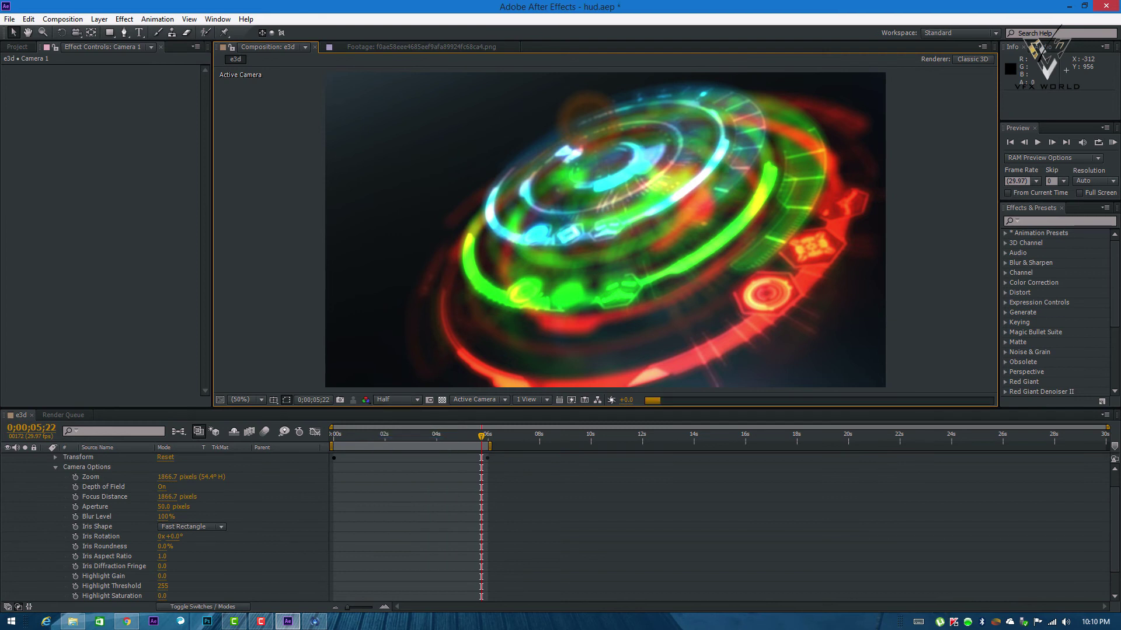
# - Refine Camera 1's depth of field with a Focus Distance of 220 pixels and an Aperture of 73 pixels
pyautogui.moveTo(167, 497); pyautogui.dragTo(163, 497)
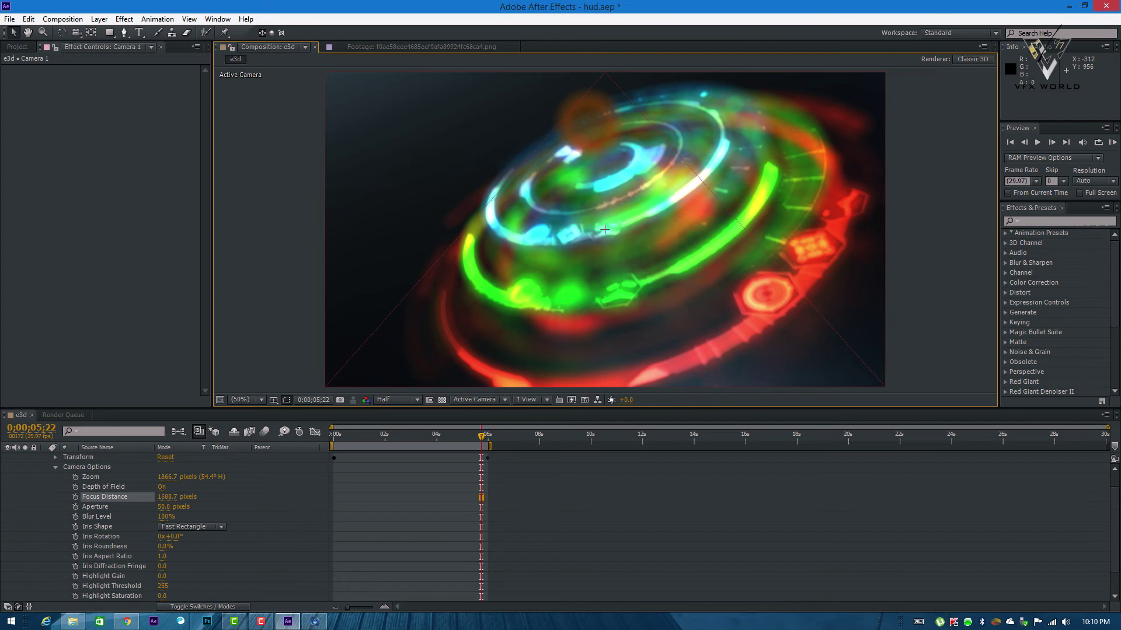
pyautogui.click(167, 498)
pyautogui.write('10')
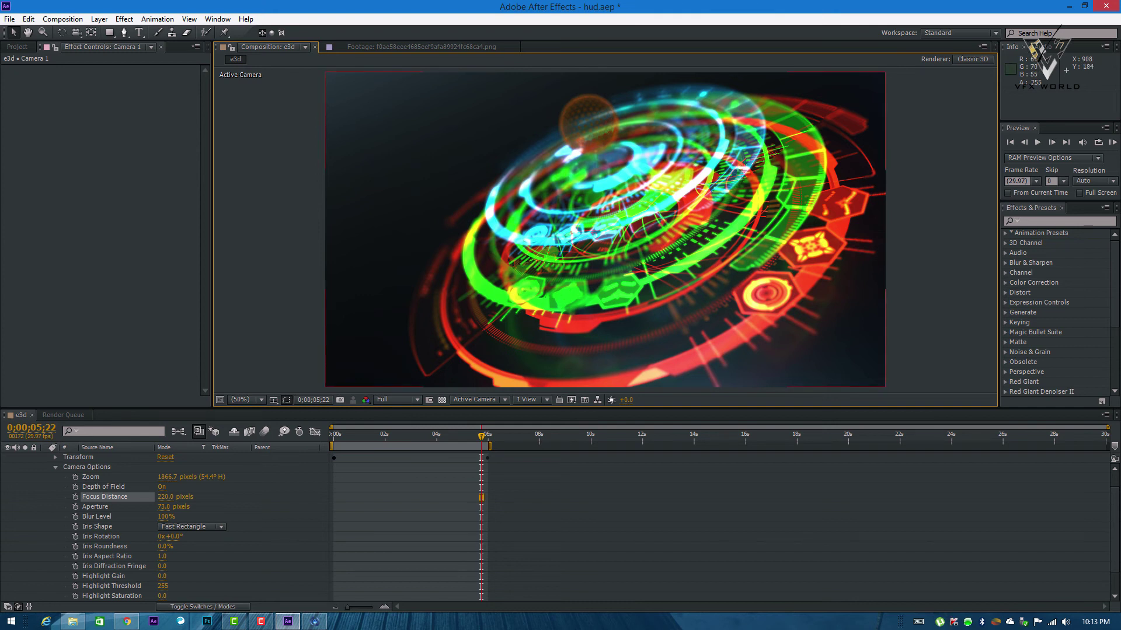
pyautogui.scroll(1, 263, 514)
pyautogui.scroll(-1, 263, 514)
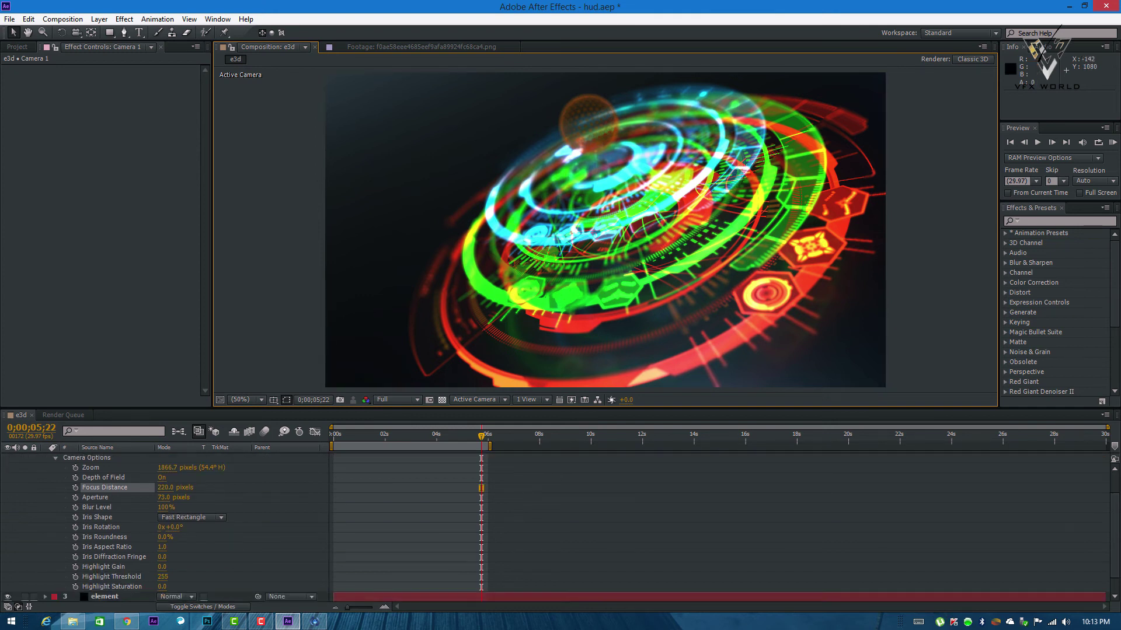
# - Collapse Camera 1's properties and open the Element scene setup of the element layer
pyautogui.scroll(1, 263, 514)
pyautogui.click(46, 468)
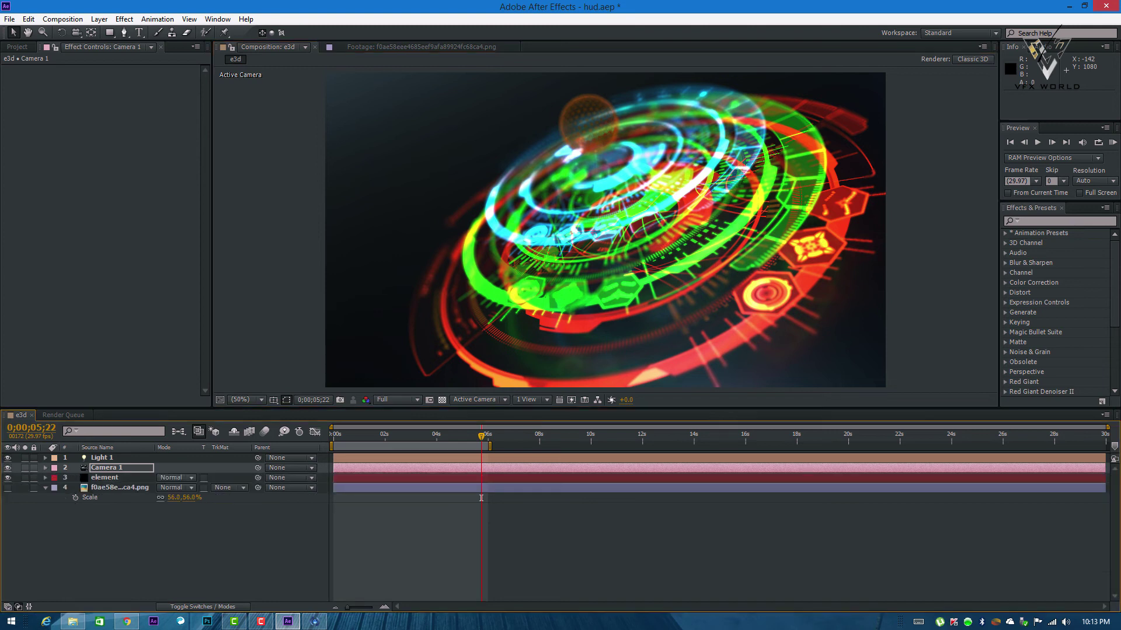
pyautogui.click(105, 478)
pyautogui.click(59, 94)
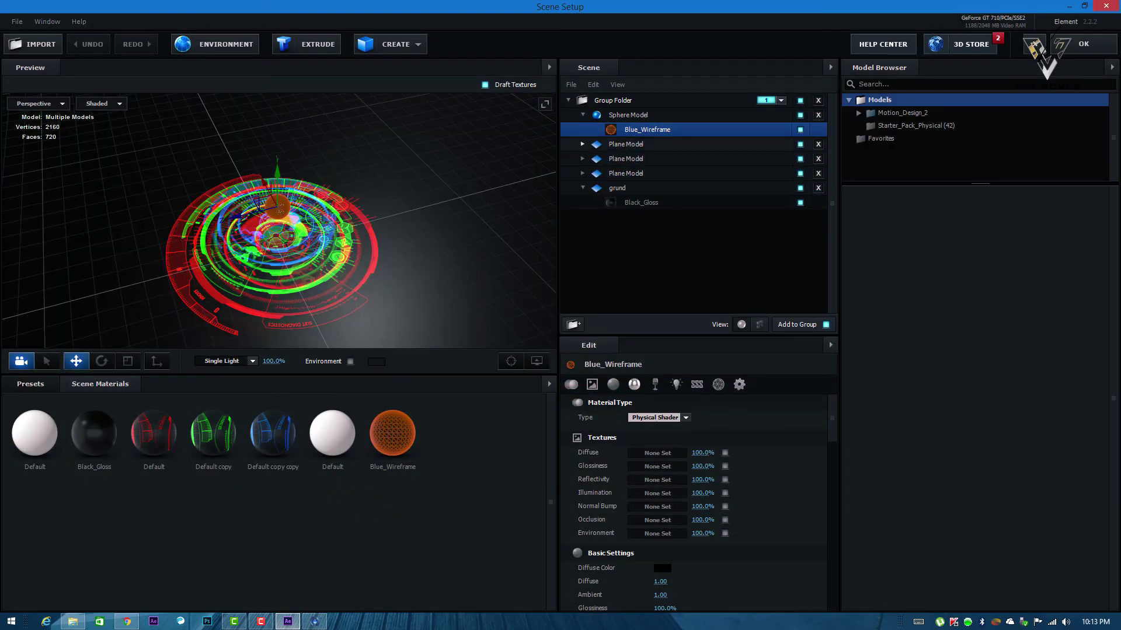
# - Set the wireframe width of the sphere's Blue_Wireframe material to 1.50
pyautogui.scroll(10, 280, 198)
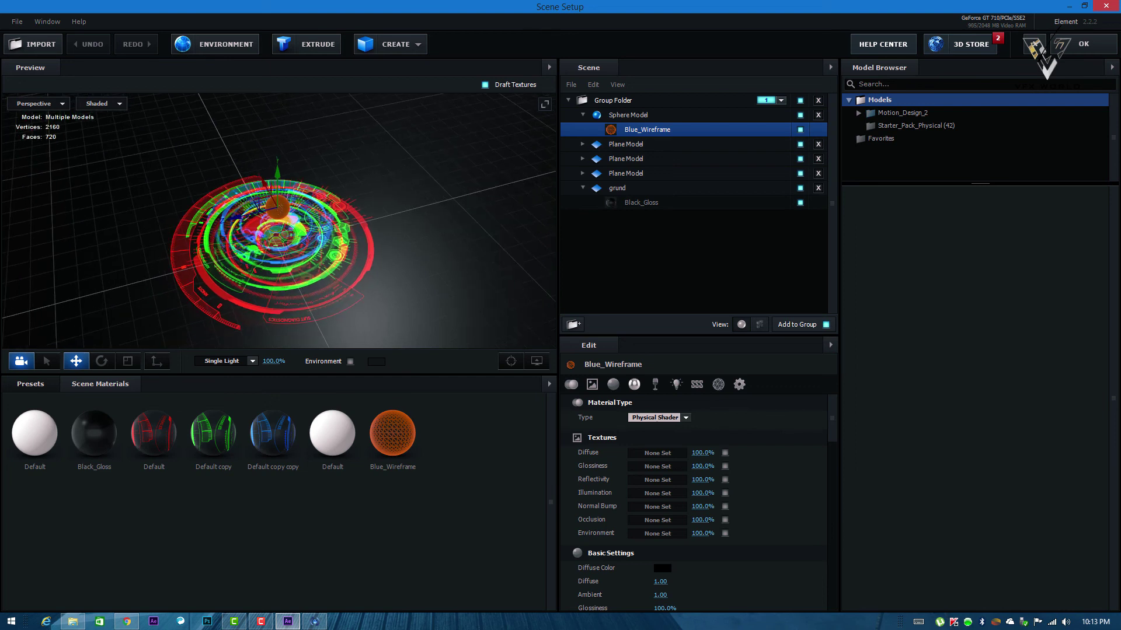
pyautogui.moveTo(281, 233); pyautogui.dragTo(280, 172)
pyautogui.scroll(-10, 694, 502)
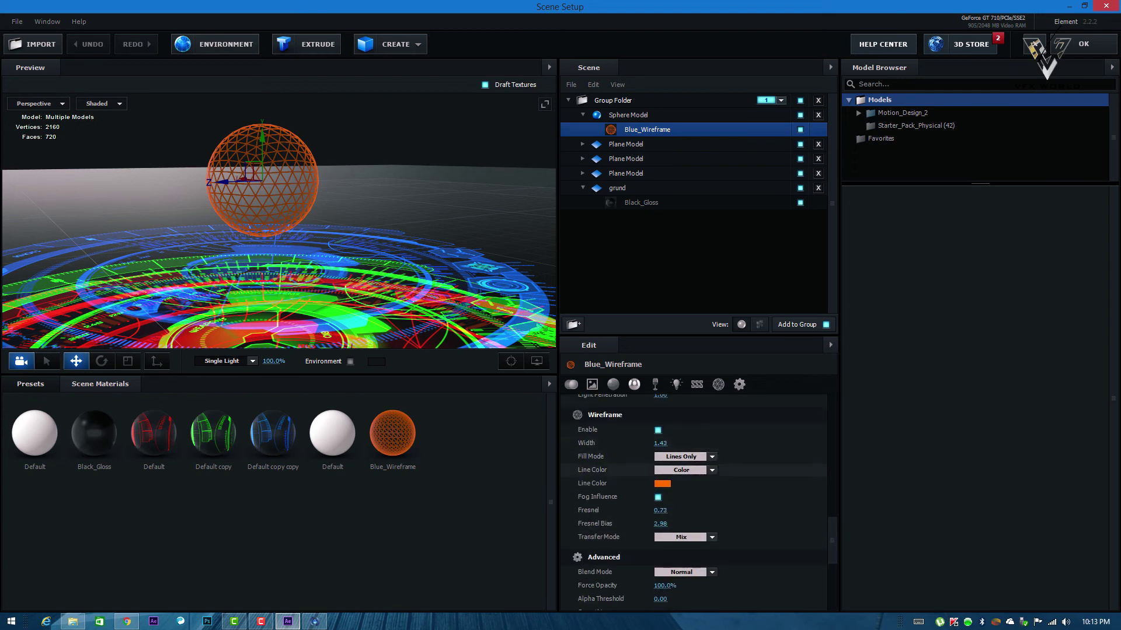
pyautogui.moveTo(660, 443)
pyautogui.mouseDown()
pyautogui.moveTo(692, 444)
pyautogui.moveTo(666, 443)
pyautogui.mouseUp()
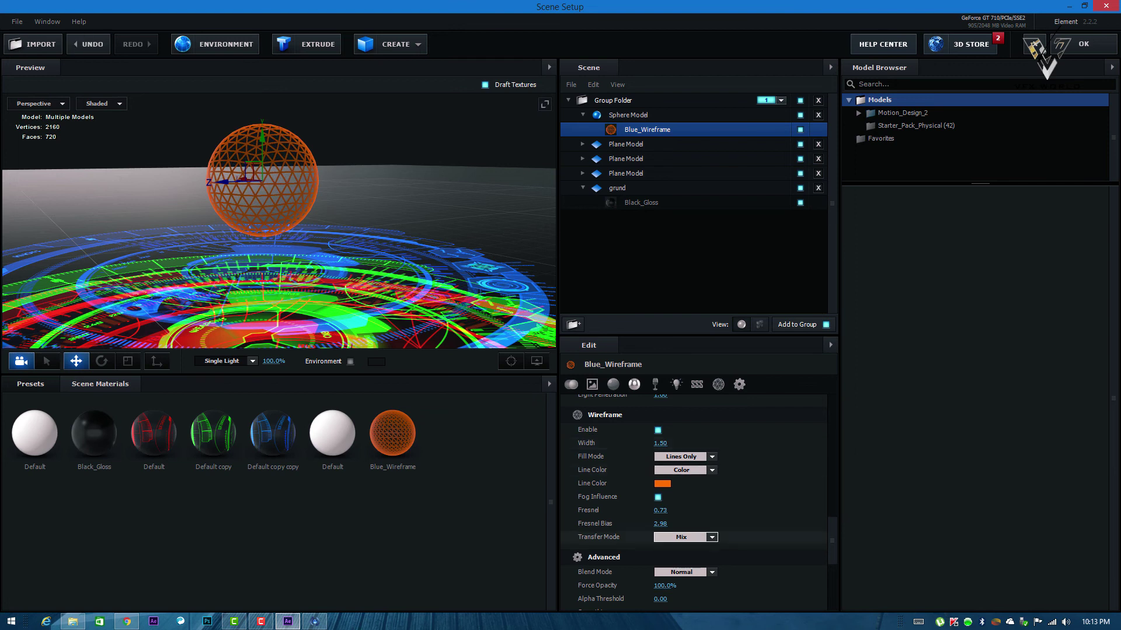
# - Change the wireframe line color of the sphere's Blue_Wireframe material from orange to a red-orange
pyautogui.scroll(2, 694, 502)
pyautogui.scroll(-1, 677, 513)
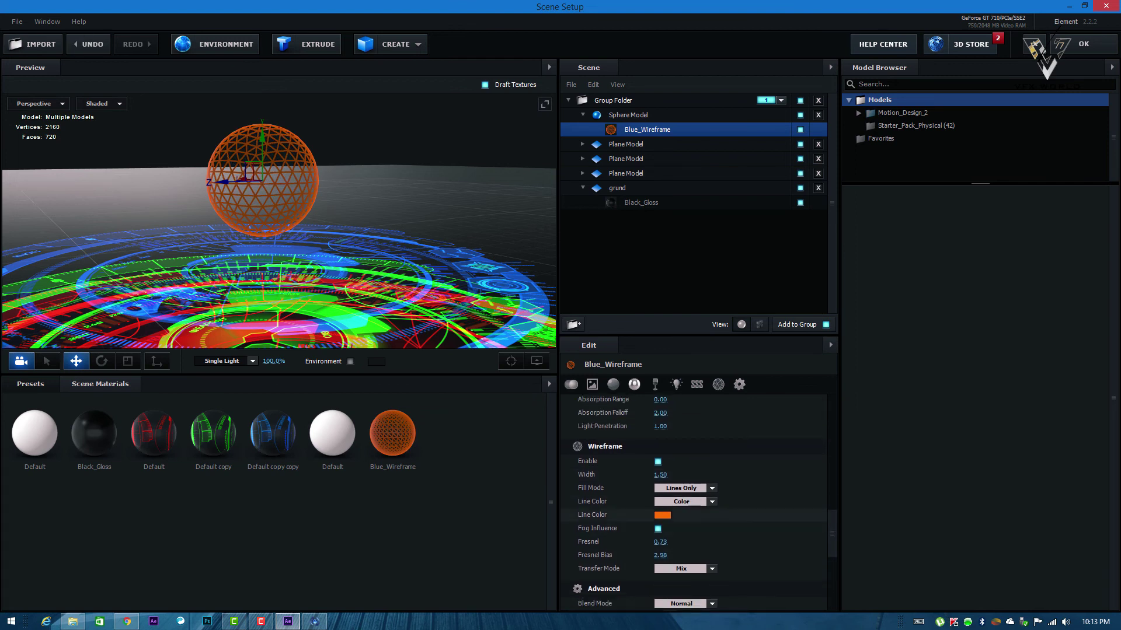
pyautogui.click(662, 516)
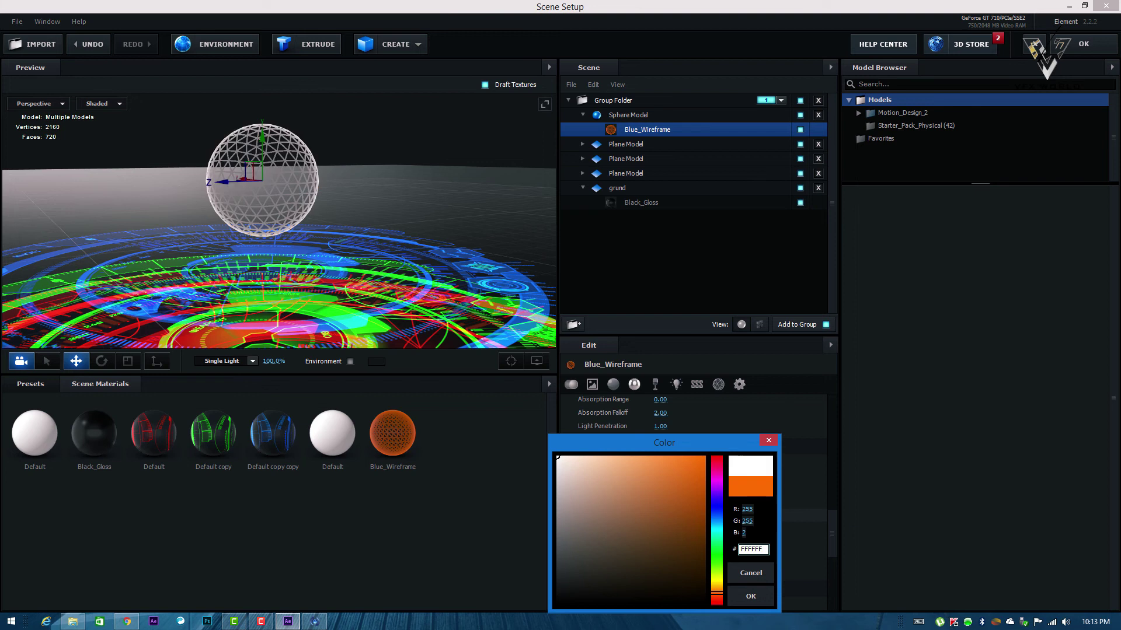
pyautogui.moveTo(716, 593); pyautogui.dragTo(717, 599)
pyautogui.click(750, 596)
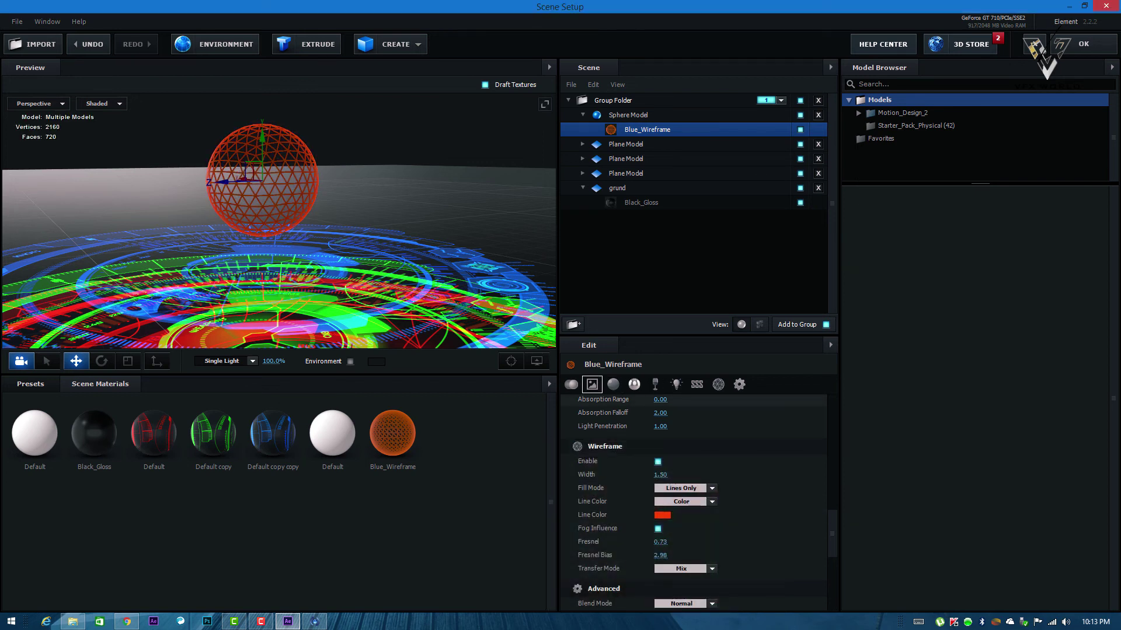
# - Give the Blue_Wireframe material a red illumination color with 105% intensity and apply the scene setup
pyautogui.click(572, 384)
pyautogui.click(676, 384)
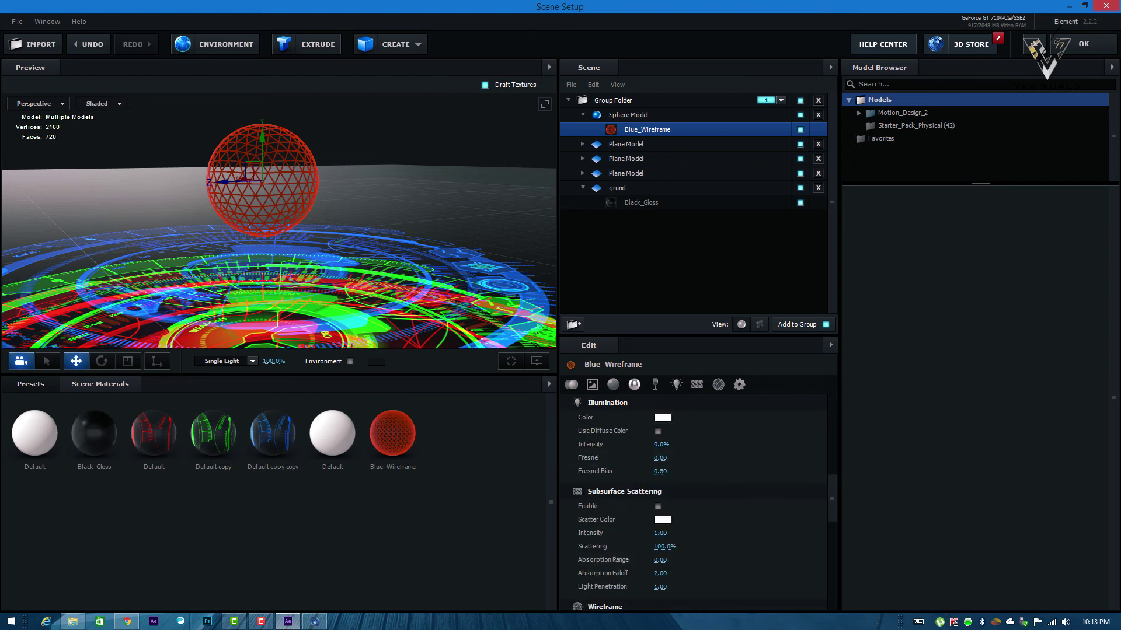
pyautogui.click(662, 417)
pyautogui.moveTo(704, 462); pyautogui.dragTo(705, 471)
pyautogui.click(717, 504)
pyautogui.moveTo(702, 379); pyautogui.dragTo(705, 360)
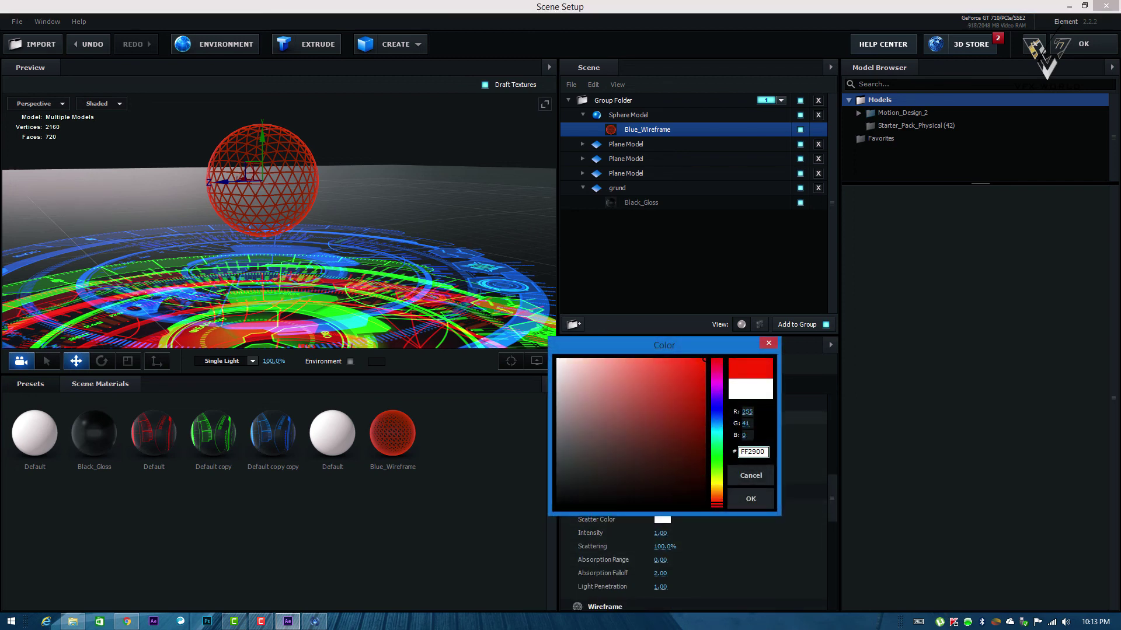
pyautogui.click(750, 499)
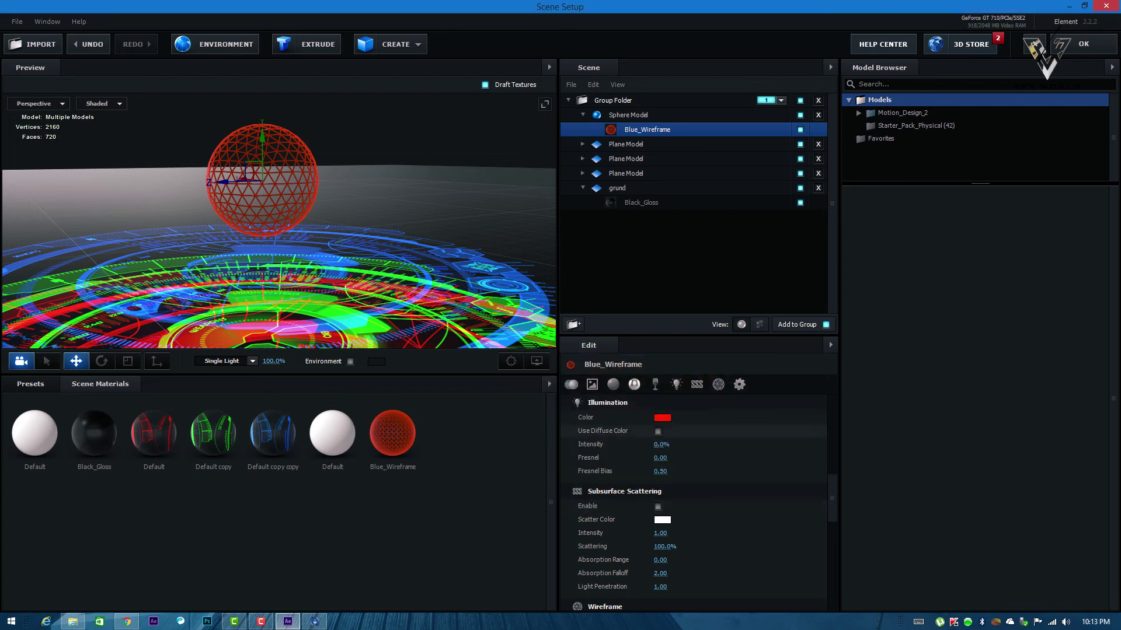
pyautogui.moveTo(660, 445); pyautogui.dragTo(722, 445)
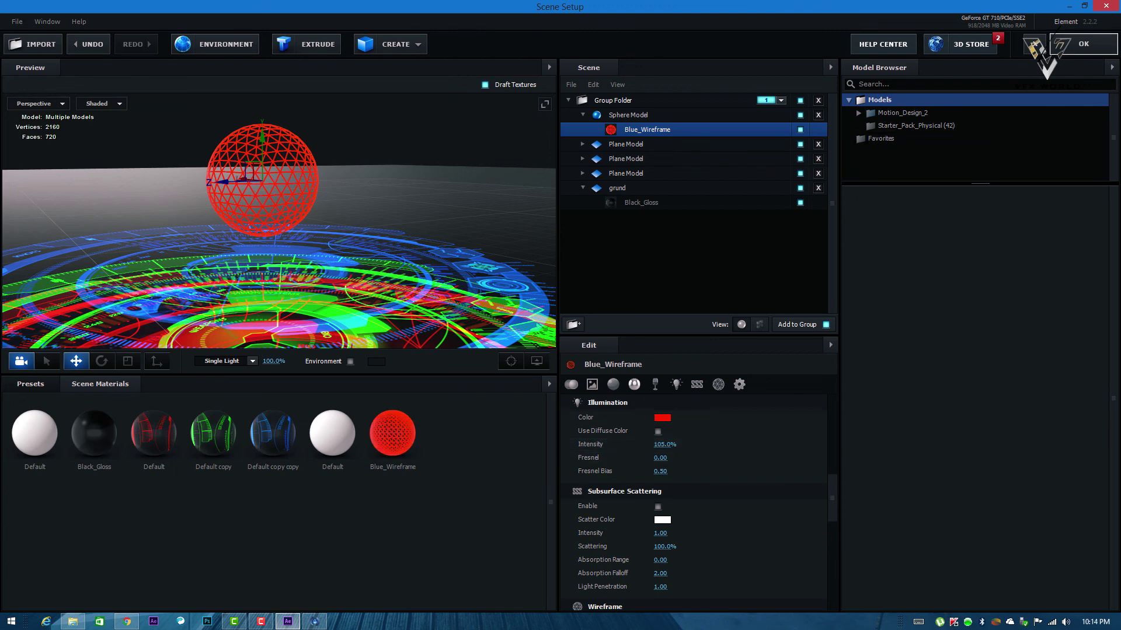
pyautogui.click(1084, 43)
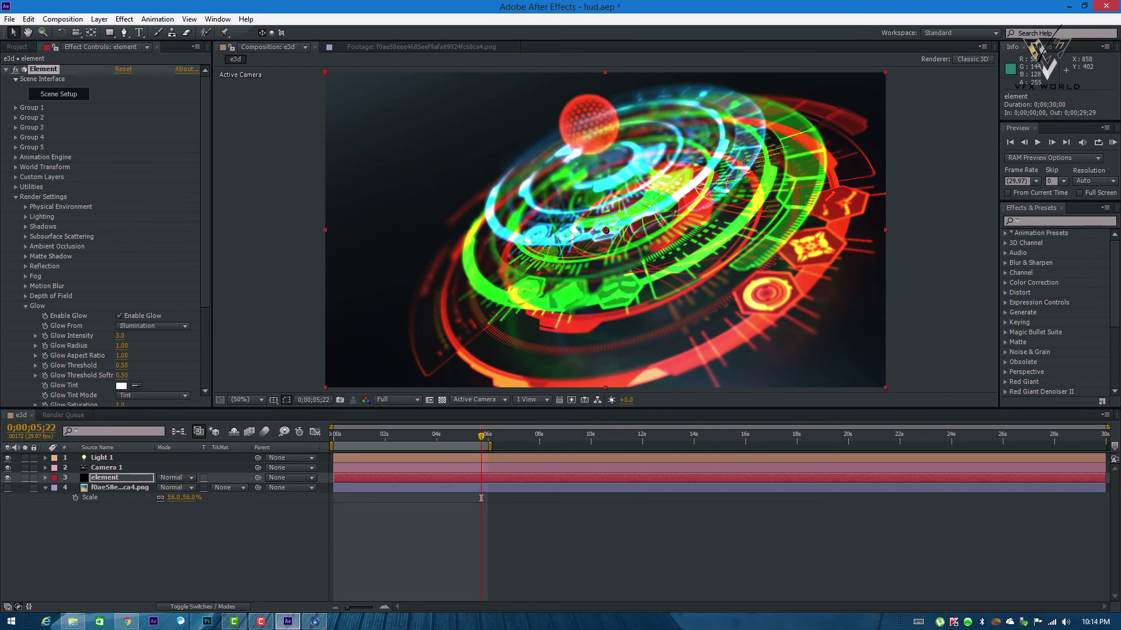
# - Add an adjustment layer above the other layers in the e3d composition and apply the Curves effect to it
pyautogui.click(481, 498)
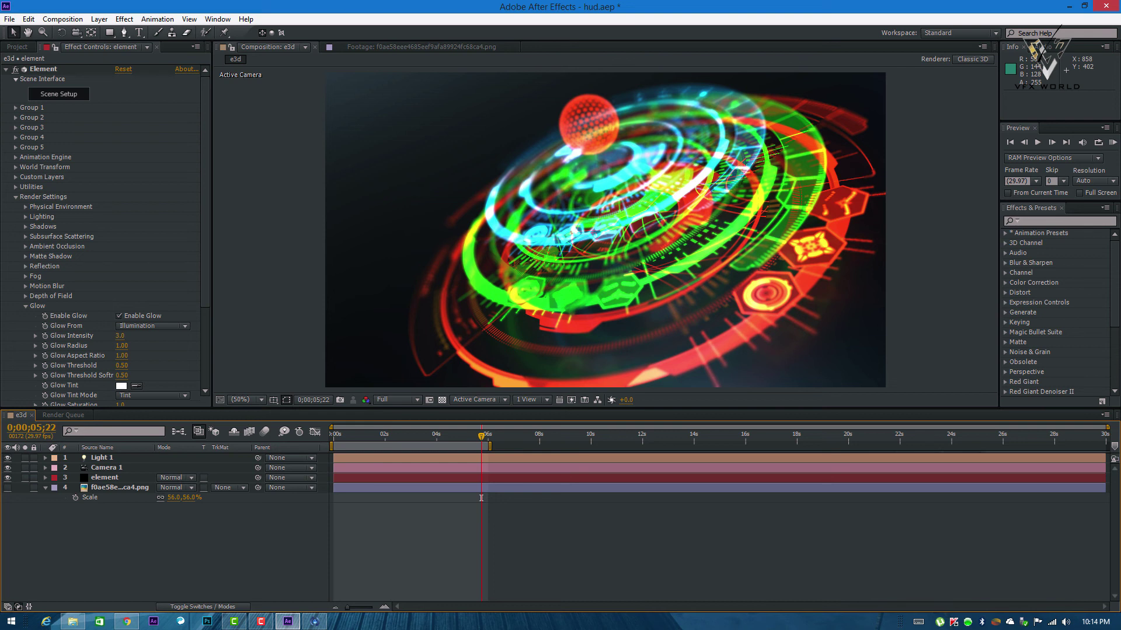
pyautogui.rightClick(183, 541)
pyautogui.moveTo(211, 418)
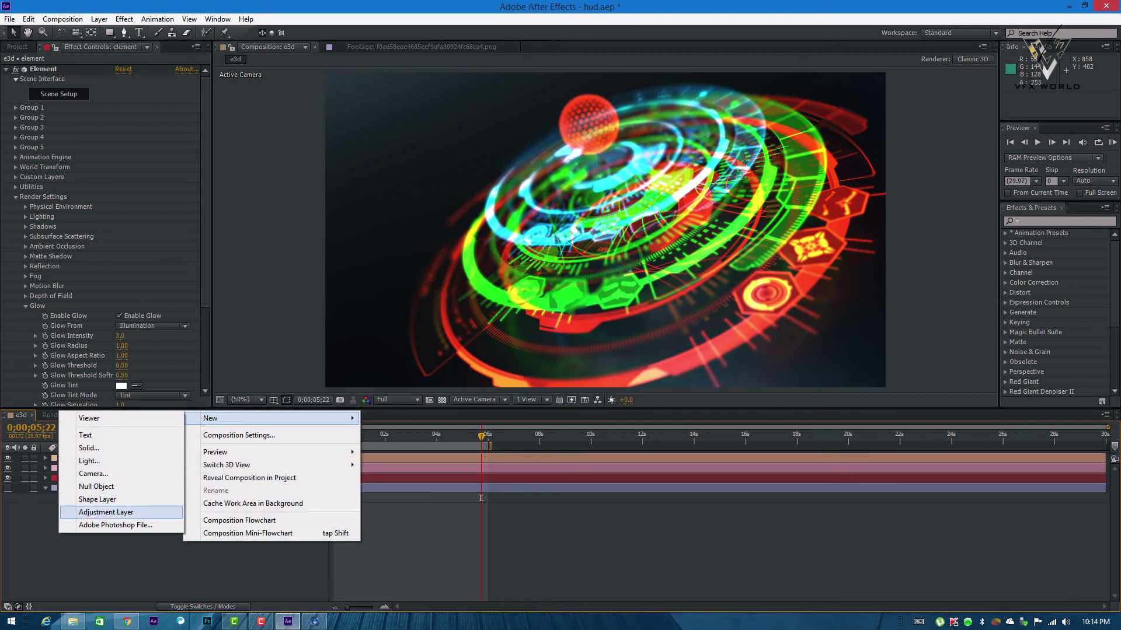
pyautogui.click(105, 512)
pyautogui.rightClick(120, 152)
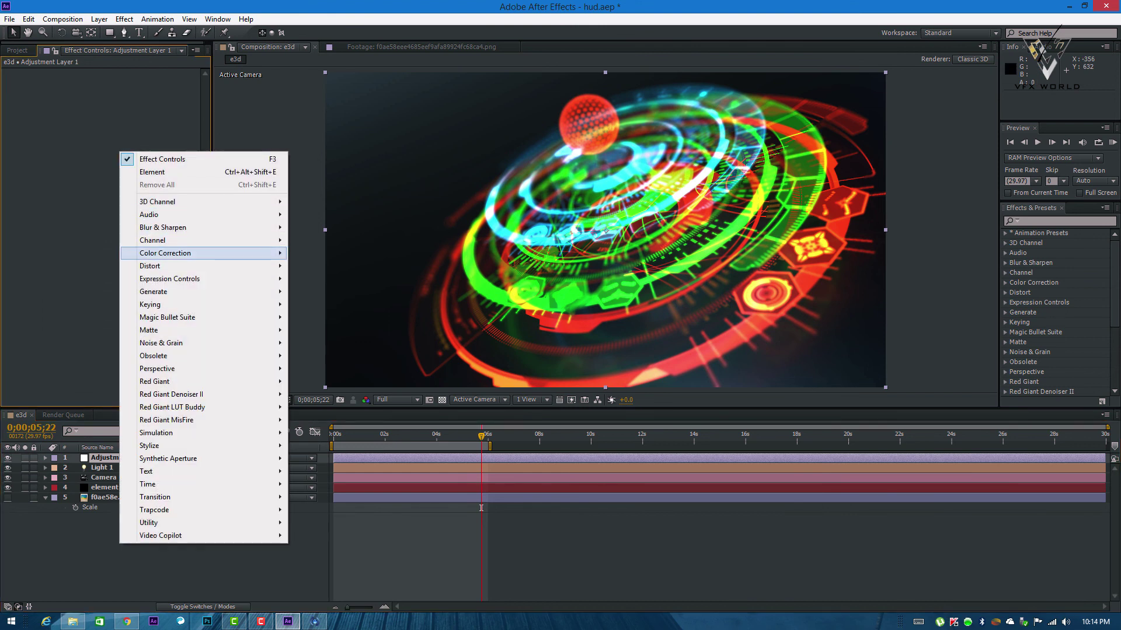
pyautogui.moveTo(165, 253)
pyautogui.click(316, 441)
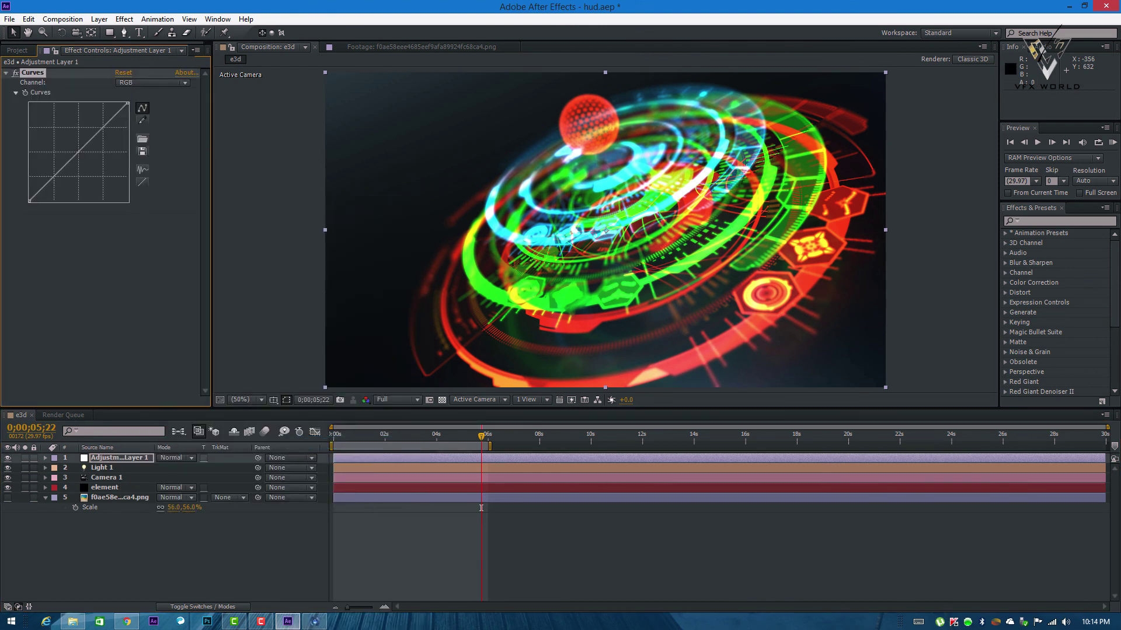
# - Grade the adjustment layer's Curves with a gentle RGB S-curve, a tweaked Blue curve and slightly lowered Green midtones
pyautogui.moveTo(58, 172); pyautogui.dragTo(89, 140)
pyautogui.click(151, 83)
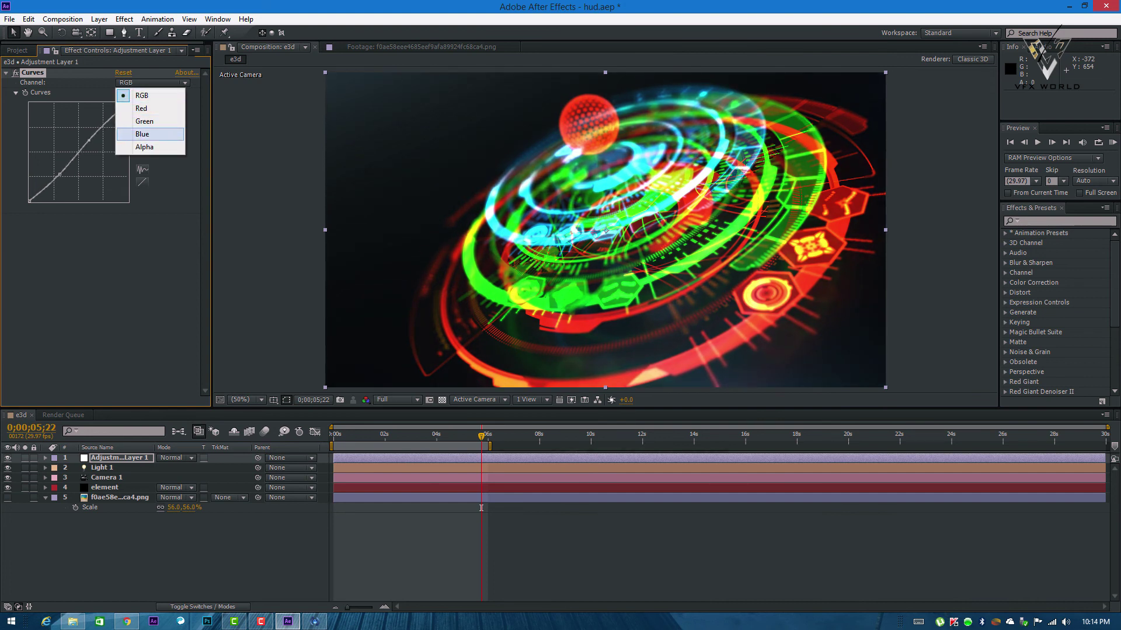
pyautogui.click(140, 132)
pyautogui.moveTo(68, 165)
pyautogui.mouseDown()
pyautogui.moveTo(58, 153)
pyautogui.moveTo(66, 162)
pyautogui.moveTo(82, 154)
pyautogui.mouseUp()
pyautogui.click(152, 83)
pyautogui.click(144, 121)
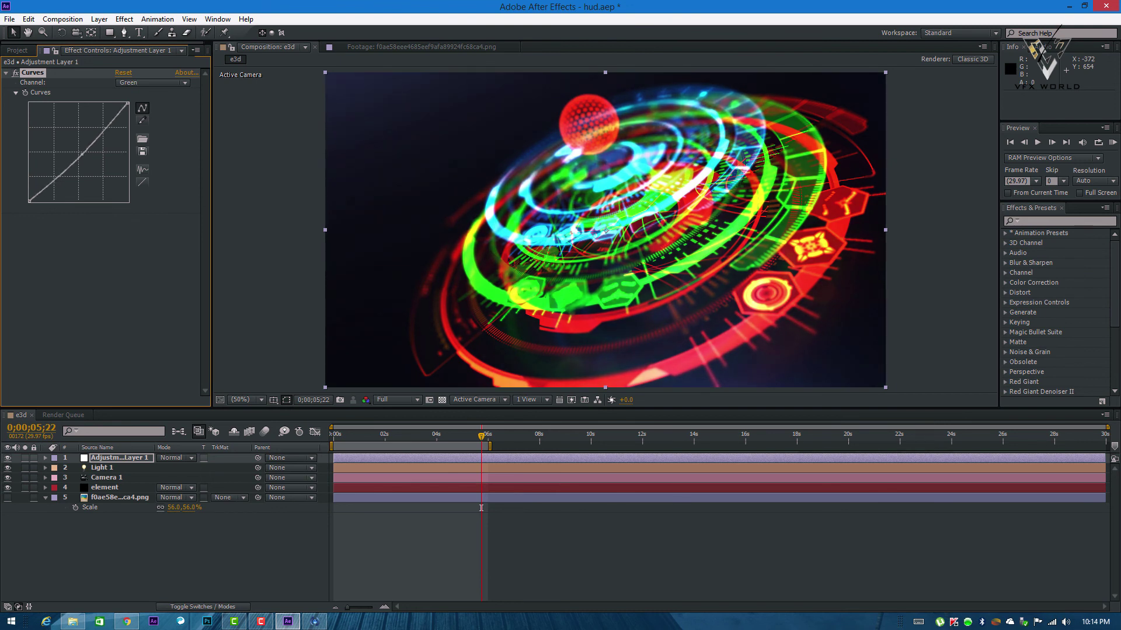
pyautogui.click(481, 507)
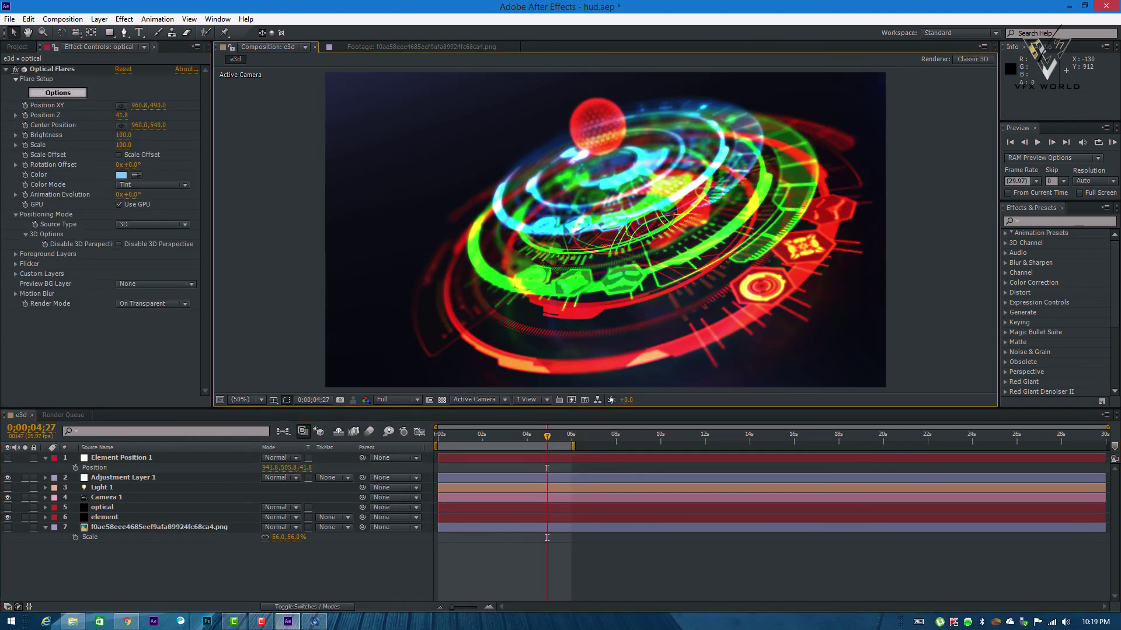
# - Maximize the e3d composition view to examine the graded HUD scene
pyautogui.press('`')
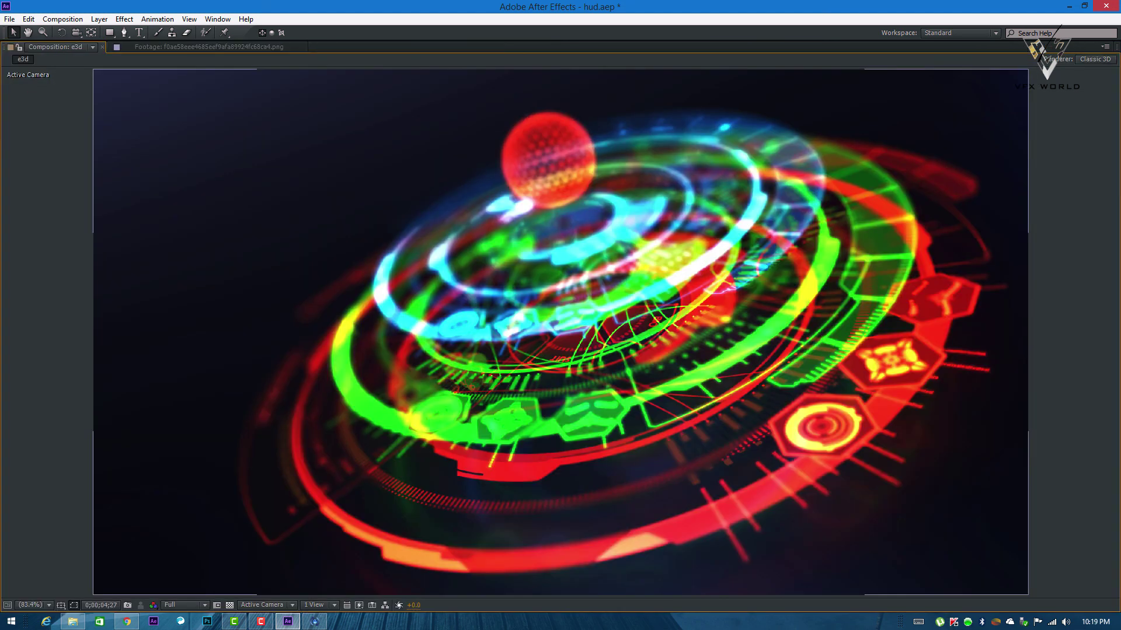